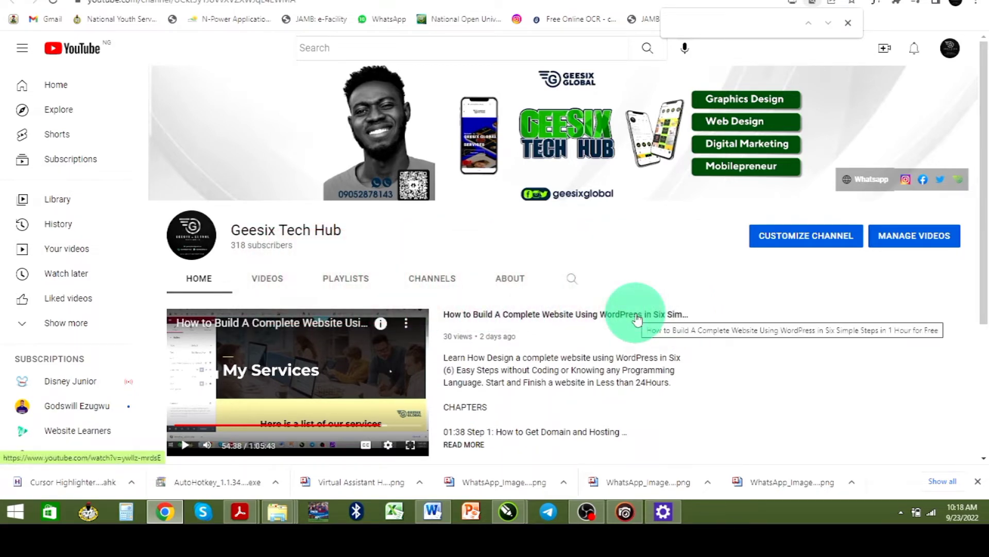
- Switch to CorelDRAW and zoom in on the MUSIC FEST title of the flyer
key(alt+Tab)
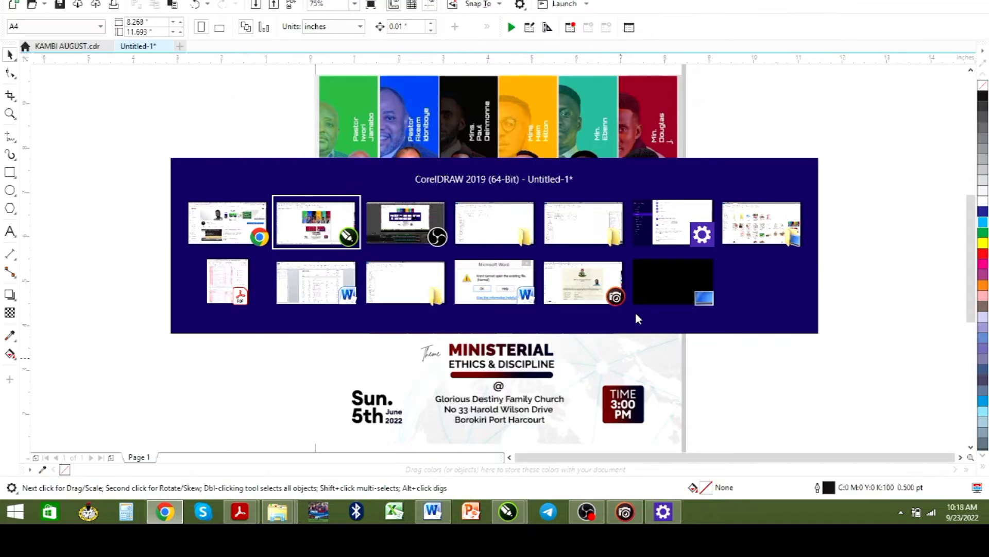
click(637, 315)
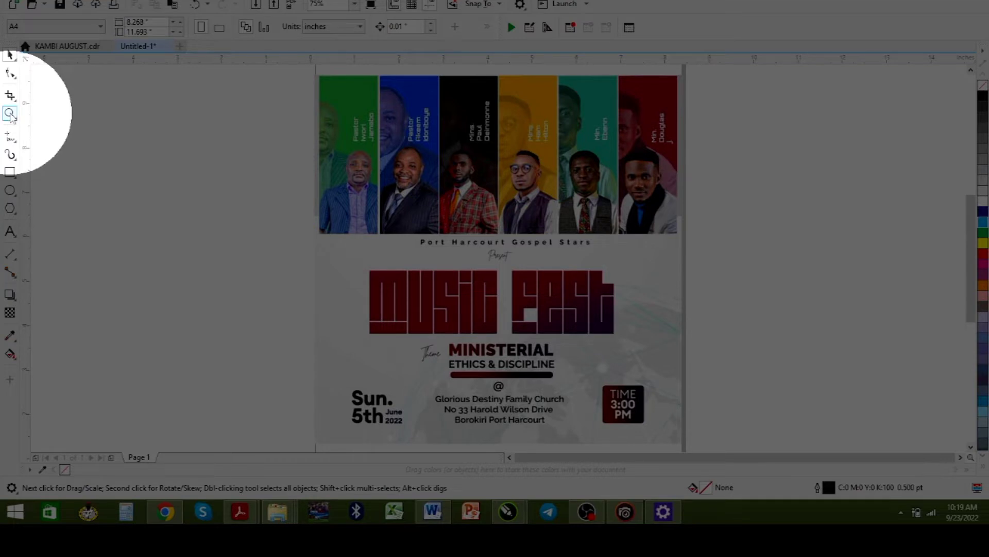
click(10, 113)
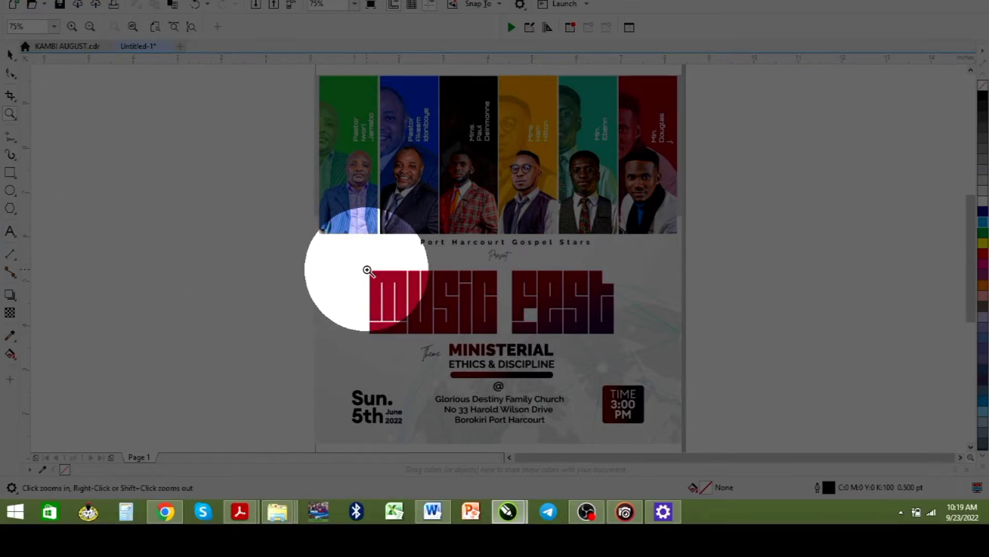
drag(367, 269, 618, 340)
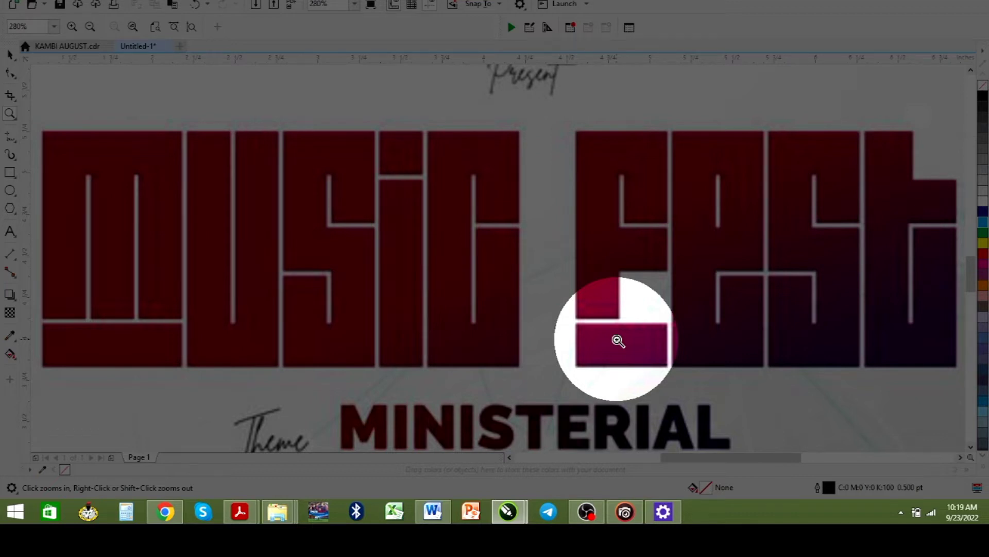
key(ctrl+F7)
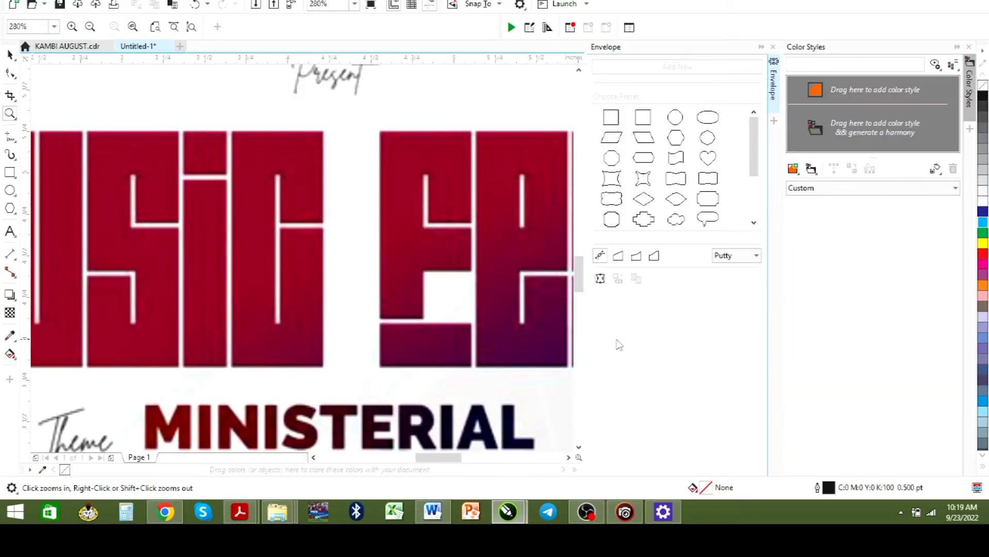
click(773, 47)
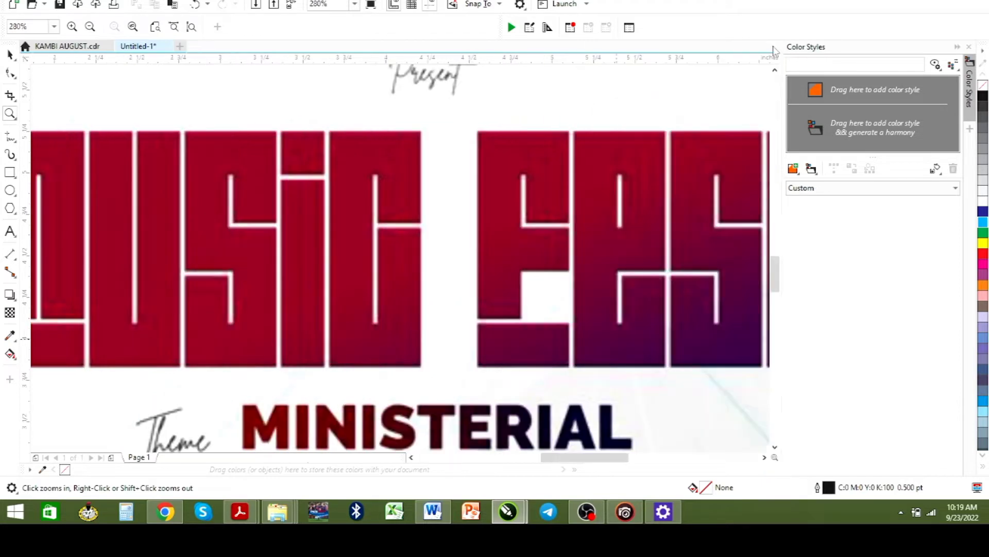
right_click(248, 207)
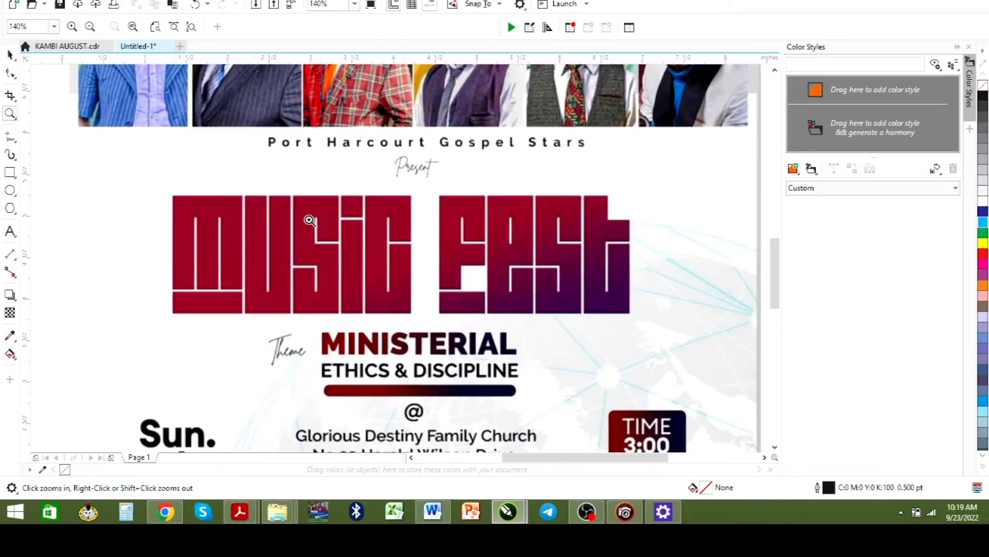
click(970, 47)
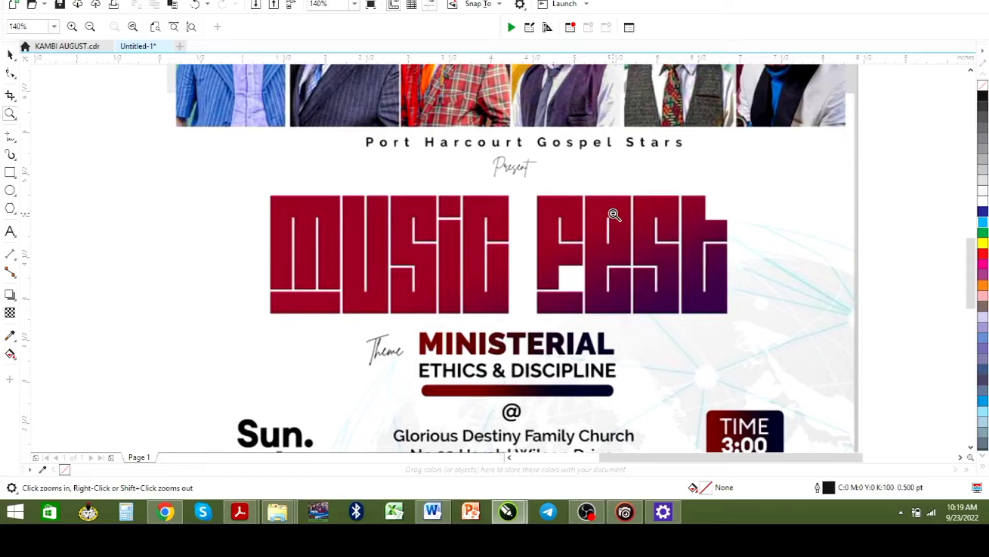
right_click(613, 213)
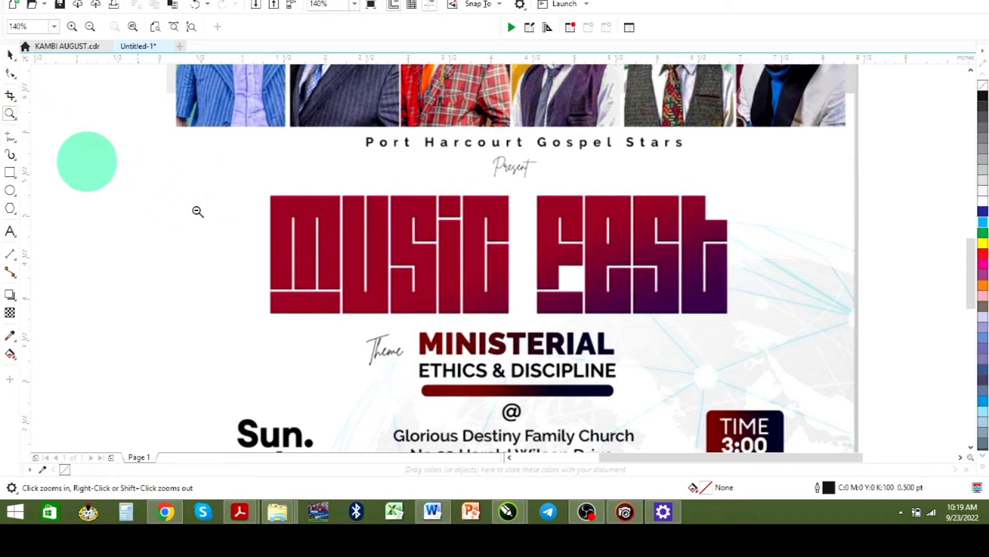
- Draw a rectangle about 0.84 by 1.13 inches tracing the upper block of the letter M in MUSIC
drag(261, 190, 340, 316)
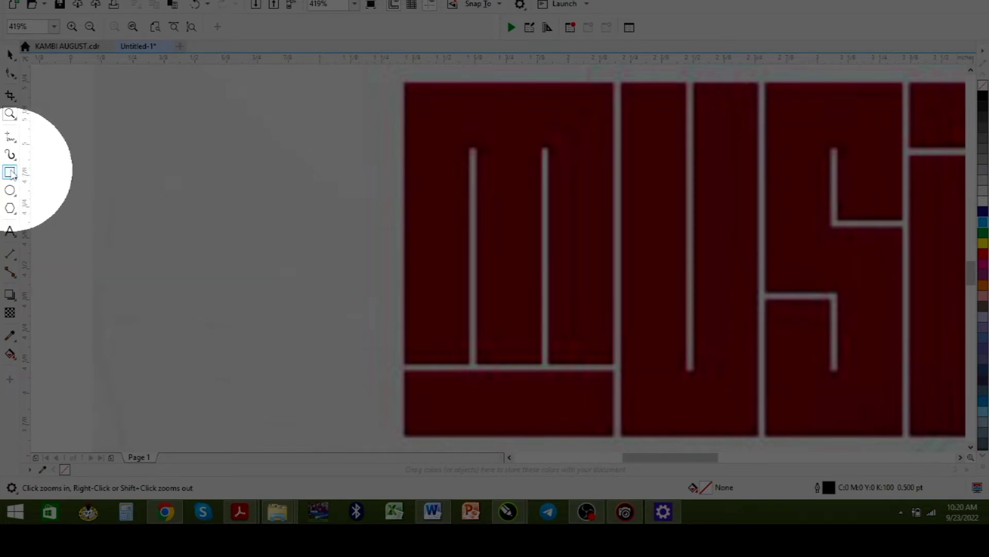
click(10, 172)
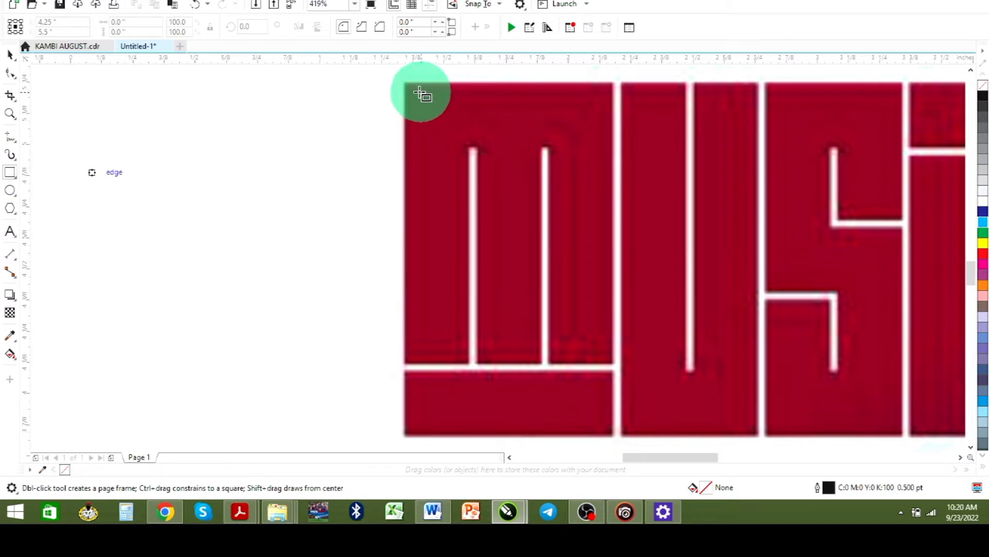
drag(403, 82, 614, 361)
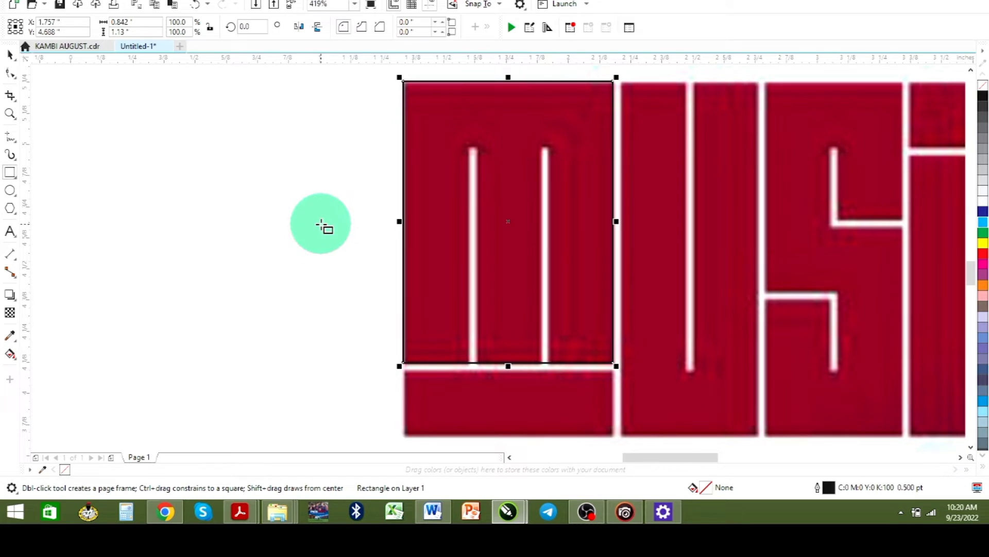
- Trace the M's first inner slit with a rectangle about 0.05 by 0.9 inches and place a duplicate over the second slit
key(shift+F2)
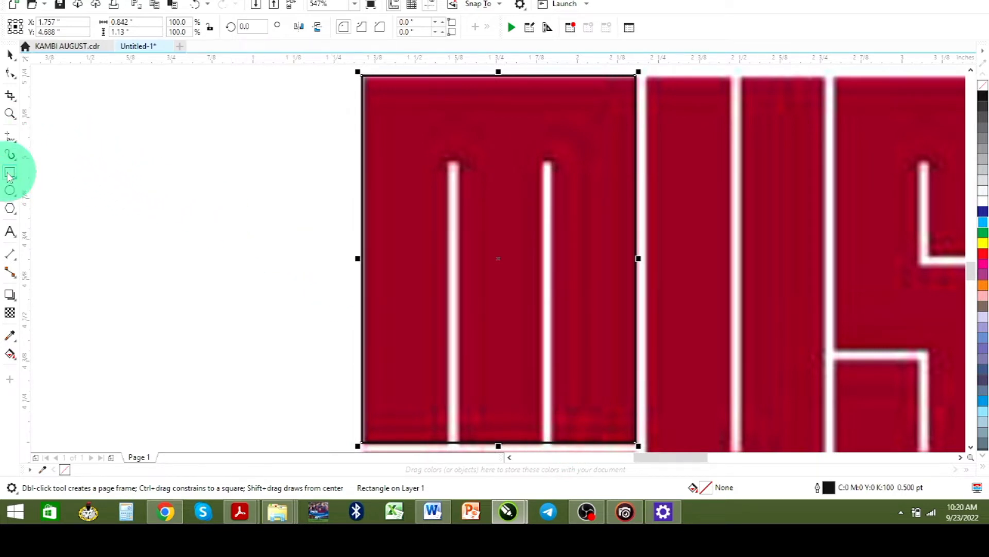
drag(447, 158, 460, 400)
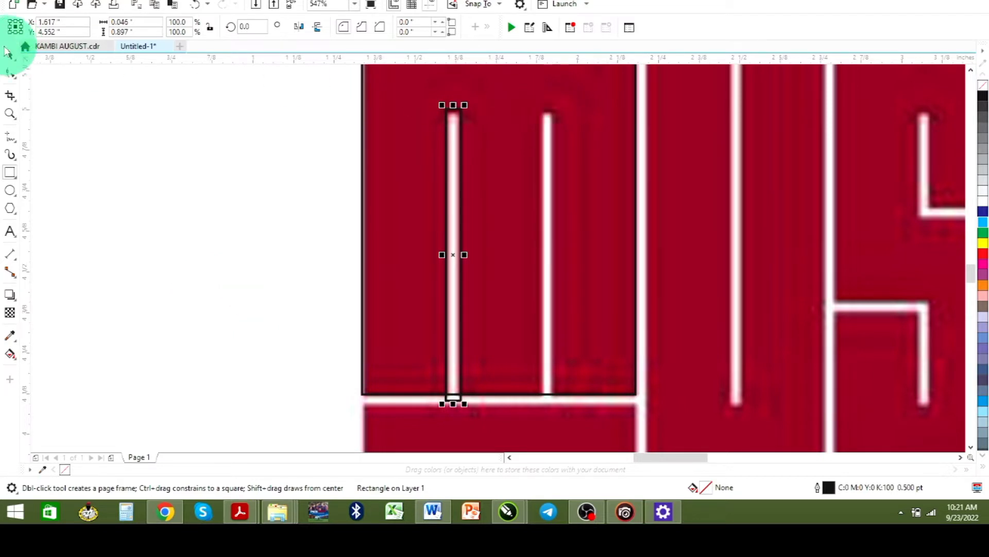
click(9, 53)
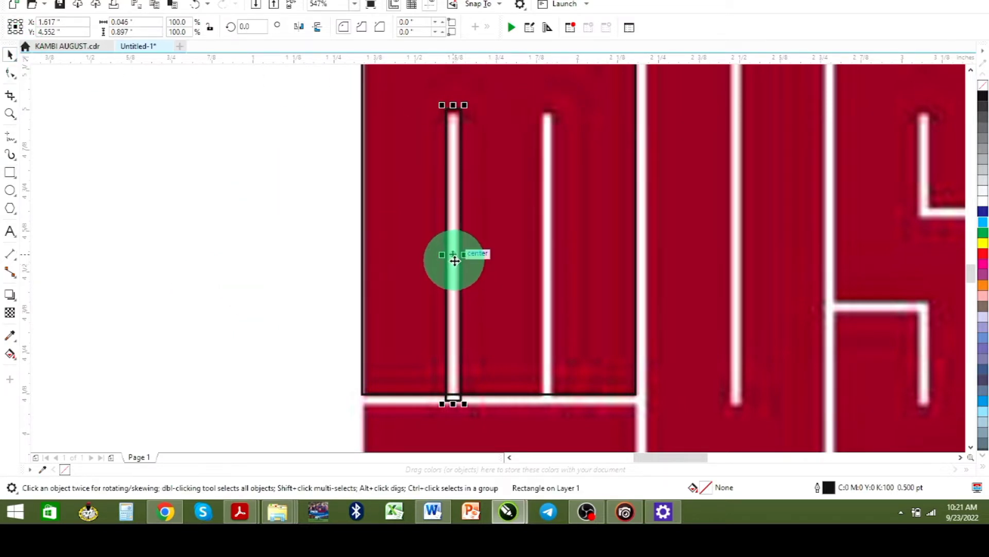
key(ctrl+d)
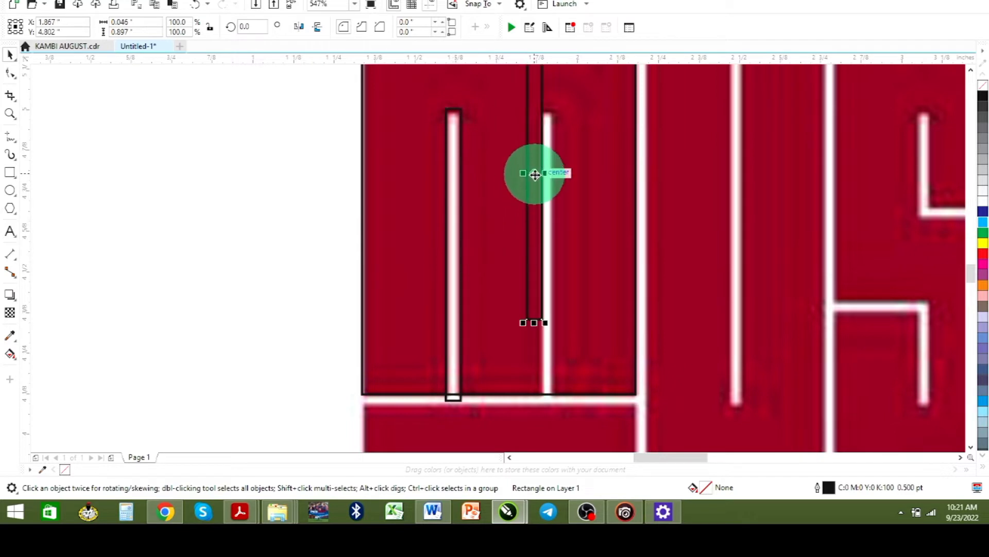
drag(534, 172, 547, 257)
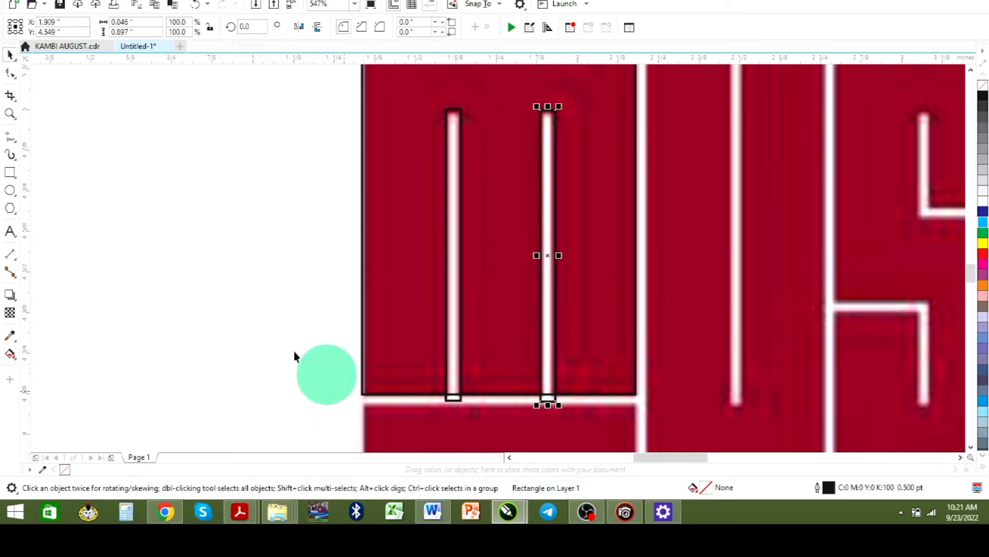
- Draw a rectangle about 0.84 by 0.26 inches tracing the separate bar beneath the M
click(11, 177)
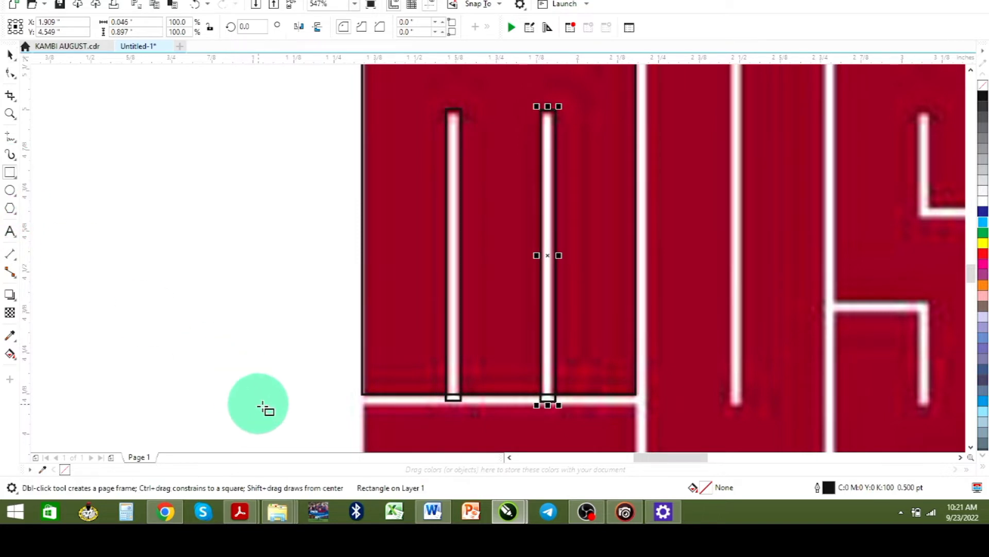
mouse_move(365, 407)
mouse_down()
mouse_move(380, 475)
mouse_move(421, 394)
mouse_move(454, 415)
mouse_move(548, 432)
mouse_move(640, 434)
mouse_up()
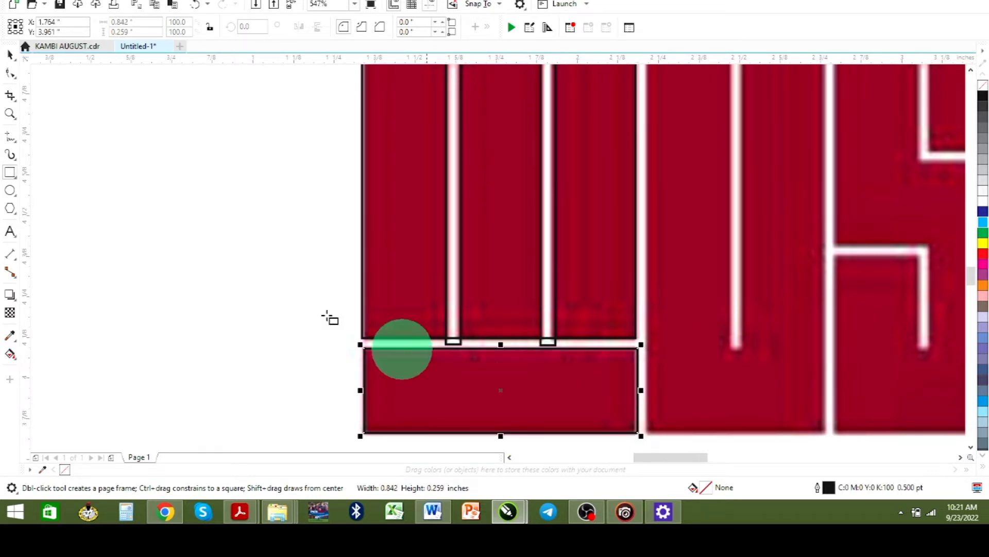
click(9, 54)
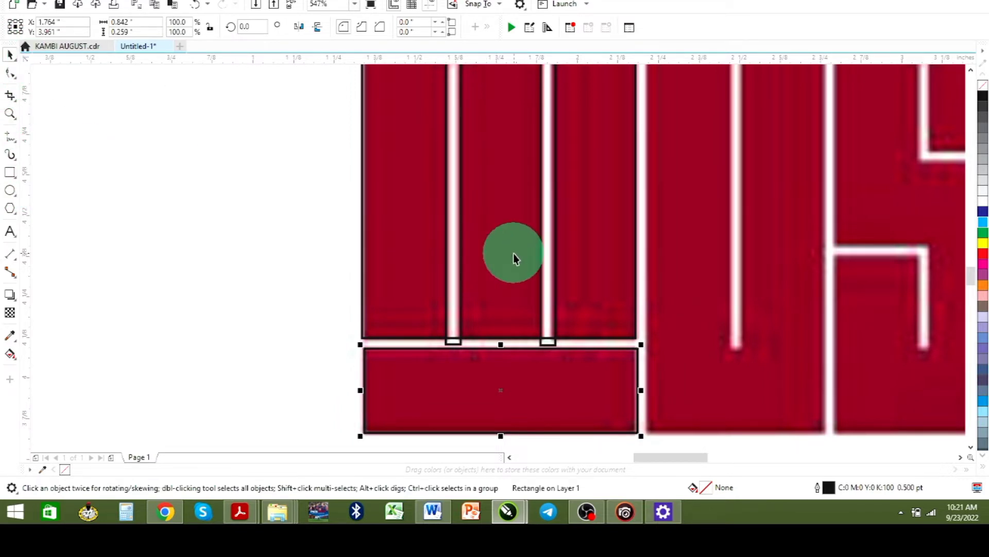
- Move all four traced M rectangles off the artwork into the blank area left of the title
scroll(514, 253, down, 3)
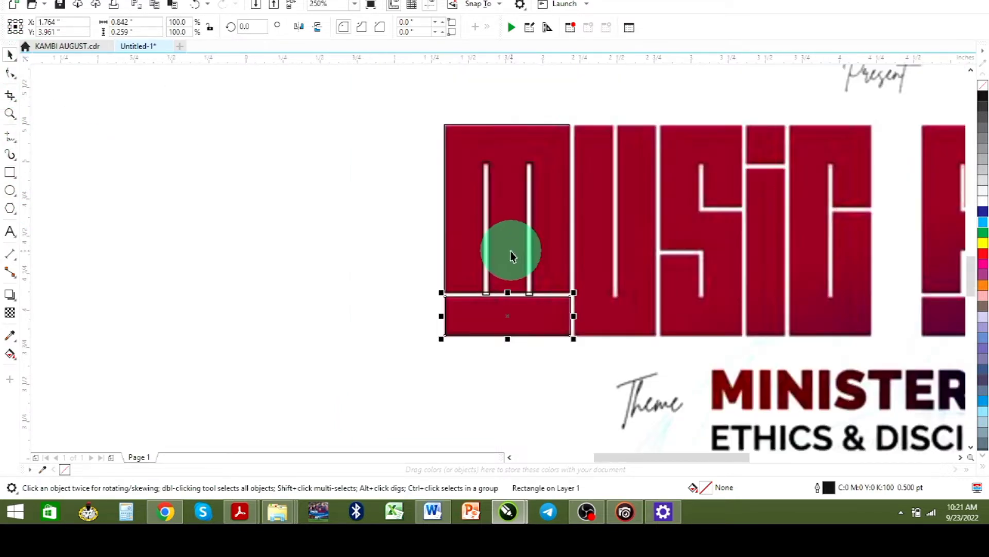
click(9, 113)
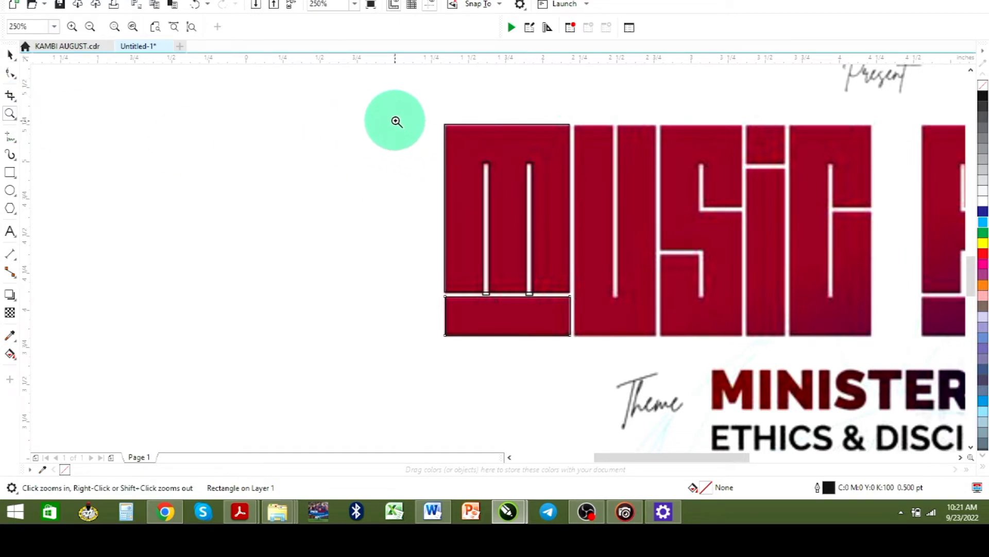
drag(384, 113, 590, 357)
right_click(521, 221)
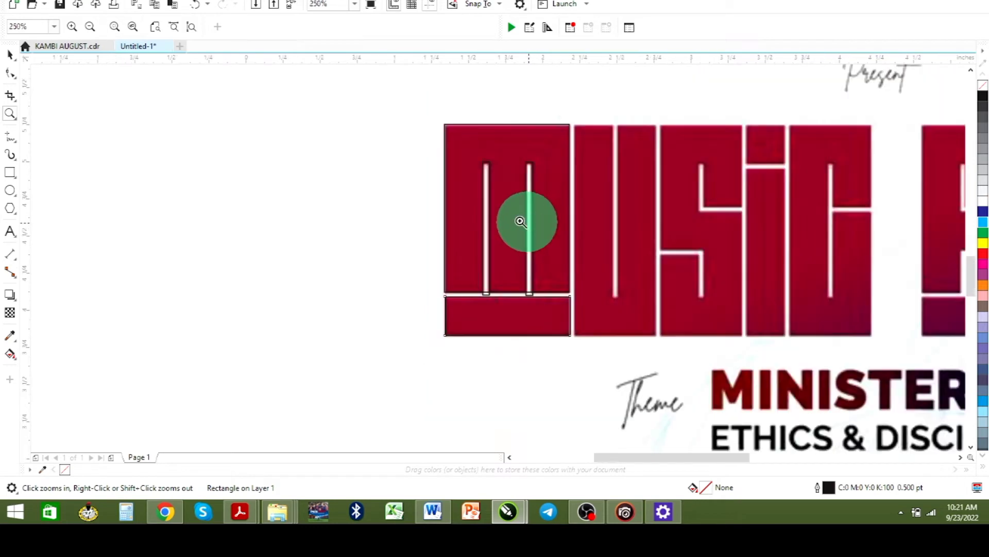
click(11, 57)
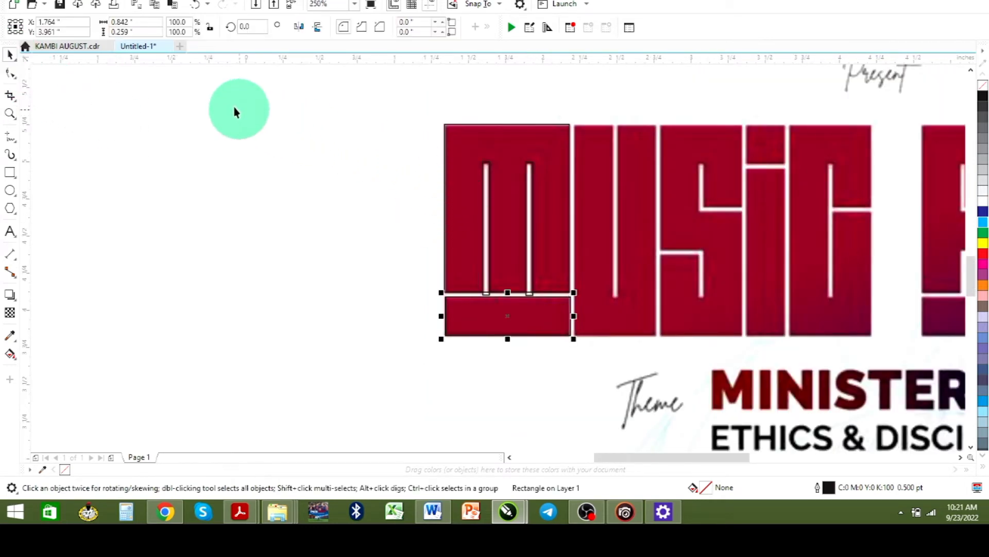
drag(211, 96, 610, 386)
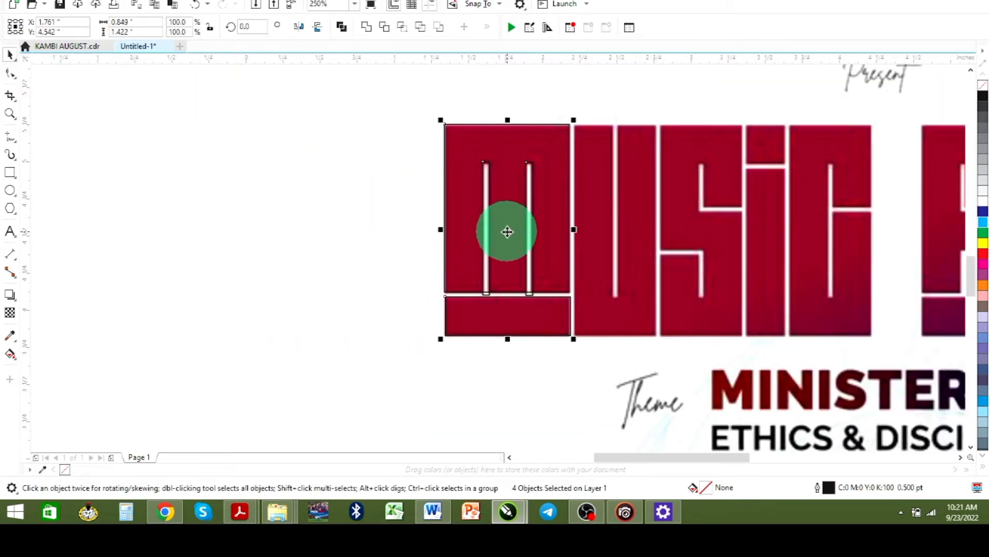
drag(506, 230, 163, 228)
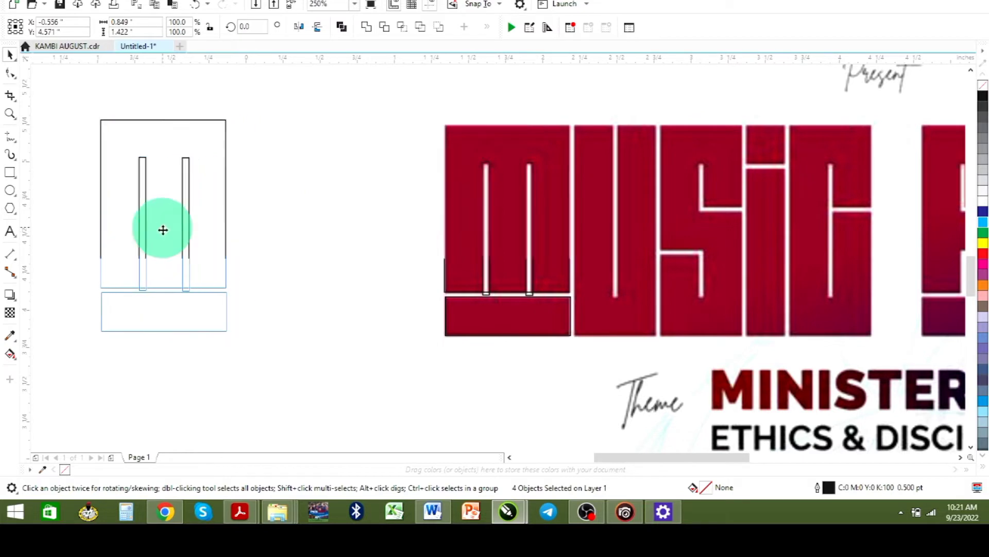
click(204, 393)
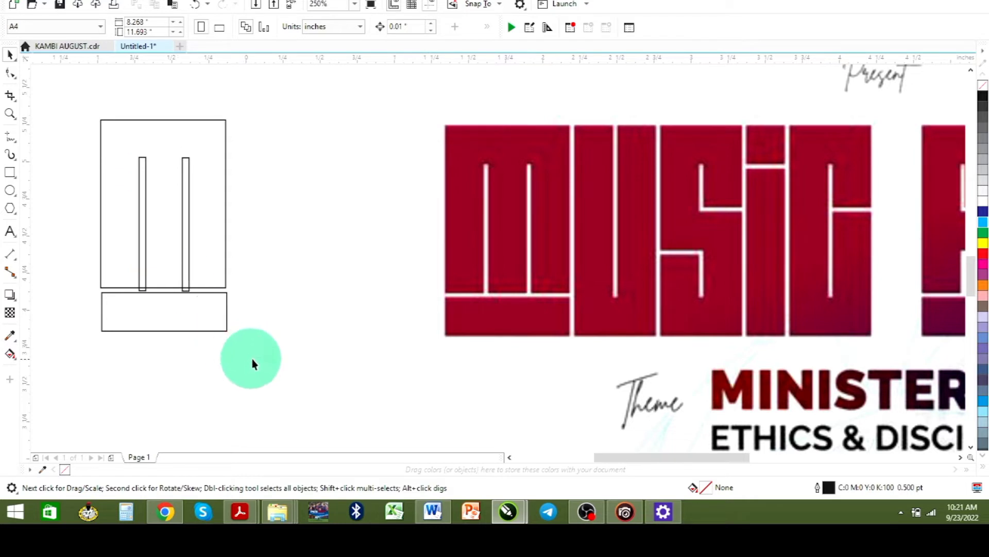
- Trim the first narrow strip out of the M's large rectangle and delete the leftover strip
click(143, 194)
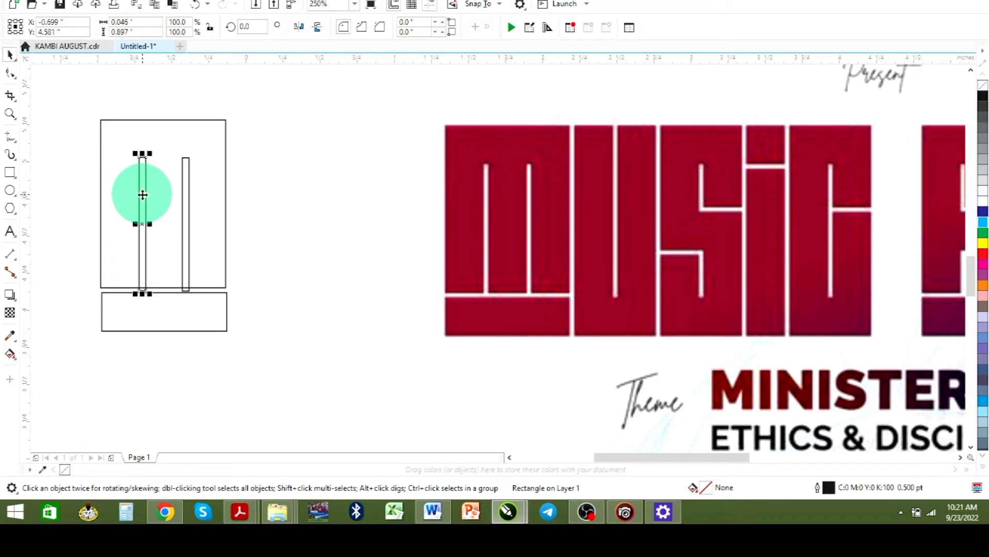
shift+click(116, 129)
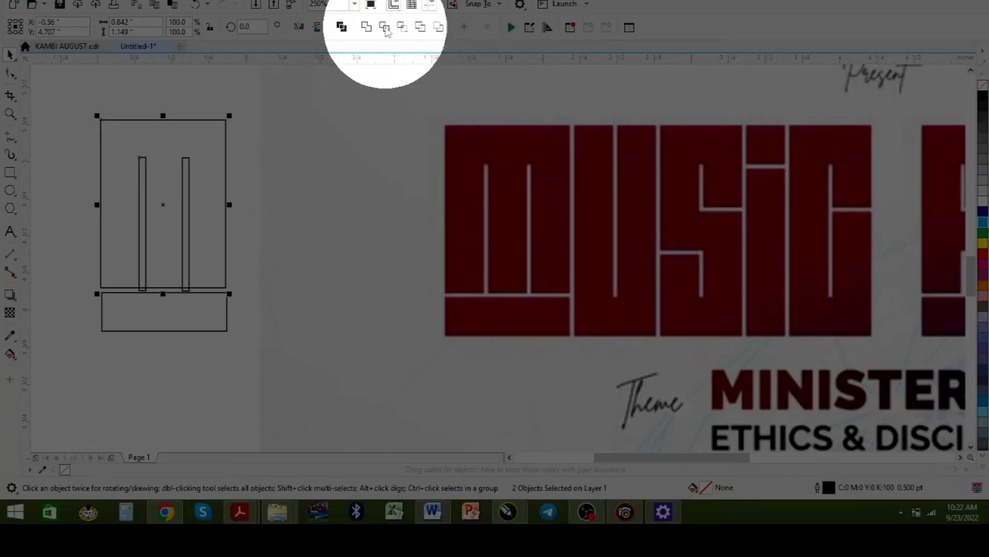
click(389, 29)
click(384, 27)
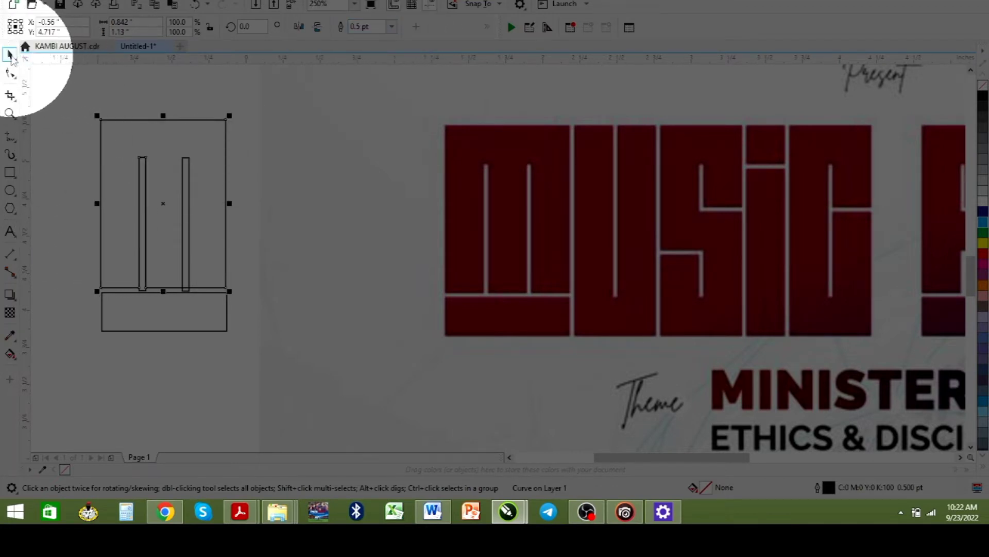
key(ctrl+F2)
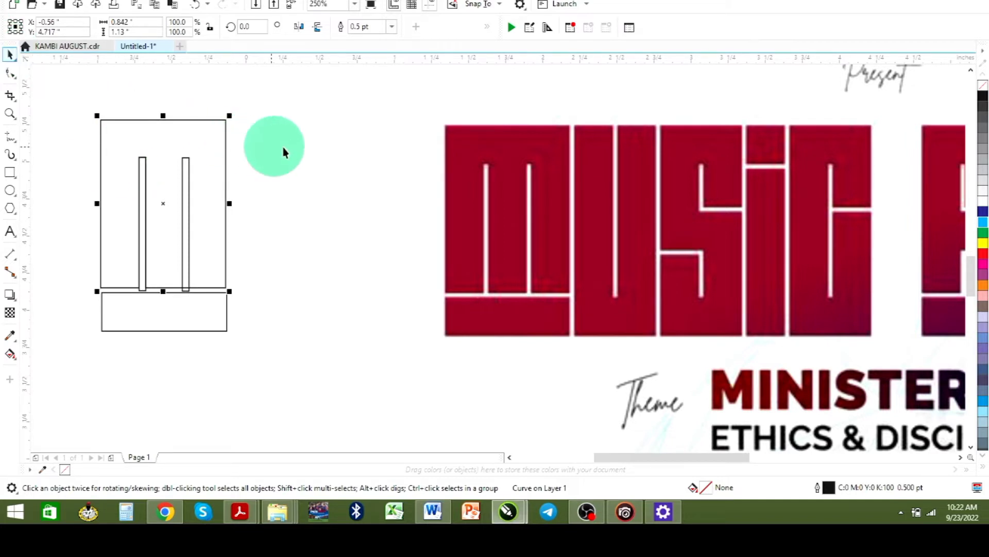
click(157, 187)
click(143, 179)
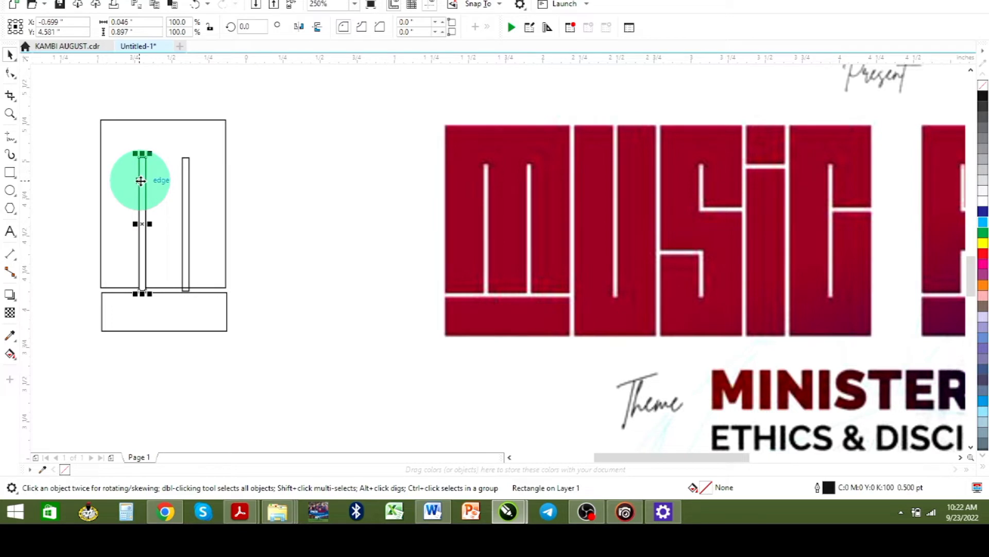
click(140, 182)
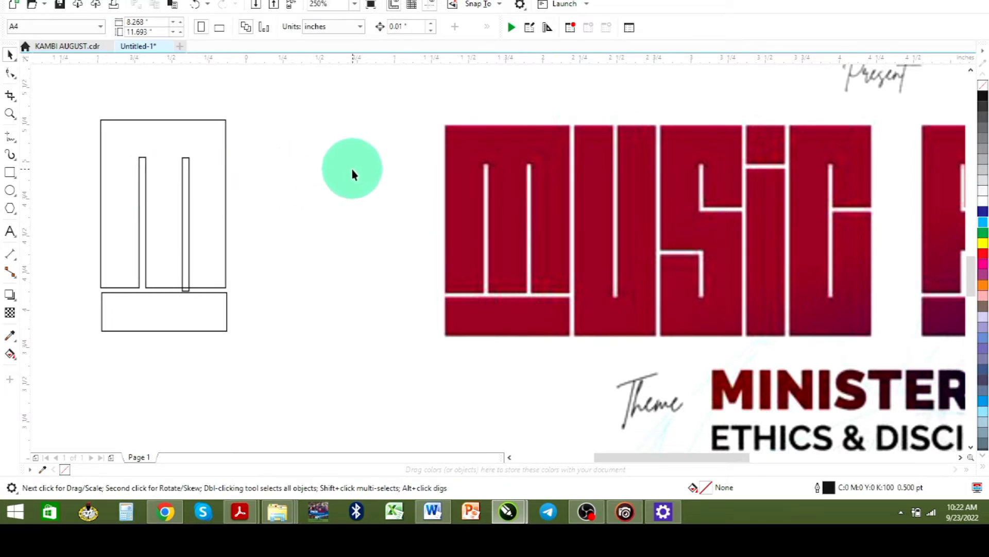
- Trim the second narrow strip out of the M's large shape and delete the leftover strip
click(185, 207)
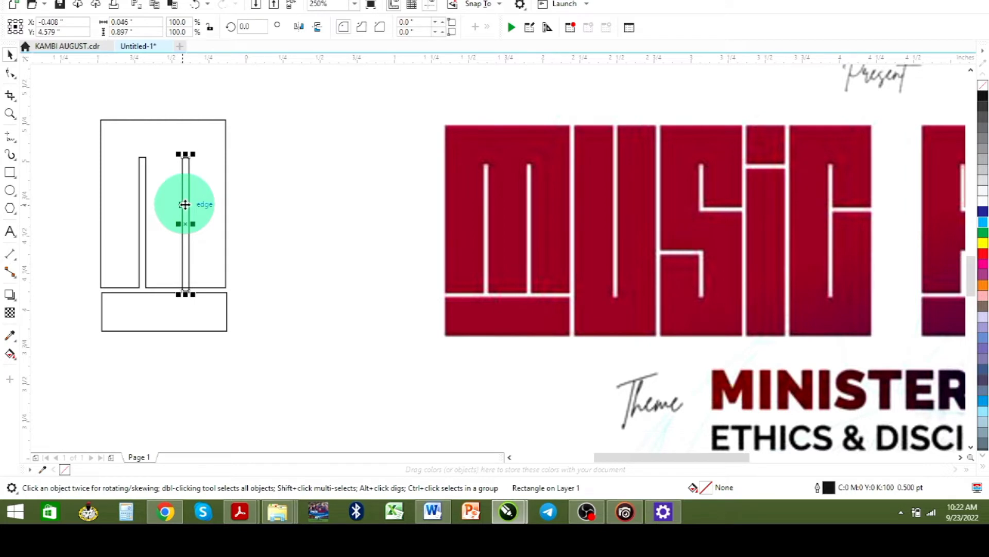
shift+click(190, 130)
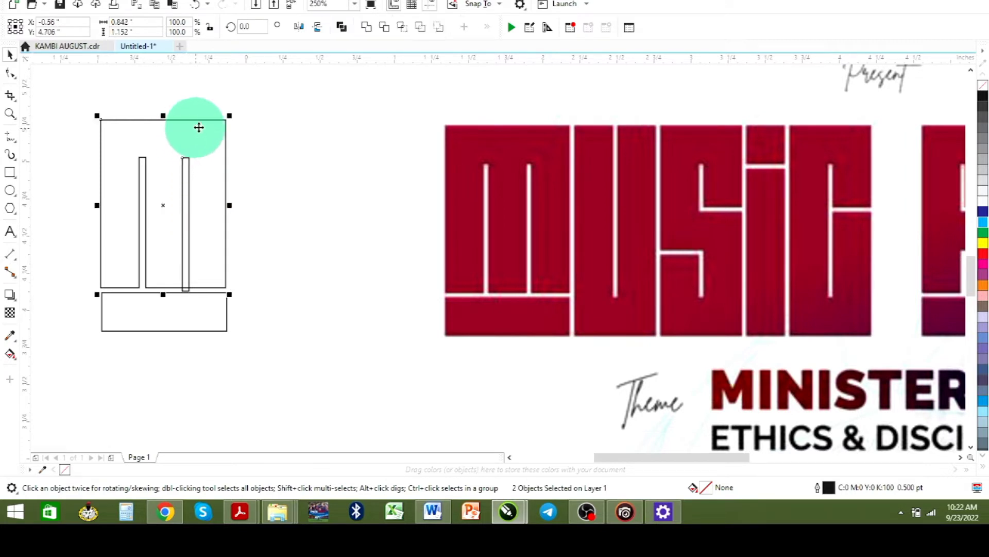
click(385, 29)
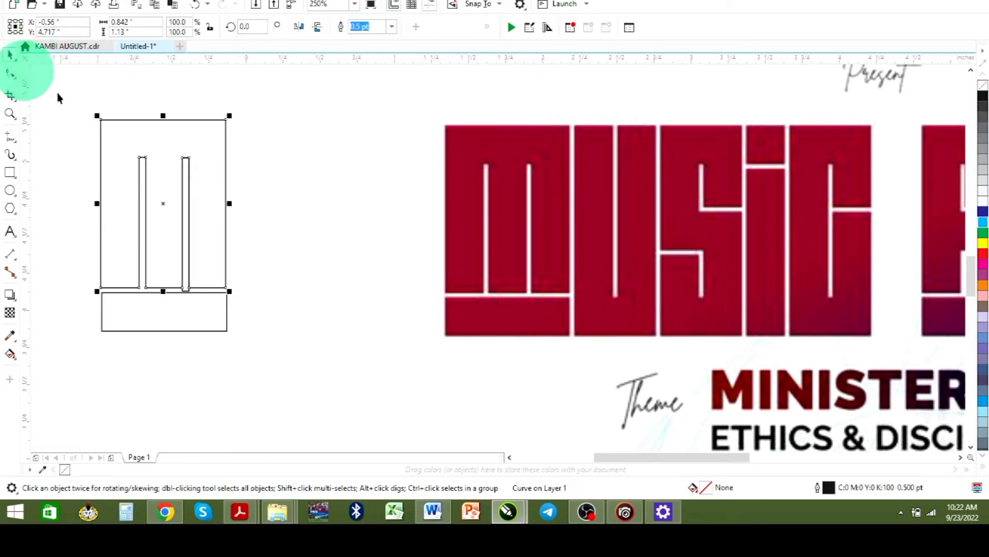
click(287, 194)
click(183, 209)
click(214, 239)
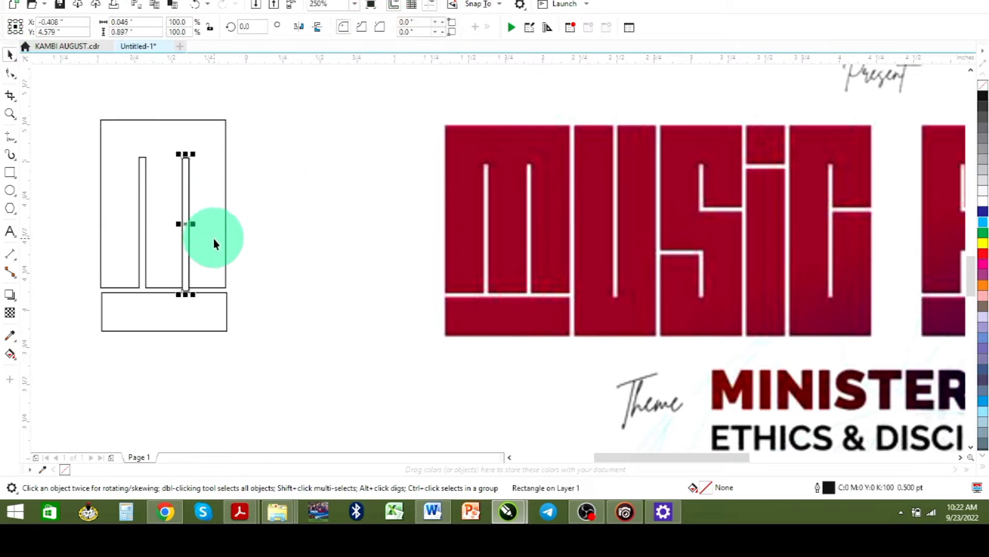
click(213, 239)
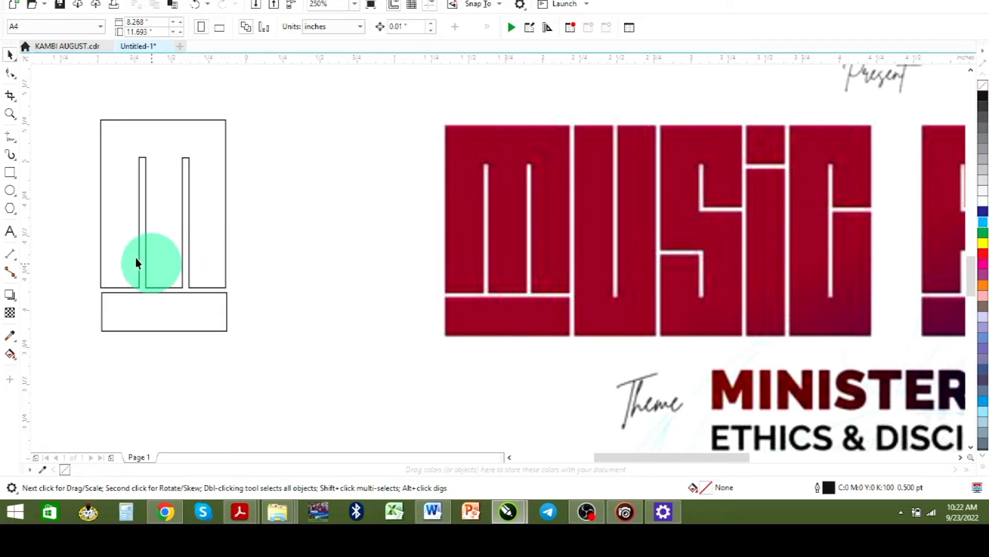
- Trace the U with a rectangle about 0.57 by 1.43 inches and its slit with a strip about 0.04 by 1.26 inches extending above the letter
click(10, 173)
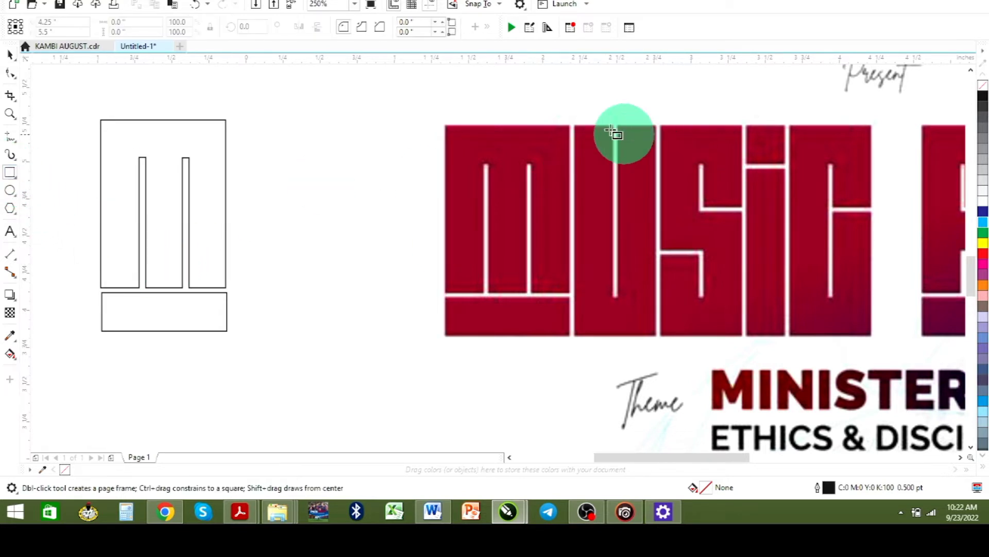
drag(574, 125, 658, 337)
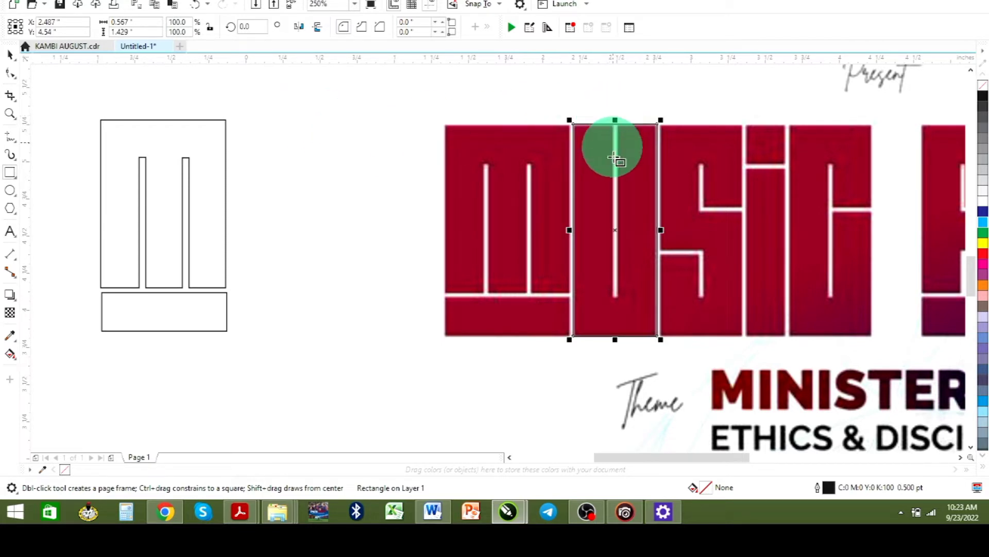
drag(620, 296, 613, 117)
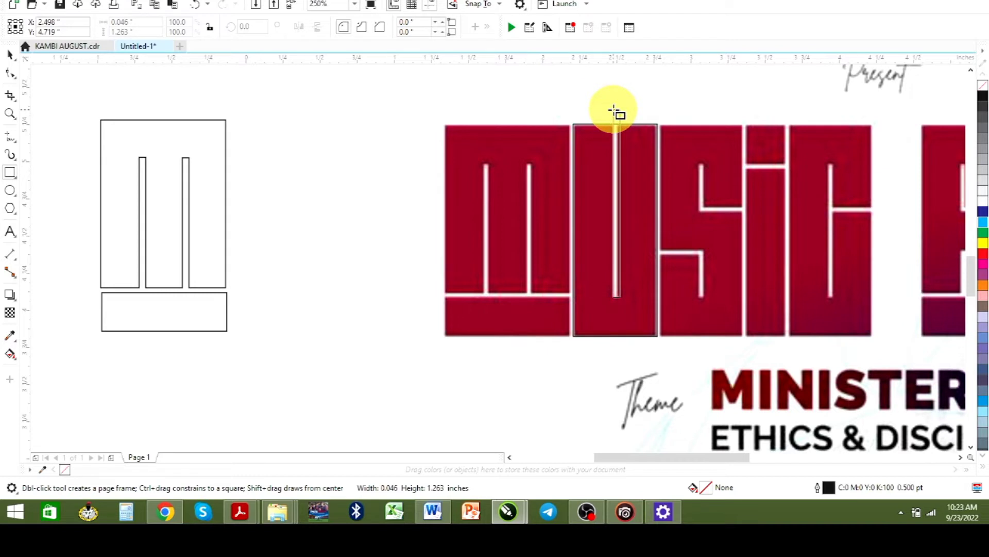
drag(615, 111, 616, 106)
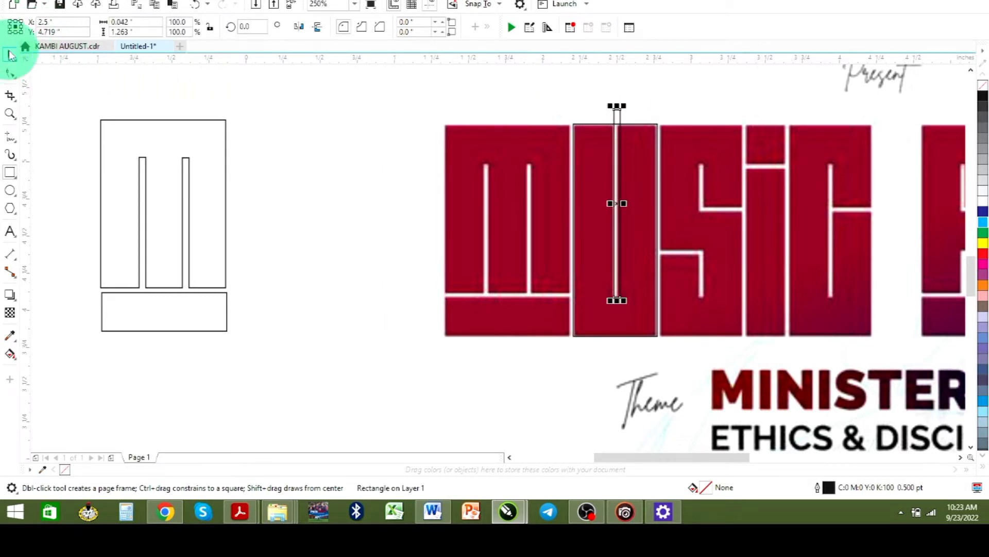
- Move both traced U rectangles off the artwork into the blank area left of the title
click(10, 55)
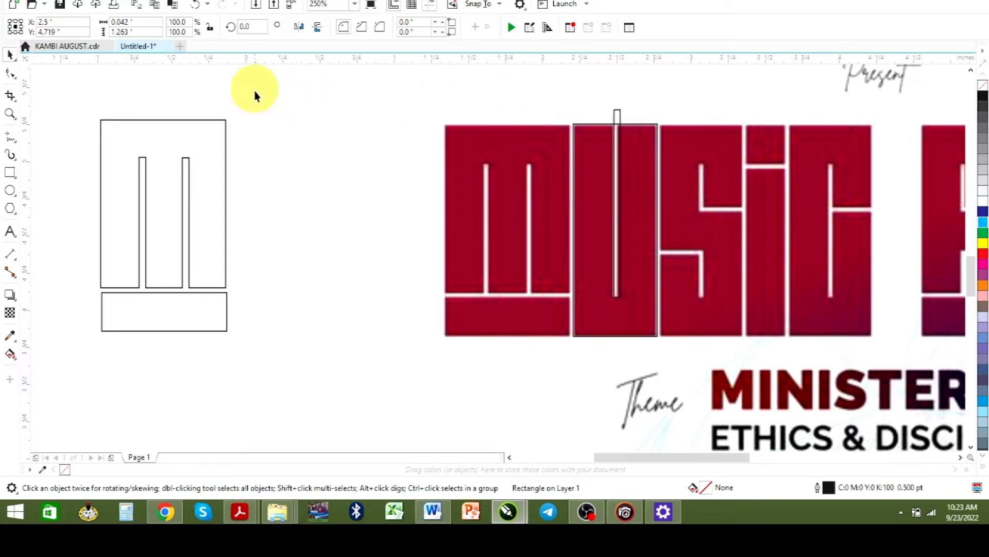
drag(255, 90, 710, 355)
drag(615, 223, 249, 256)
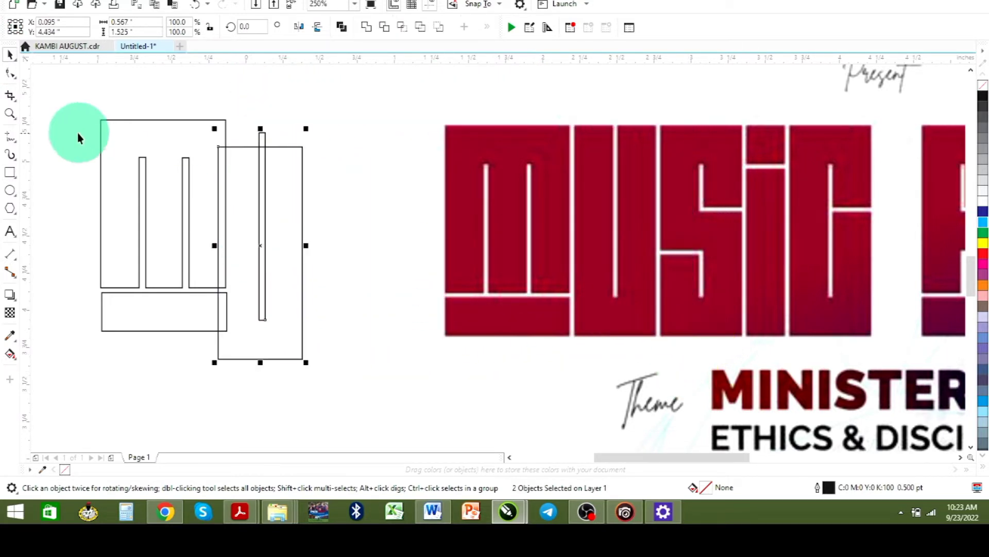
- Move the finished M pieces to the blank area right of the page and shift the U rectangles to where the M stood
scroll(116, 194, down, 2)
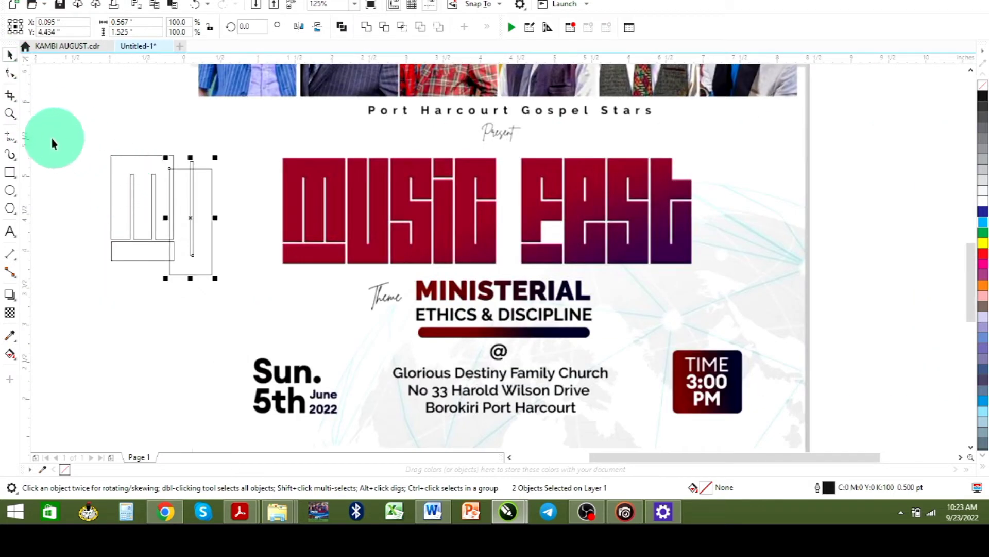
drag(64, 131, 179, 284)
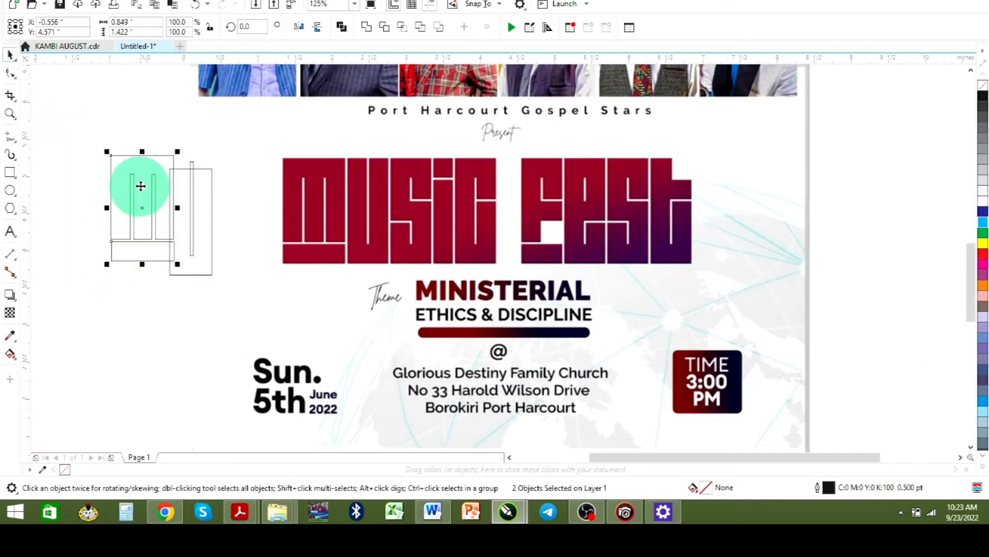
drag(140, 186, 886, 170)
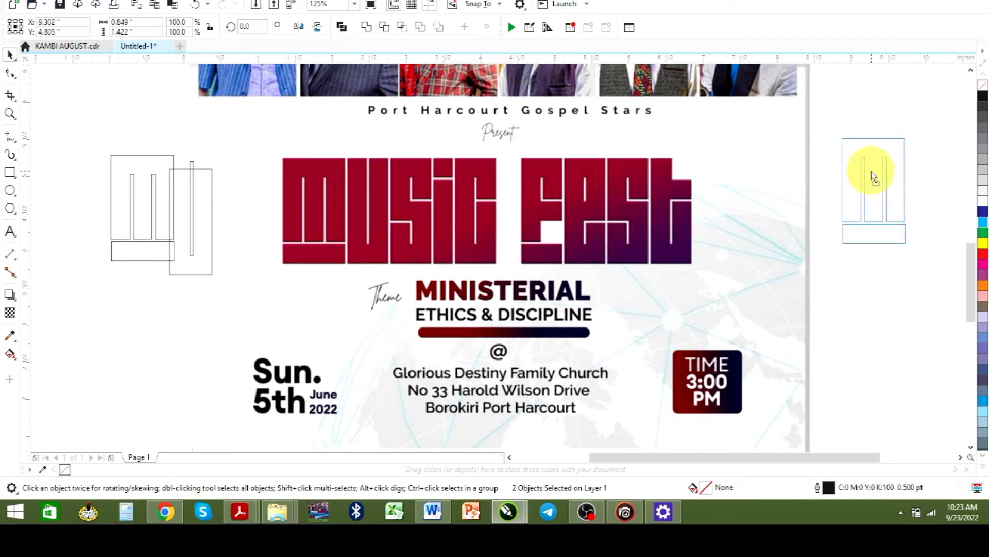
drag(114, 133, 229, 263)
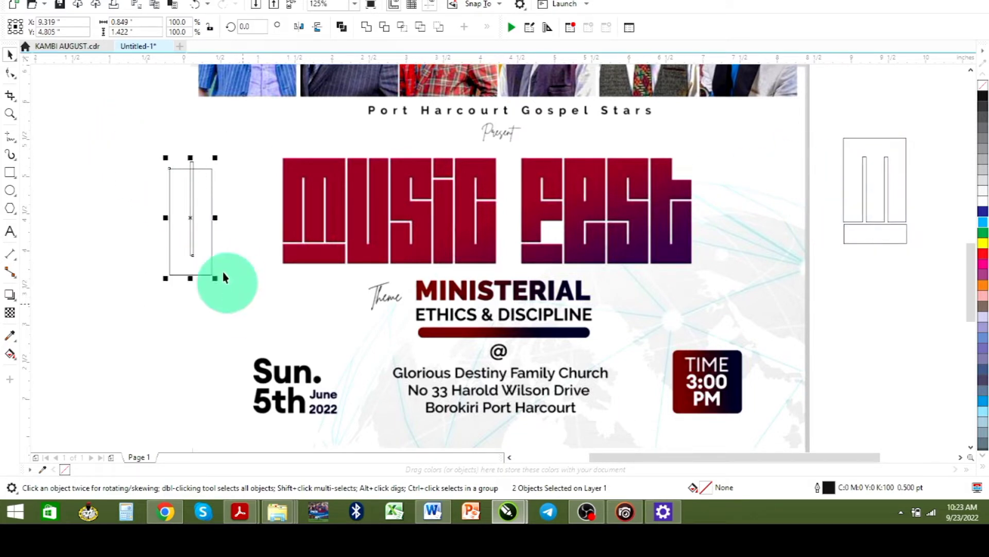
drag(200, 225, 151, 216)
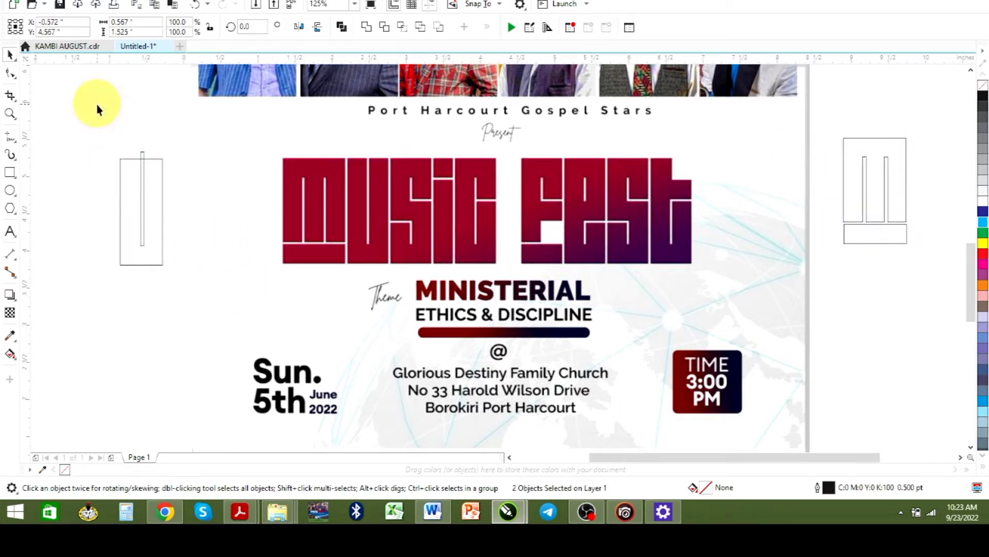
- Trim the narrow strip out of the U's large rectangle and delete the leftover strip
click(130, 207)
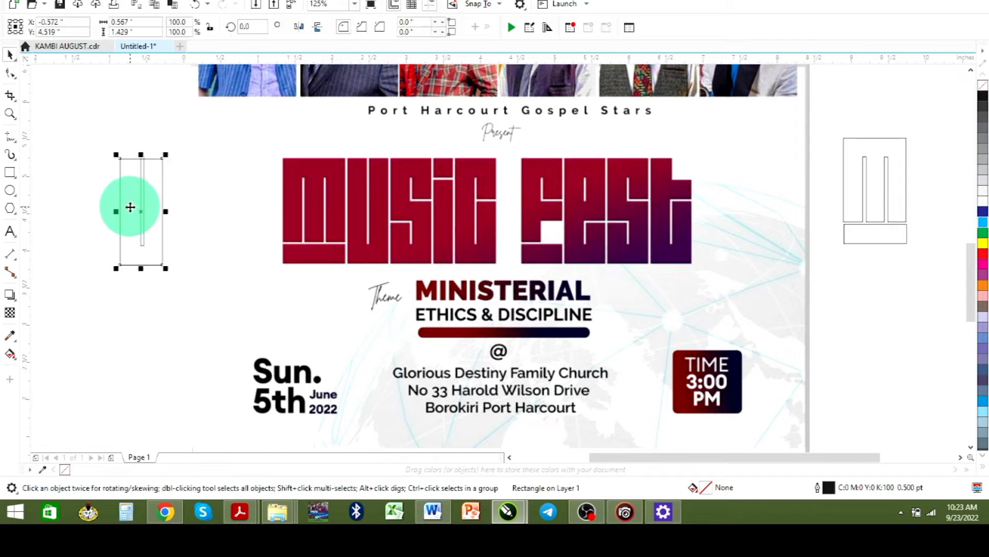
key(shift+F2)
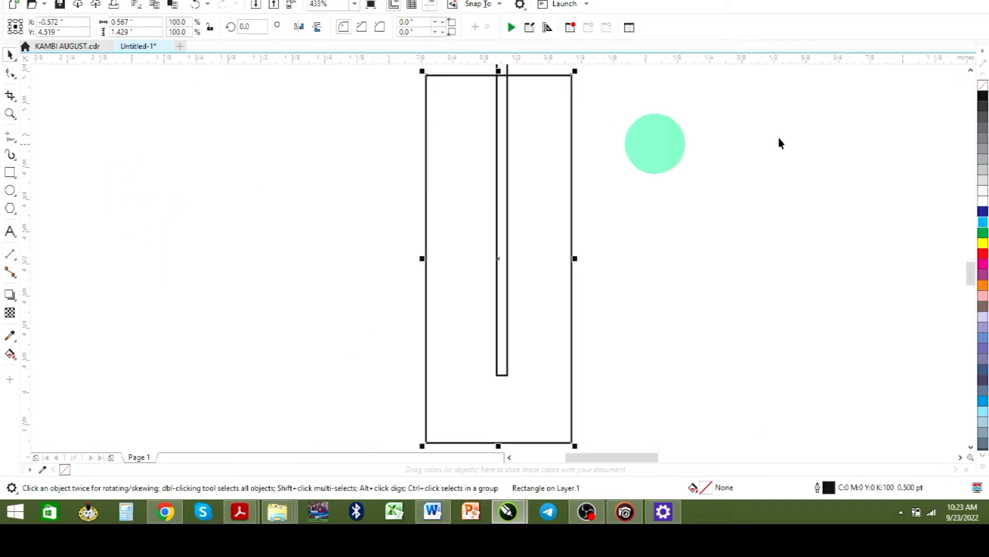
click(965, 76)
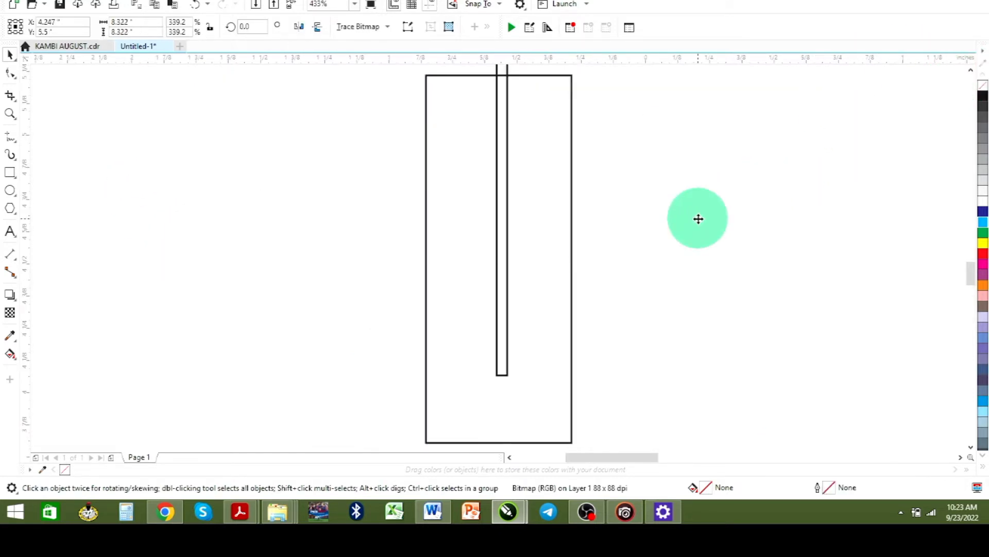
scroll(698, 217, down, 2)
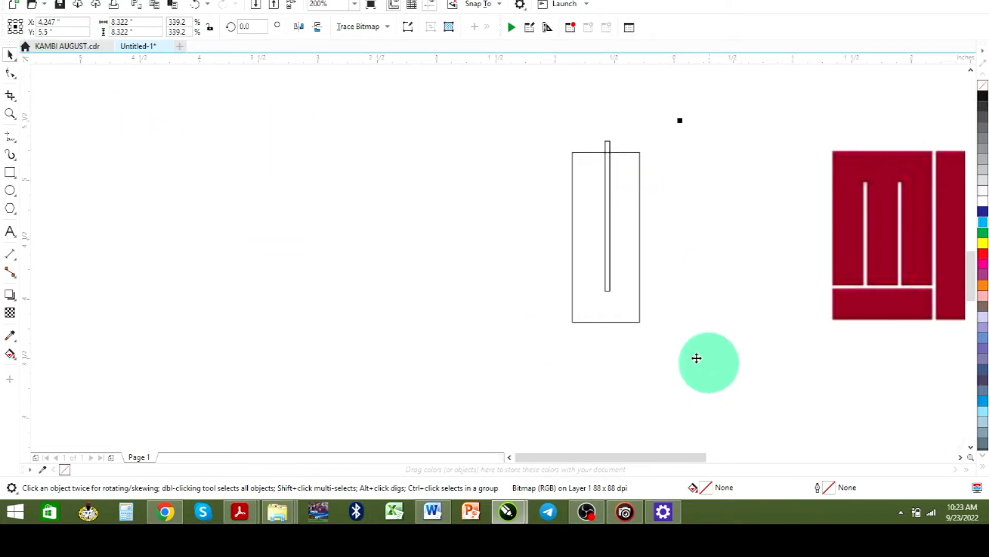
click(606, 257)
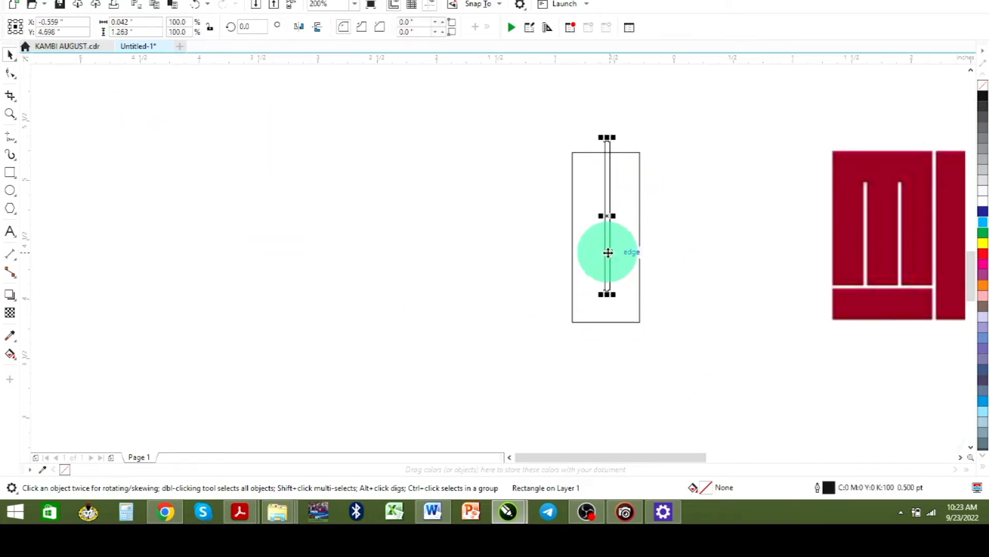
shift+click(607, 321)
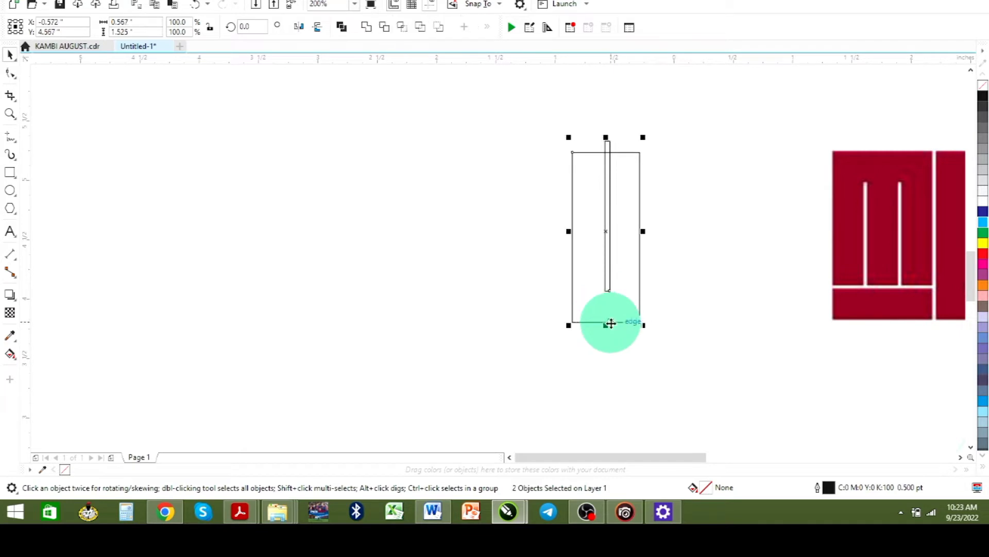
click(386, 31)
click(489, 187)
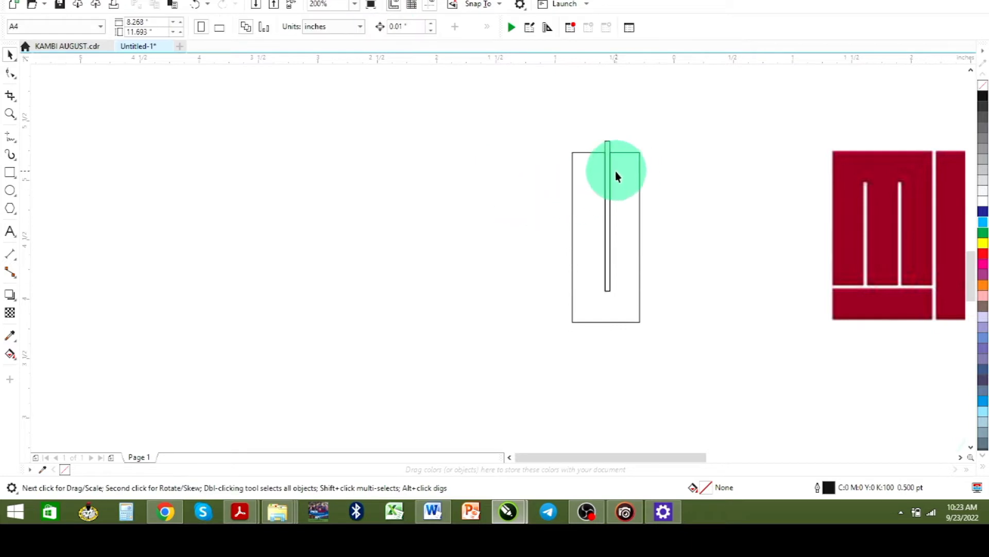
click(609, 172)
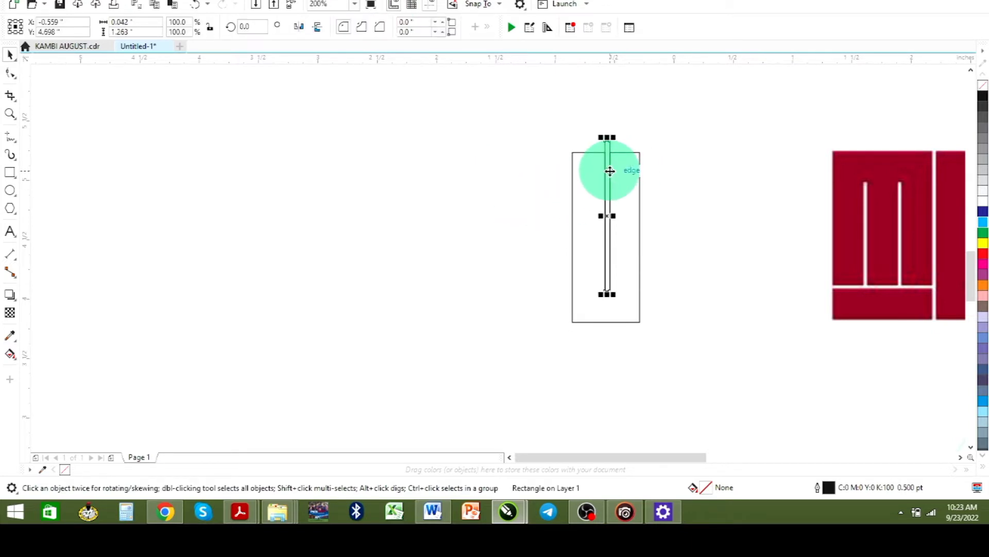
key(Delete)
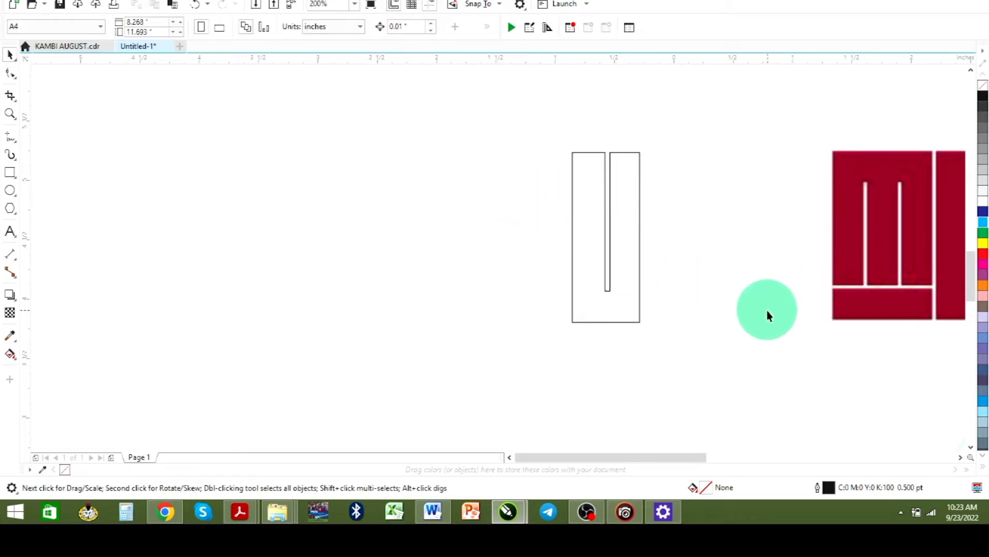
- Draw a rectangle about 0.56 by 1.42 inches tracing the outer block of the S in MUSIC
scroll(890, 355, down, 1)
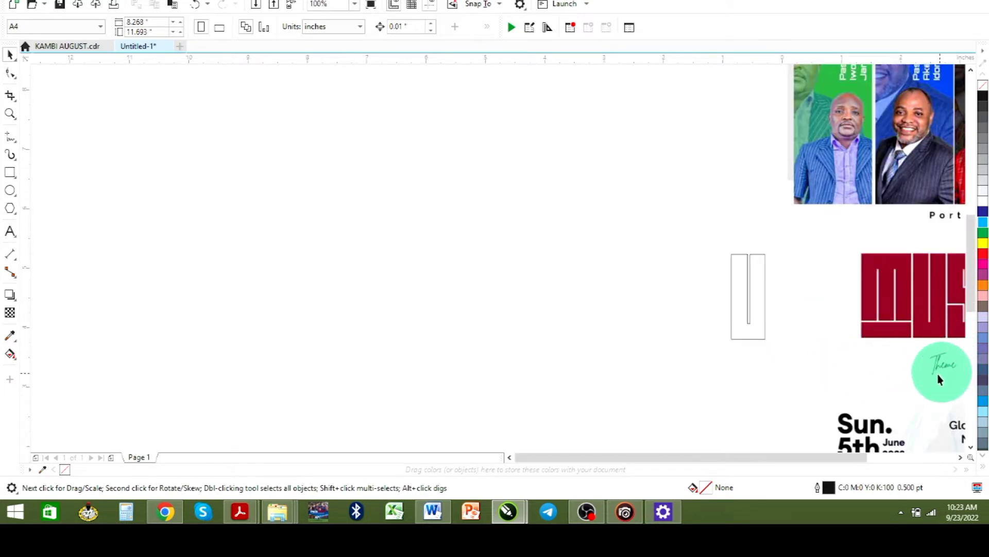
mouse_move(747, 382)
mouse_down()
mouse_move(956, 364)
mouse_move(966, 355)
mouse_up()
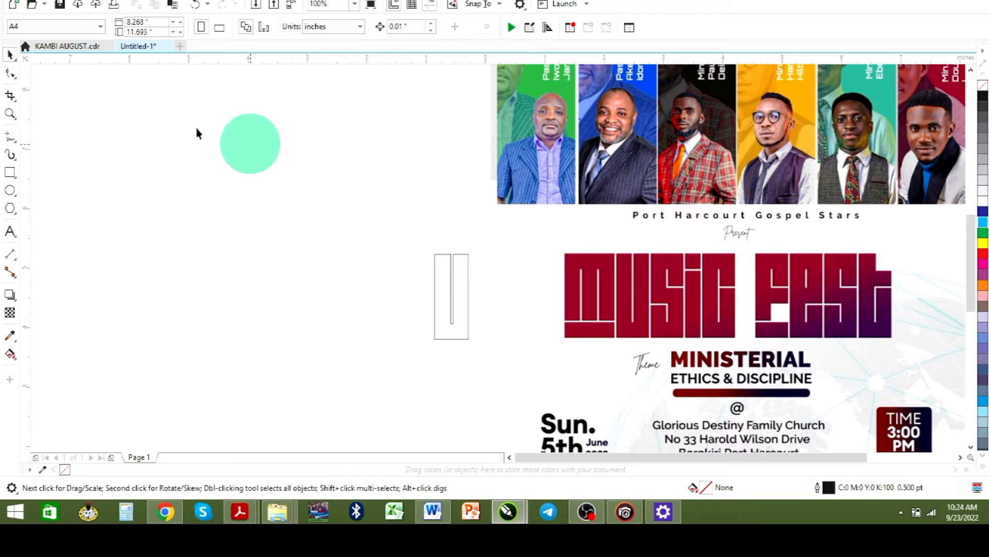
click(10, 113)
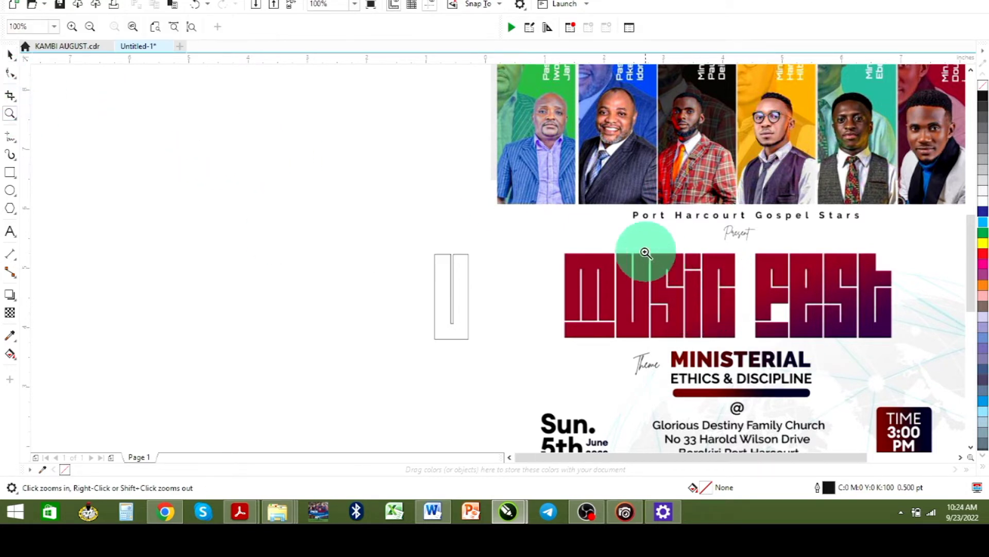
drag(645, 252, 699, 348)
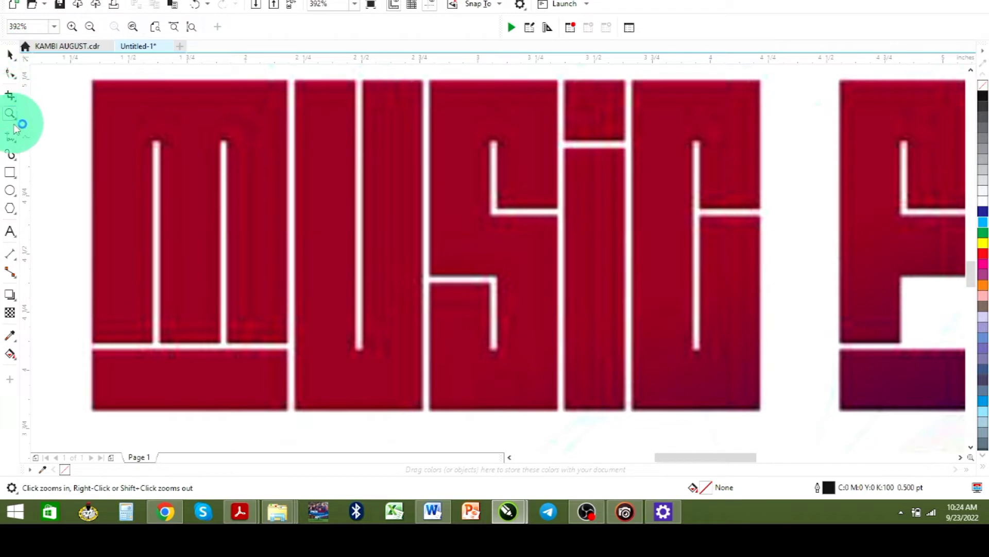
click(10, 172)
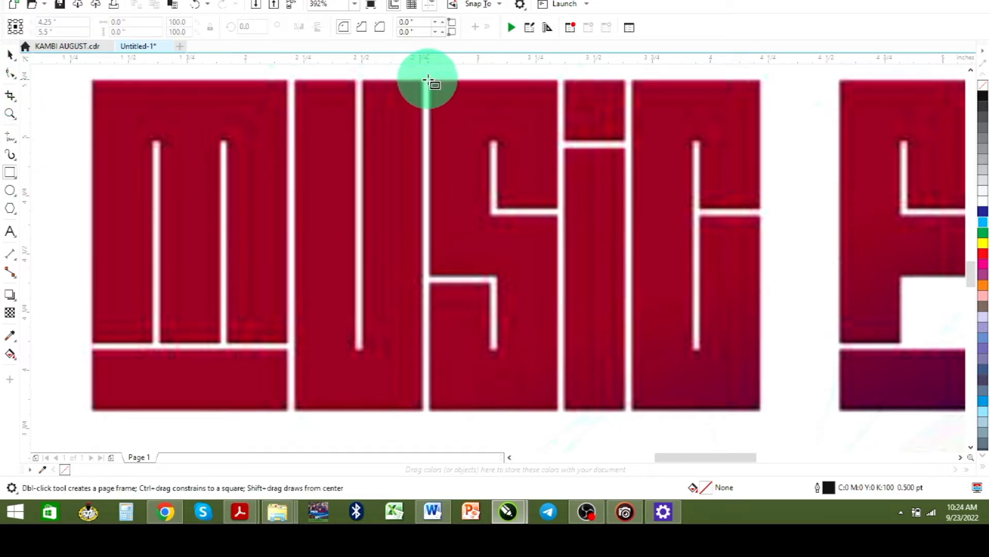
drag(429, 80, 560, 410)
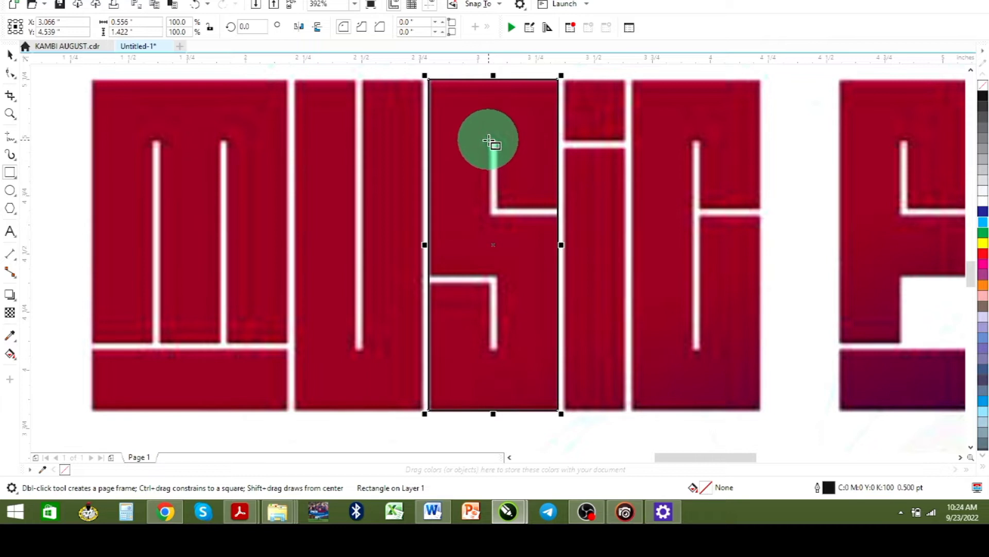
- Outline the S's upper L-shaped slit with two offset rectangles, about 0.35 by 0.33 and 0.35 by 0.32 inches, both extending past the letter's right edge
drag(489, 140, 563, 215)
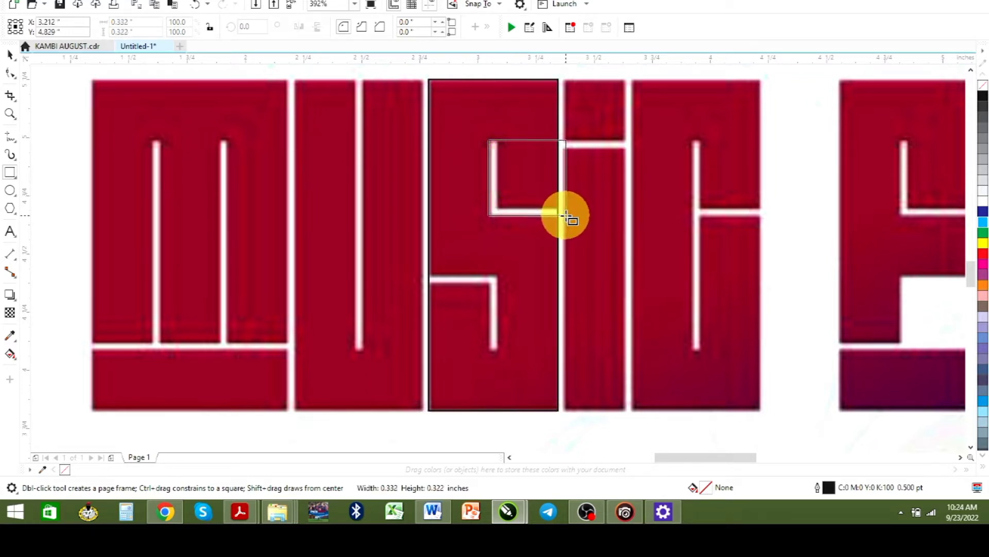
drag(569, 216, 570, 215)
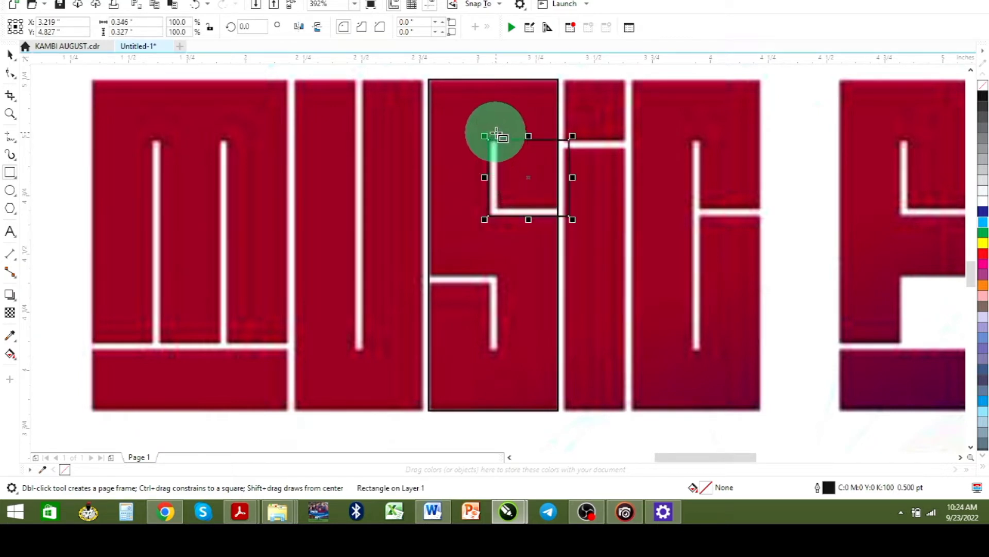
drag(495, 133, 578, 207)
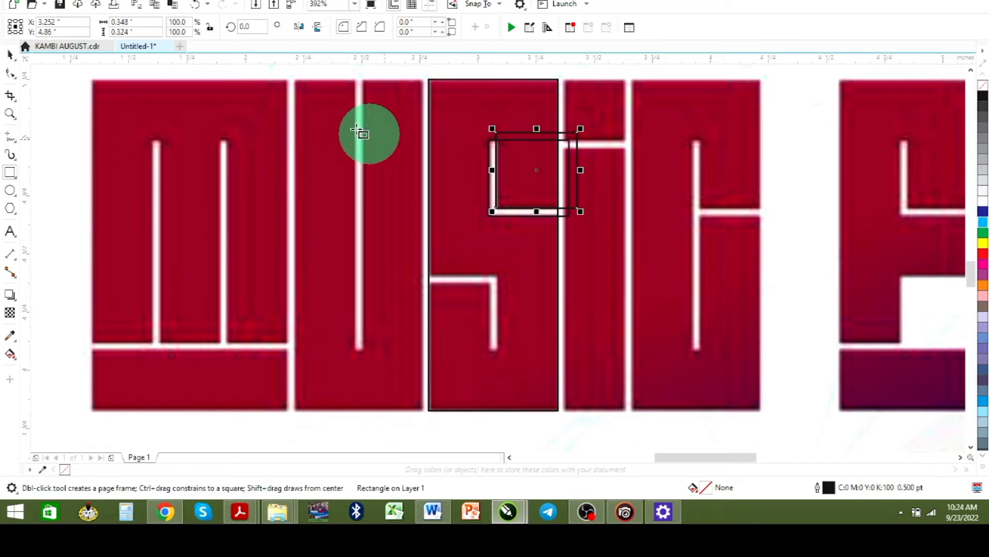
click(12, 56)
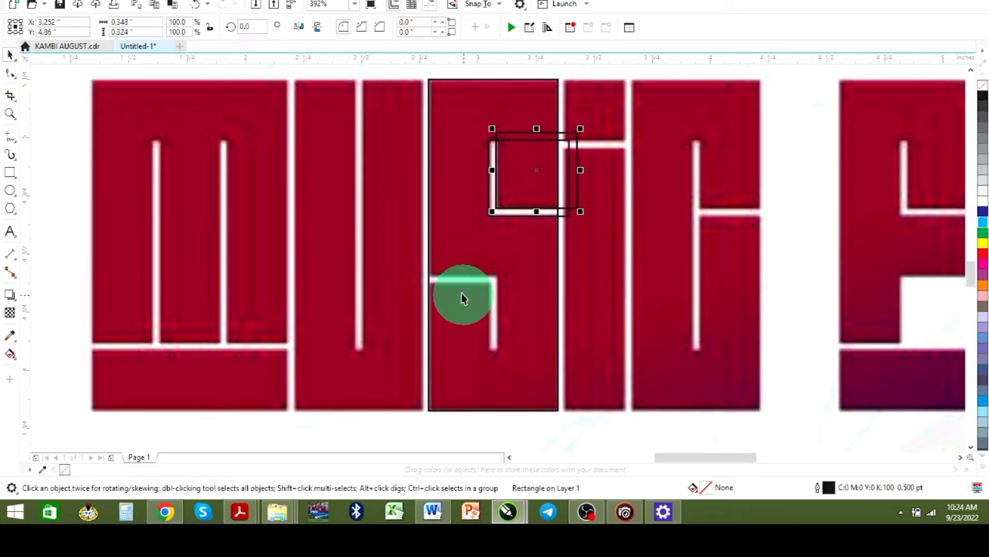
- Outline the S's lower L-shaped slit with two offset rectangles, about 0.34 by 0.34 and 0.36 by 0.34 inches, both extending past the letter's left edge
click(11, 175)
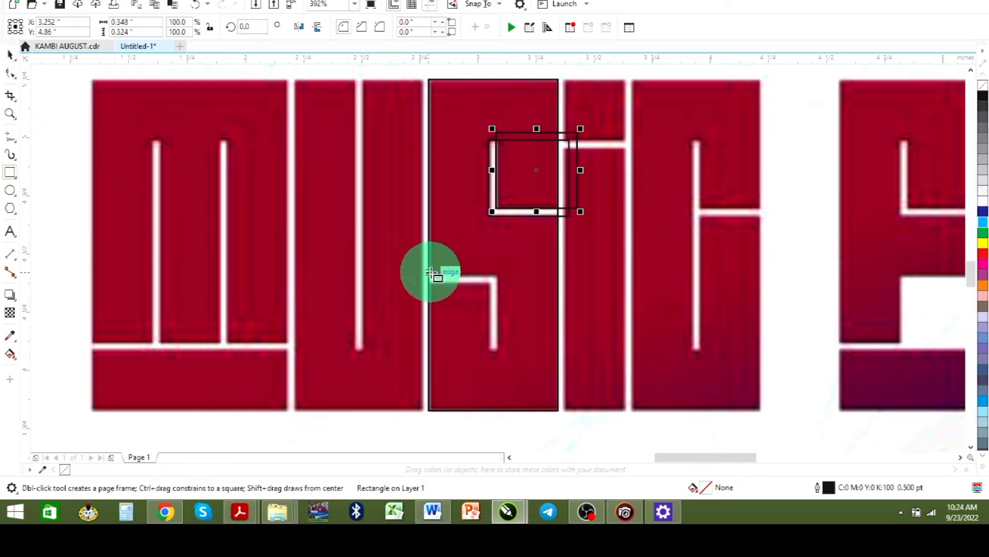
drag(497, 273, 415, 354)
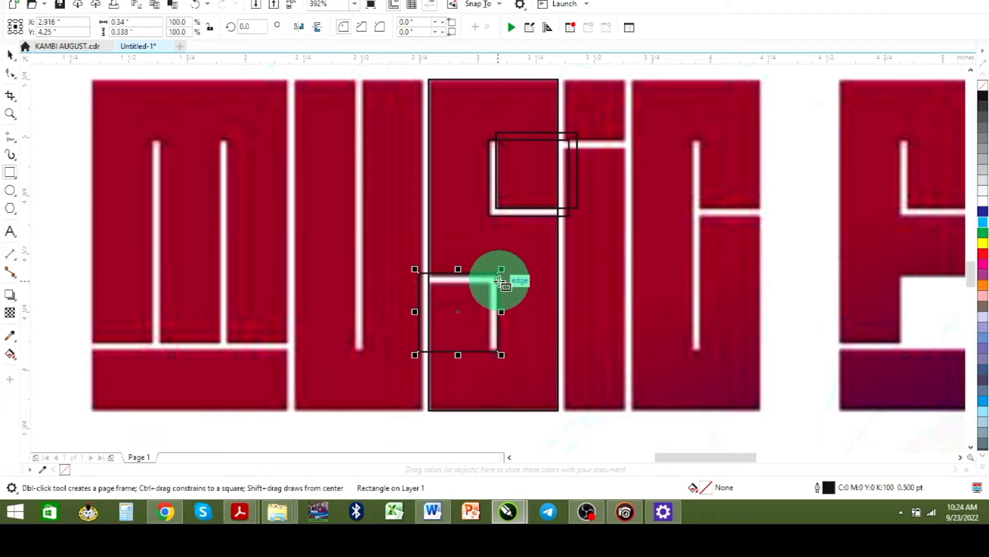
drag(488, 283, 407, 352)
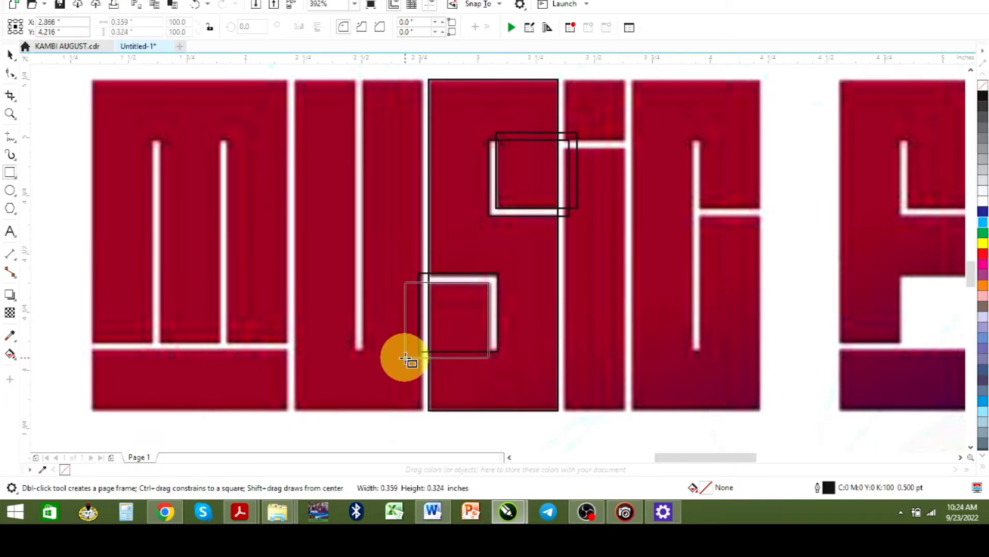
drag(405, 361, 404, 359)
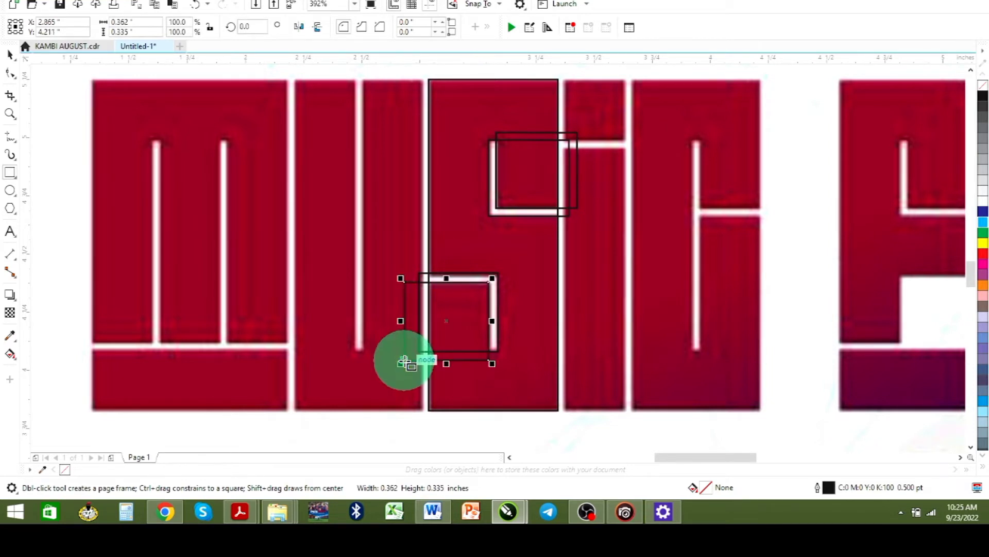
scroll(409, 207, down, 3)
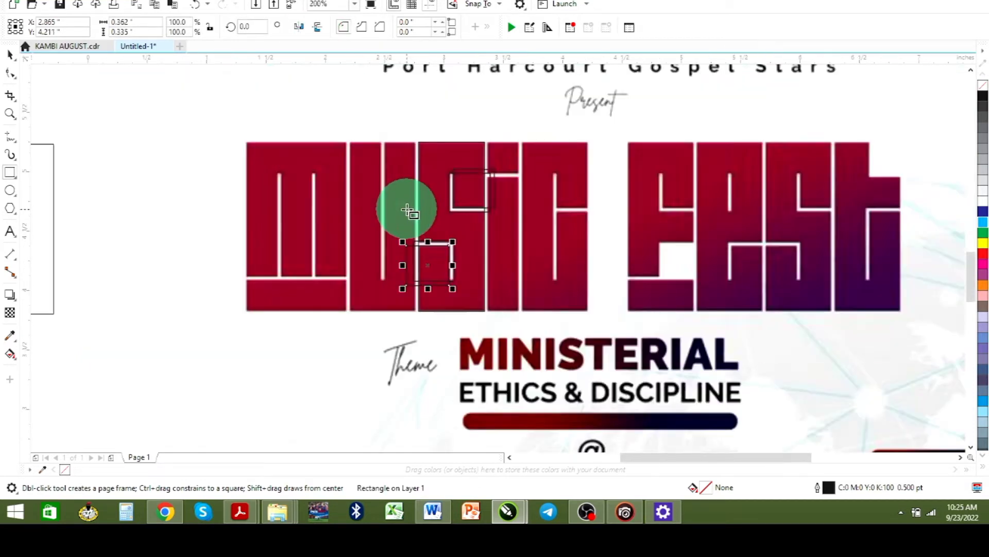
click(14, 55)
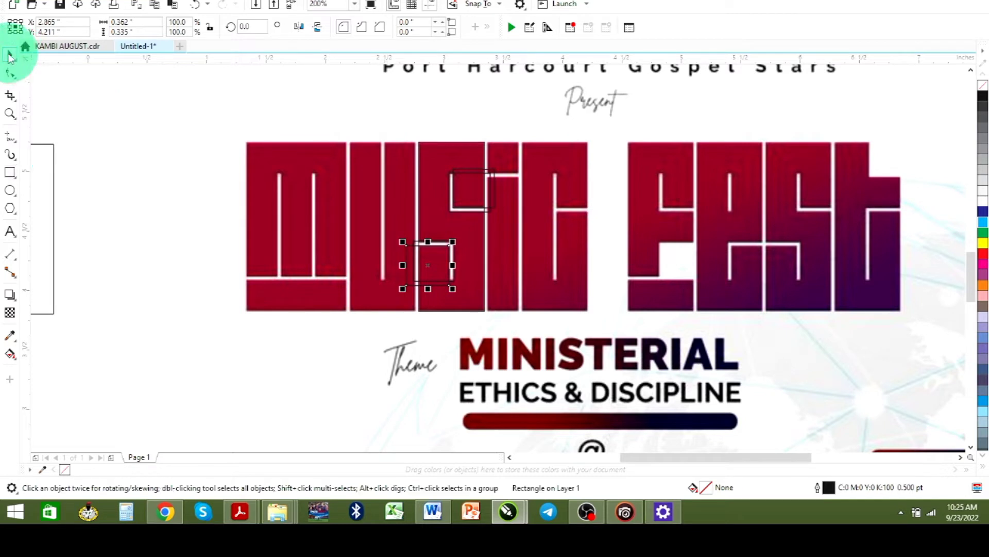
click(867, 203)
drag(889, 207, 968, 192)
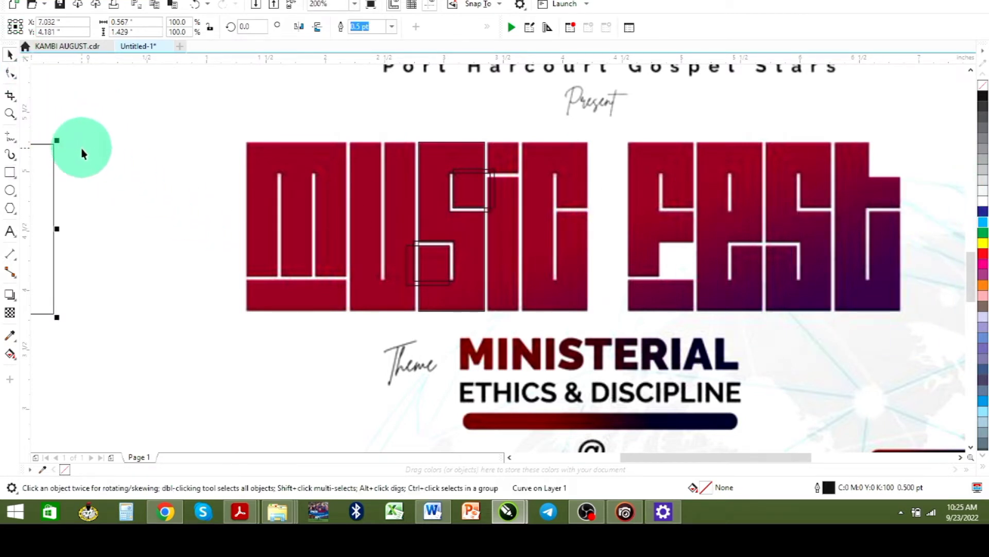
drag(46, 167, 747, 224)
drag(830, 214, 894, 193)
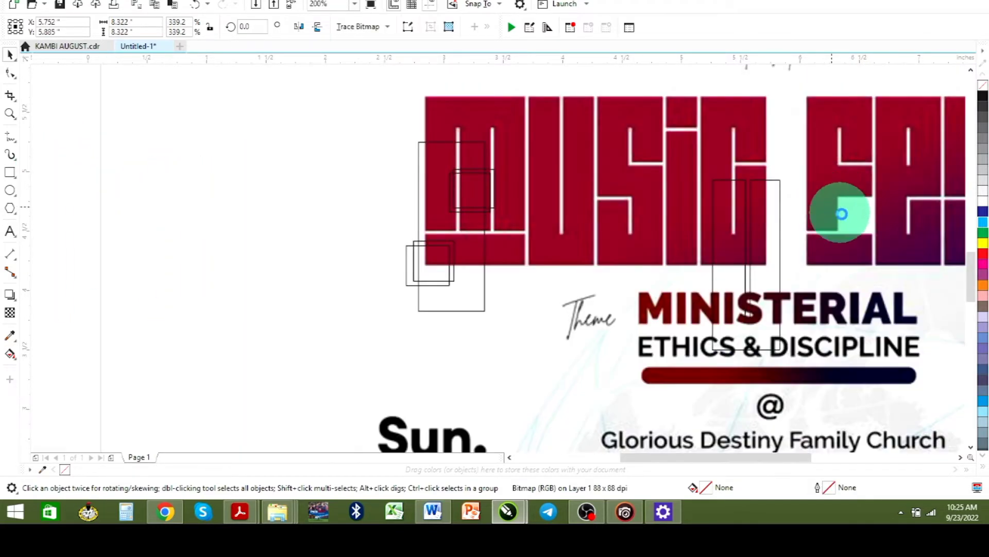
key(ctrl+z)
drag(749, 243, 810, 240)
key(ctrl+z)
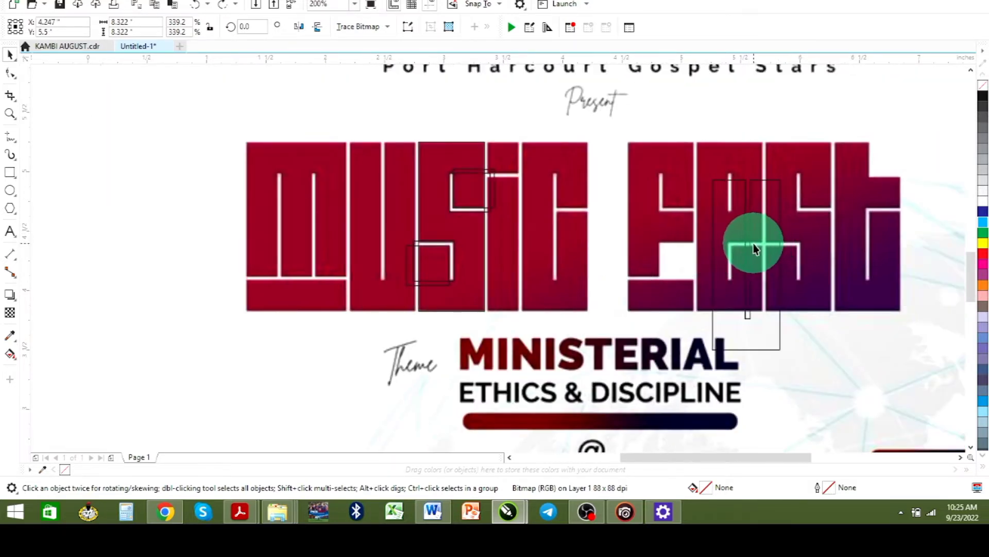
key(ctrl+z)
- Move the finished U beside the M in the blank area right of the page, and place the five S rectangles right of the U
scroll(138, 193, down, 2)
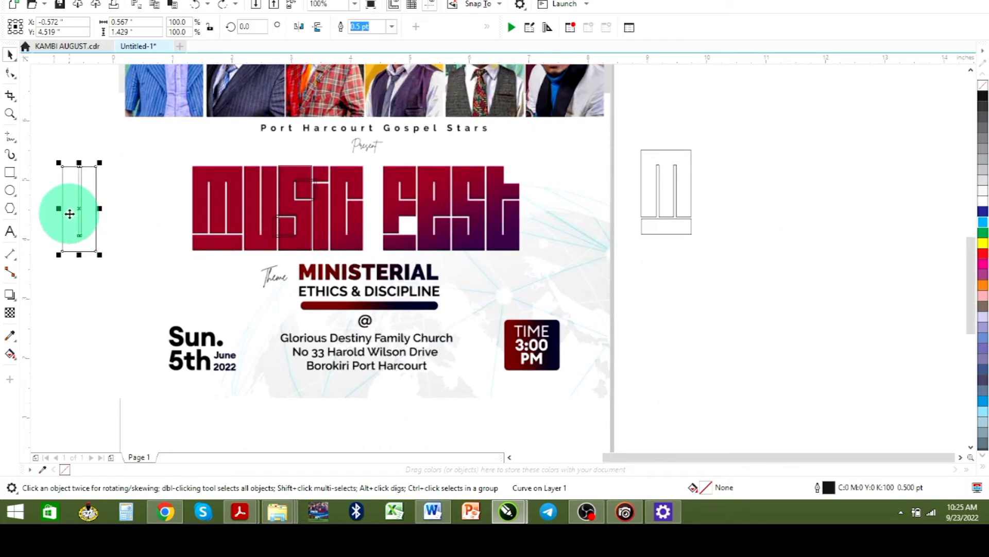
drag(79, 210, 712, 200)
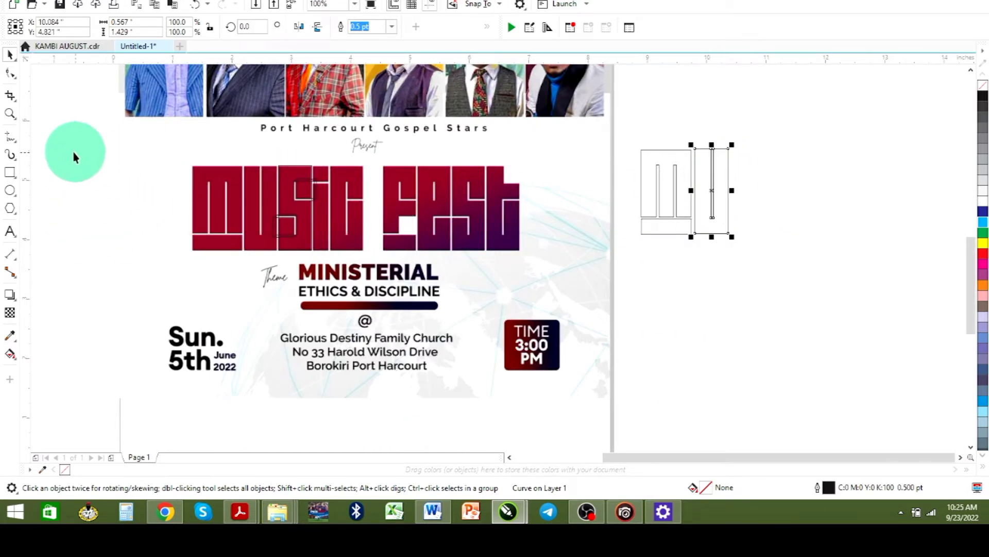
drag(60, 143, 327, 260)
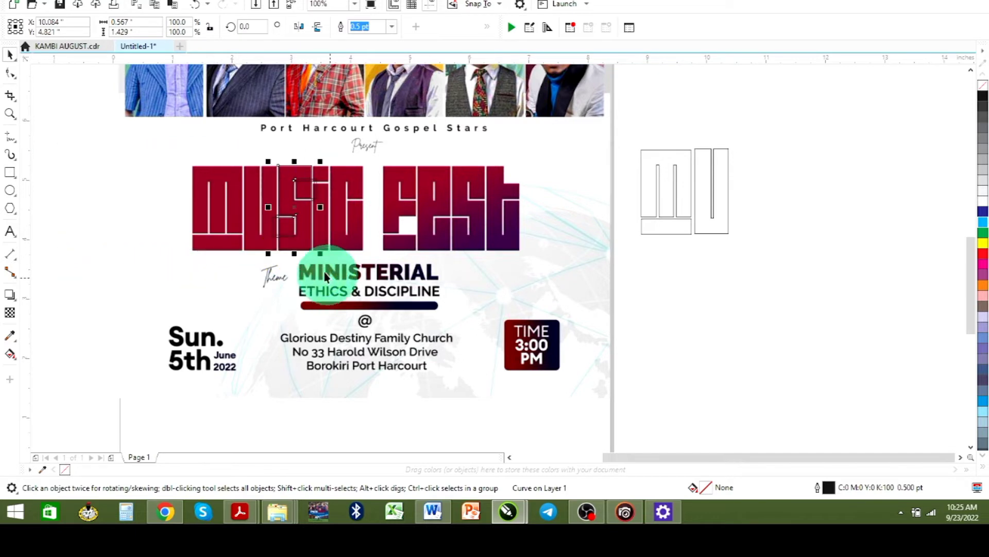
drag(300, 215, 788, 227)
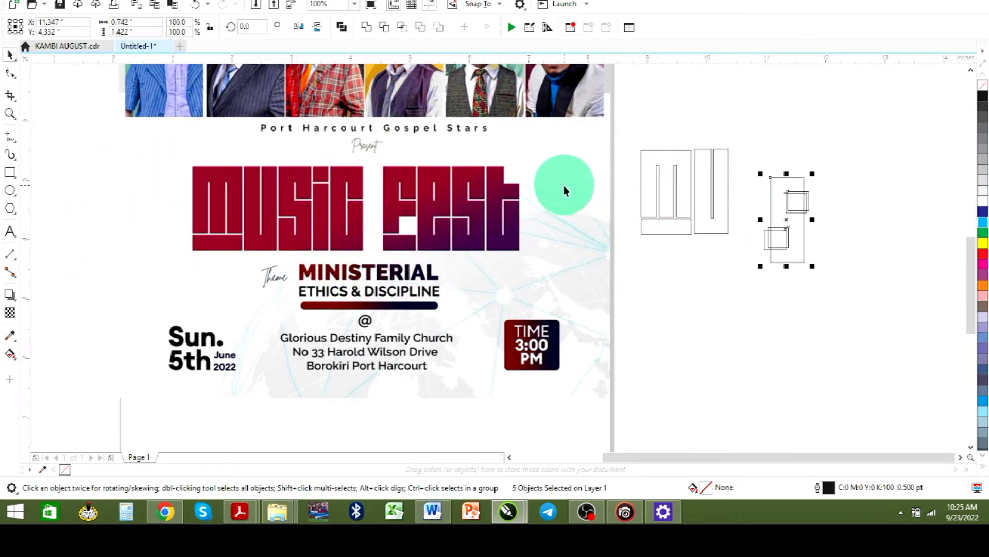
- Trim the S's two upper offset rectangles against each other and delete the full rectangle, leaving a thin L-shaped strip
click(10, 114)
drag(765, 174, 813, 278)
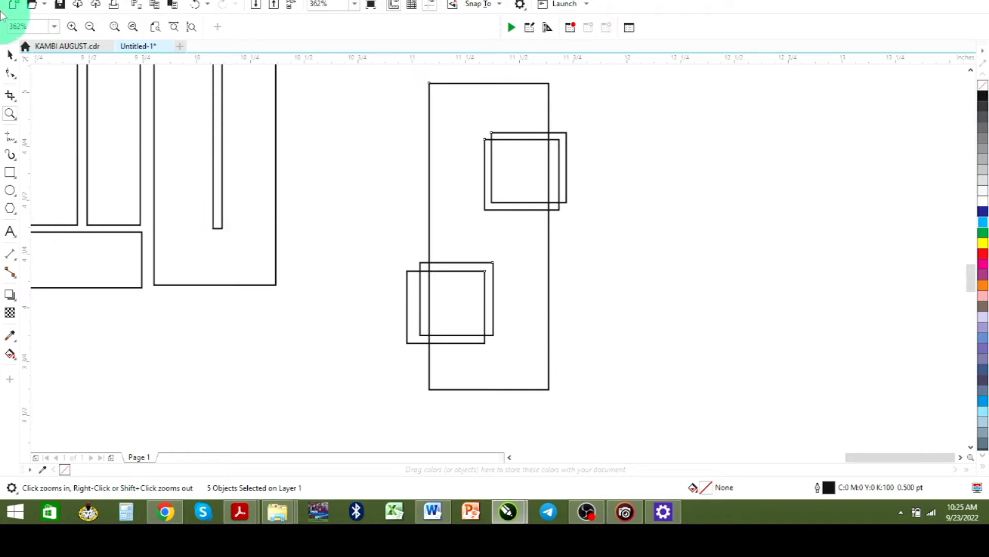
click(11, 56)
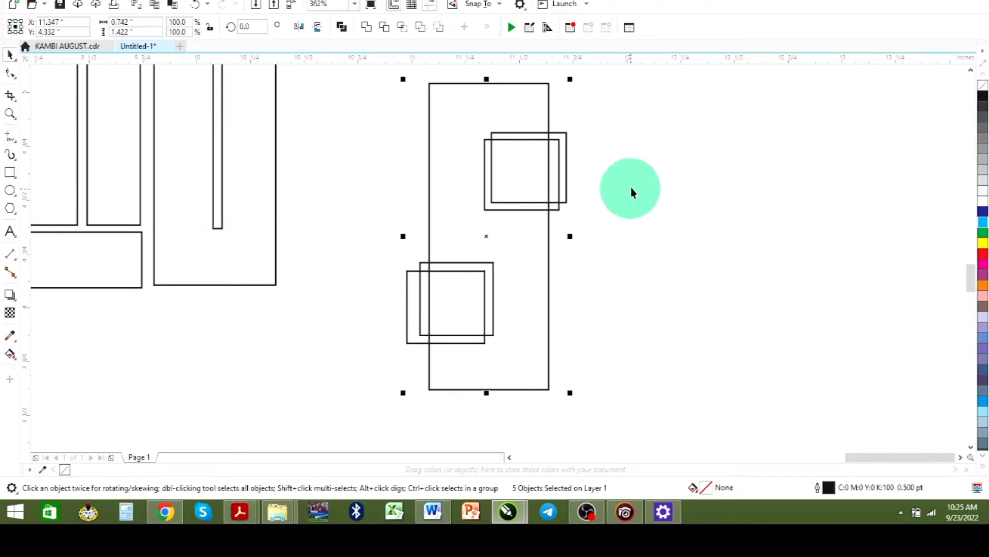
click(635, 214)
drag(631, 243, 470, 178)
drag(455, 116, 455, 116)
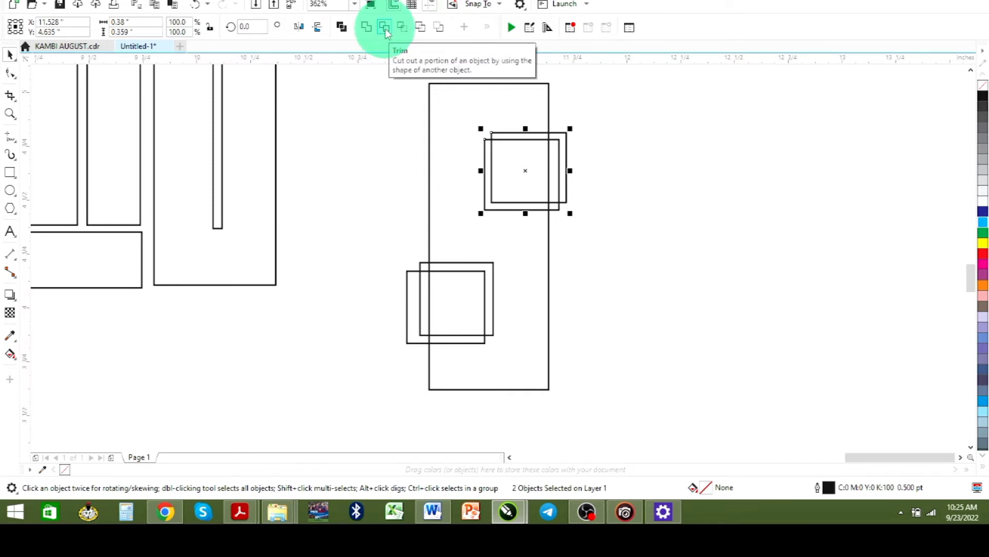
click(385, 30)
click(703, 212)
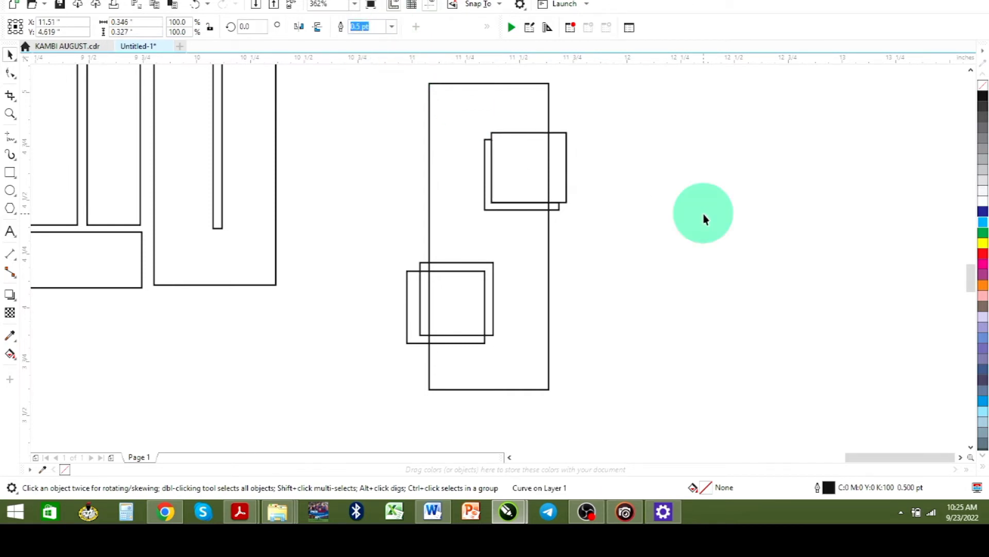
click(535, 175)
click(586, 227)
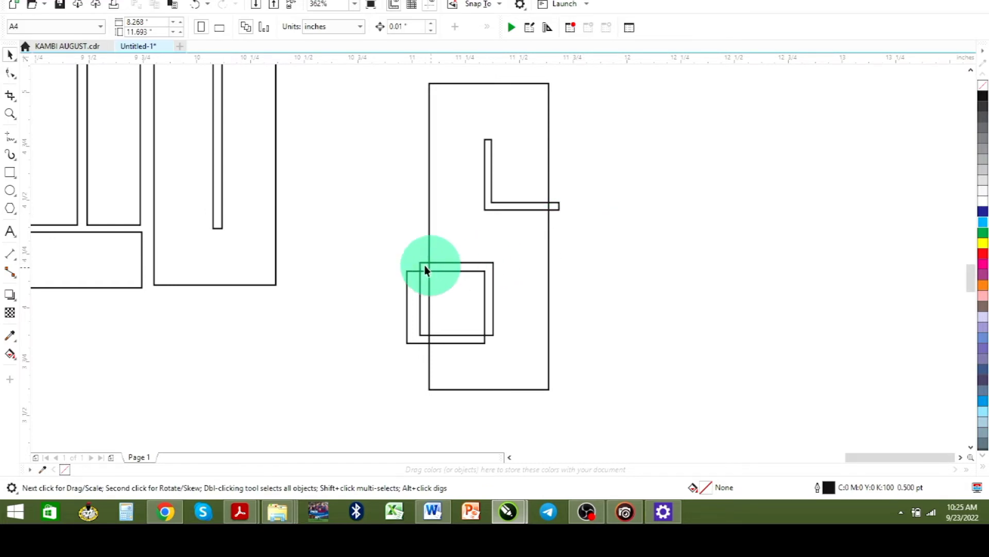
- Trim the S's two lower offset rectangles against each other and delete the full rectangle, leaving an inverted L-shaped strip
drag(396, 277, 517, 363)
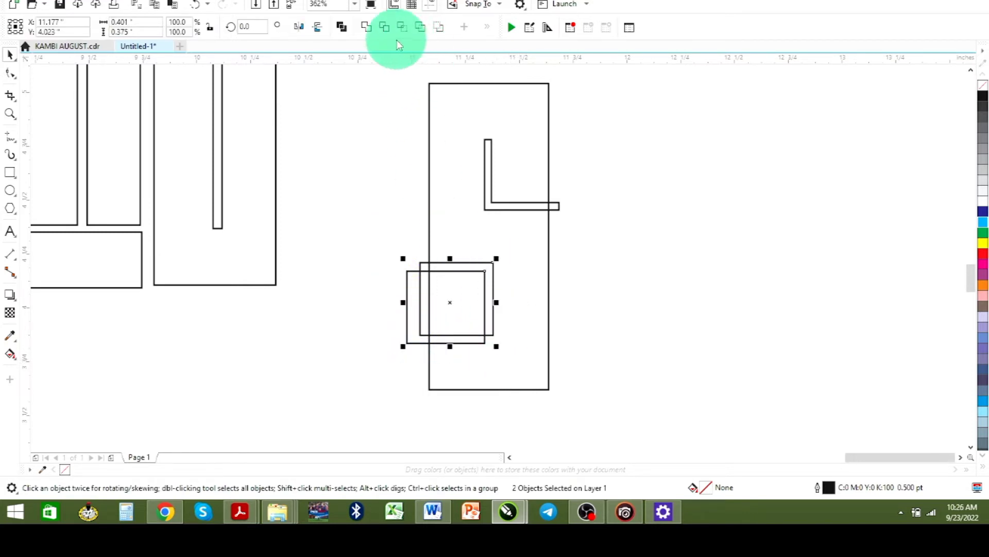
click(384, 27)
click(402, 231)
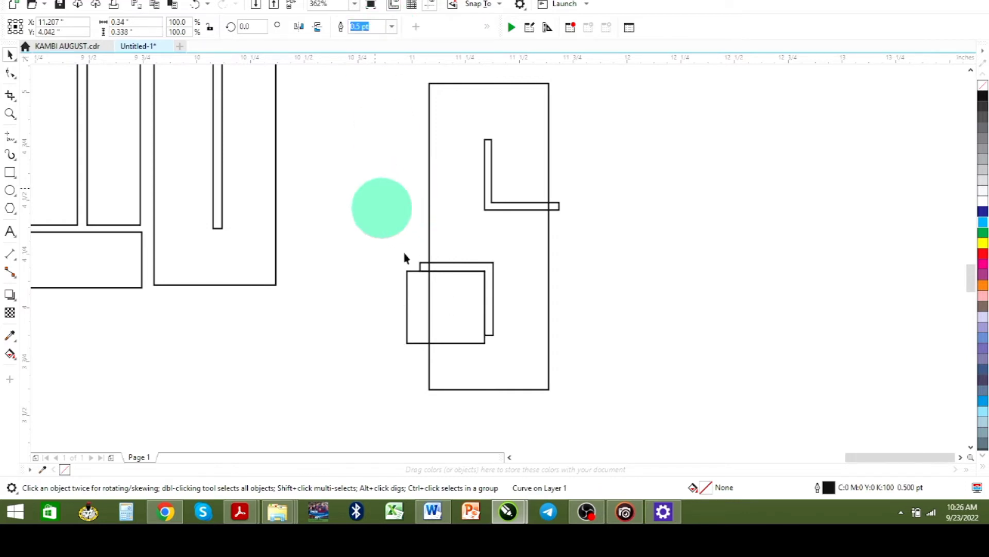
click(447, 320)
key(Delete)
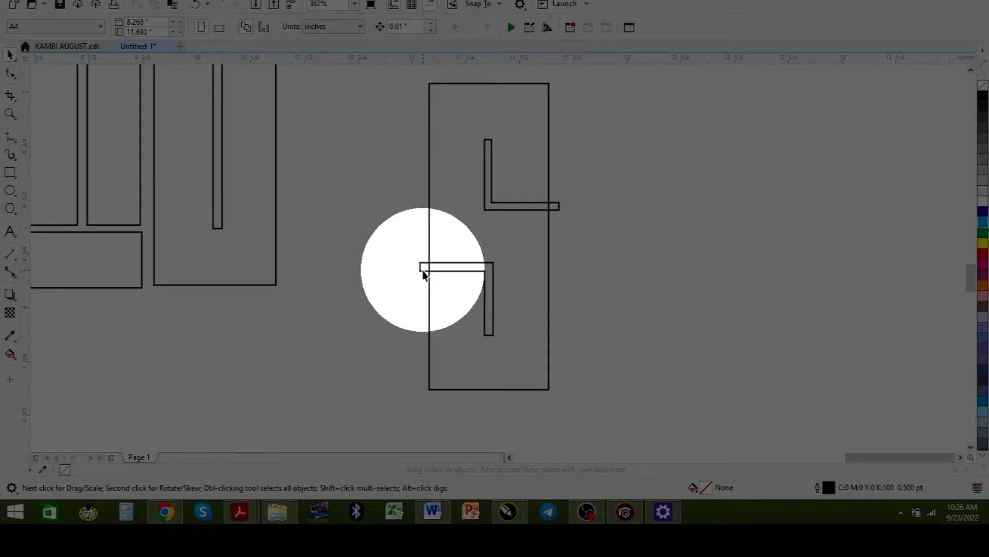
- Trim the upper L-shaped strip out of the S's outer block and delete the leftover strip
click(549, 207)
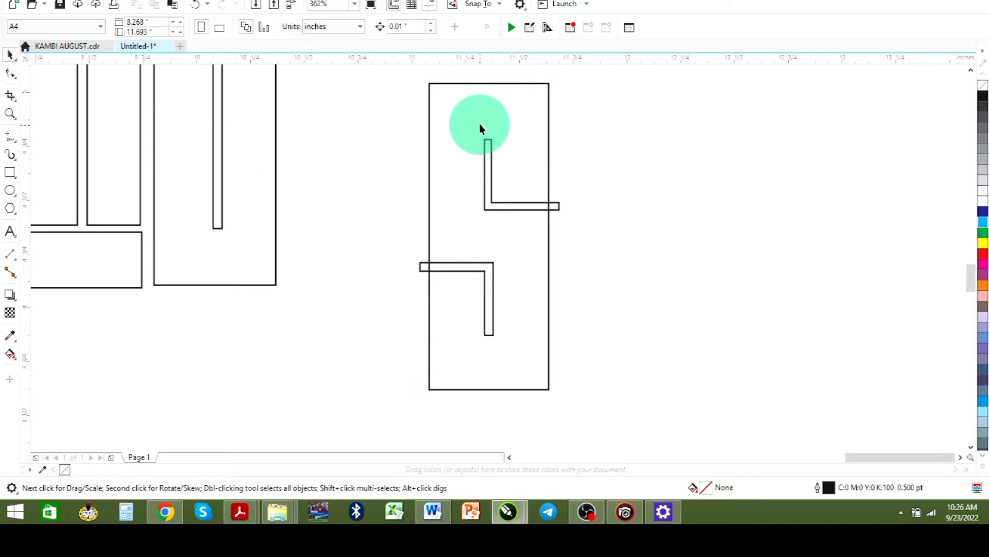
drag(407, 75, 564, 386)
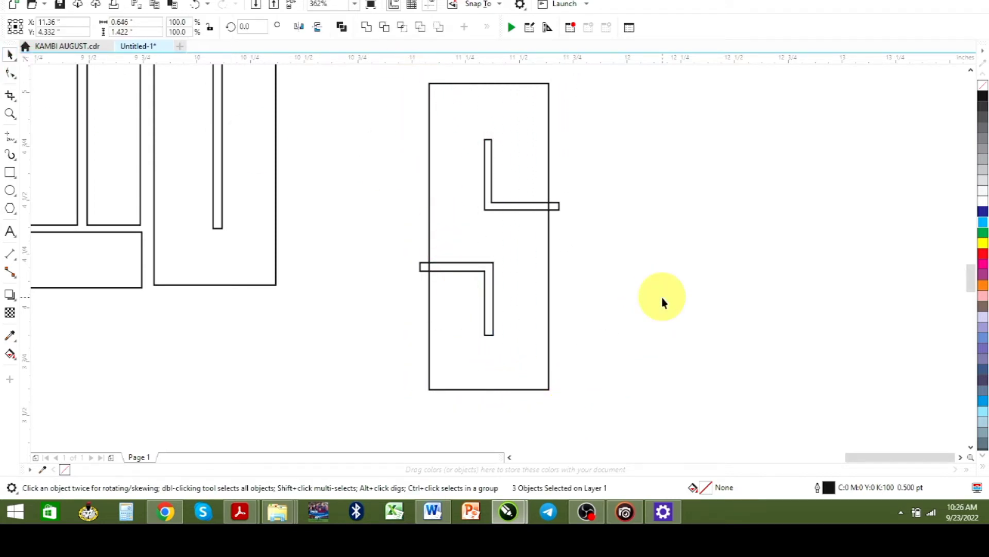
click(521, 204)
click(518, 208)
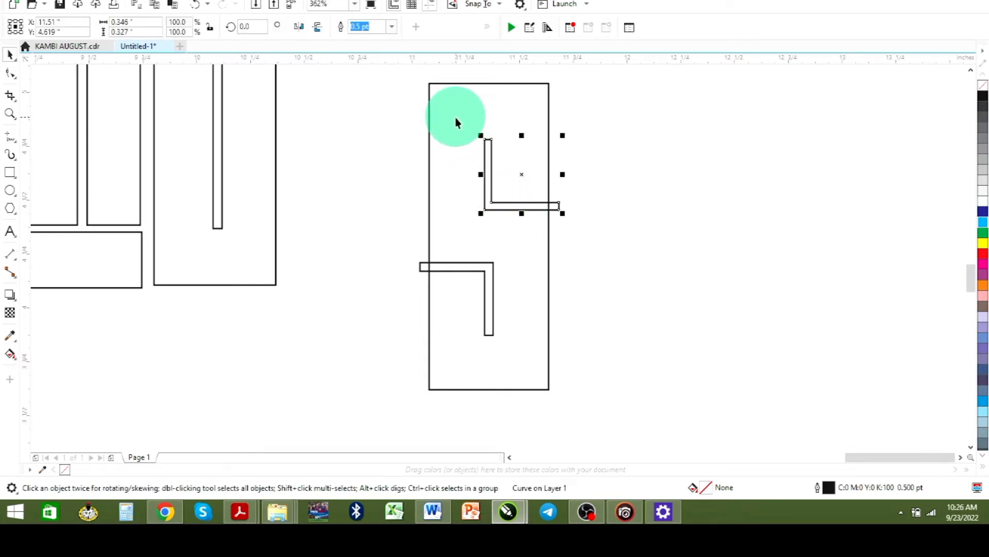
shift+click(439, 81)
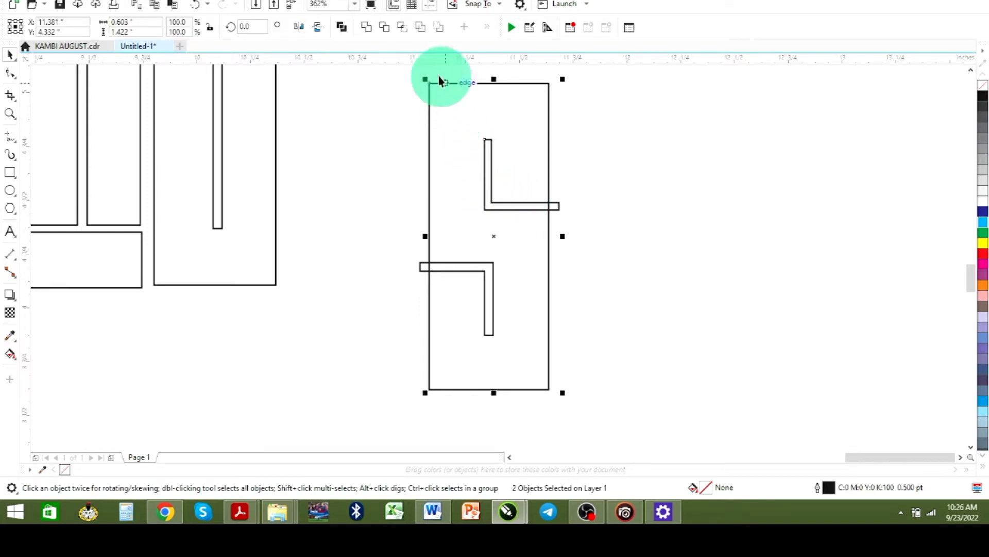
click(384, 30)
click(722, 194)
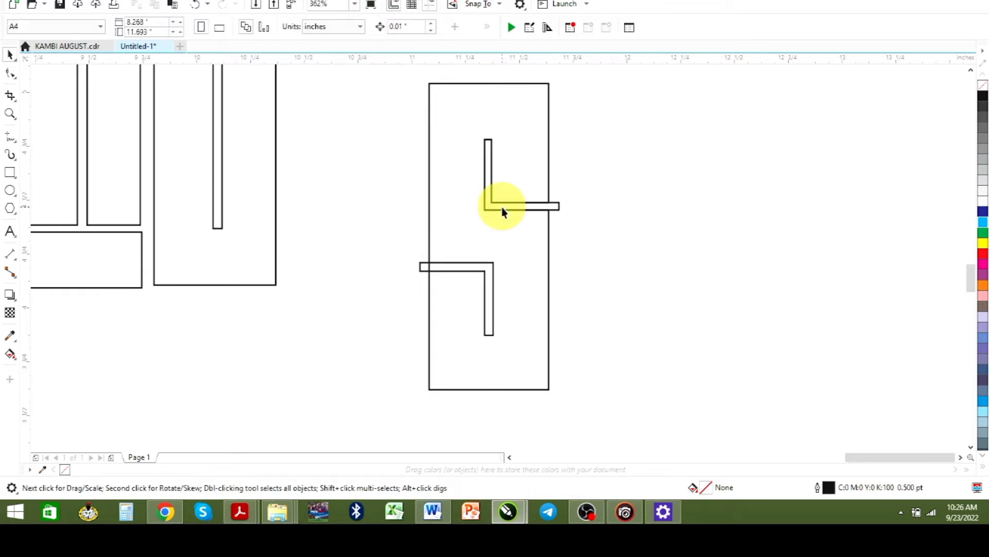
click(503, 207)
key(Delete)
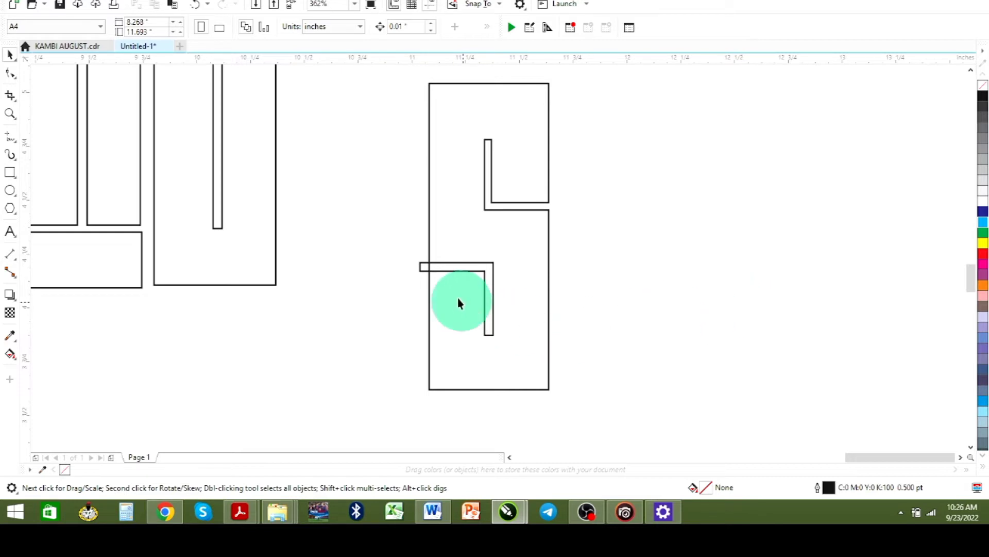
- Trim the lower L-shaped strip out of the S's outer block and delete the leftover strip
click(450, 265)
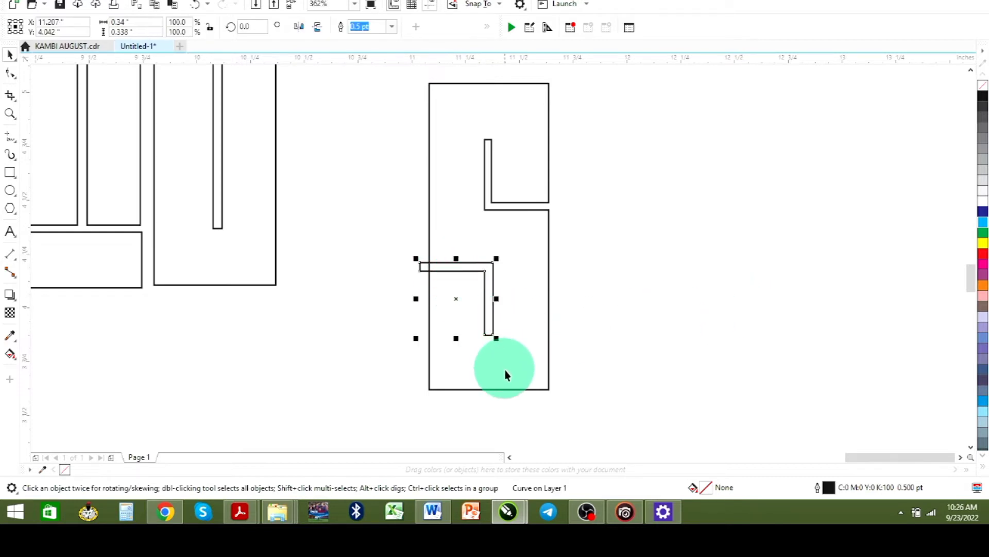
shift+click(528, 369)
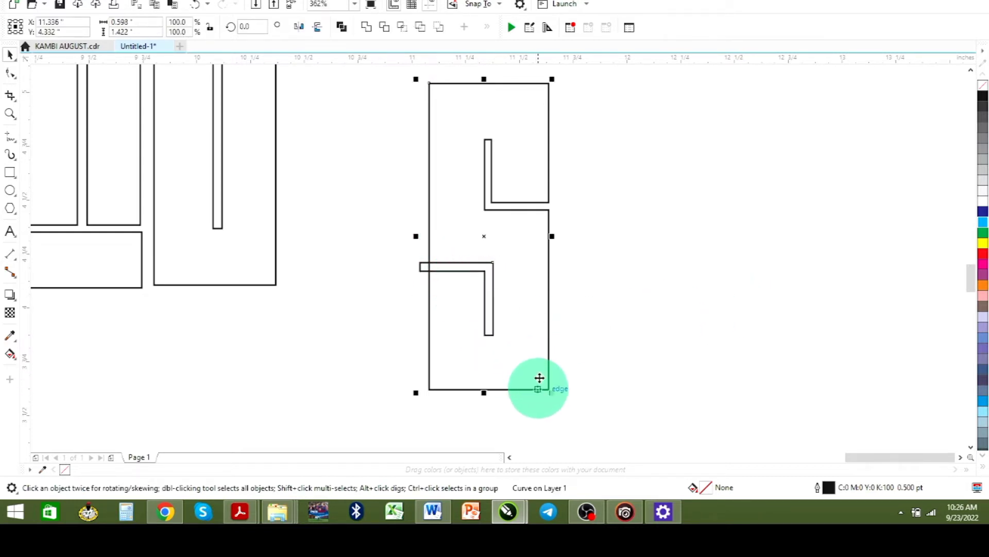
click(384, 28)
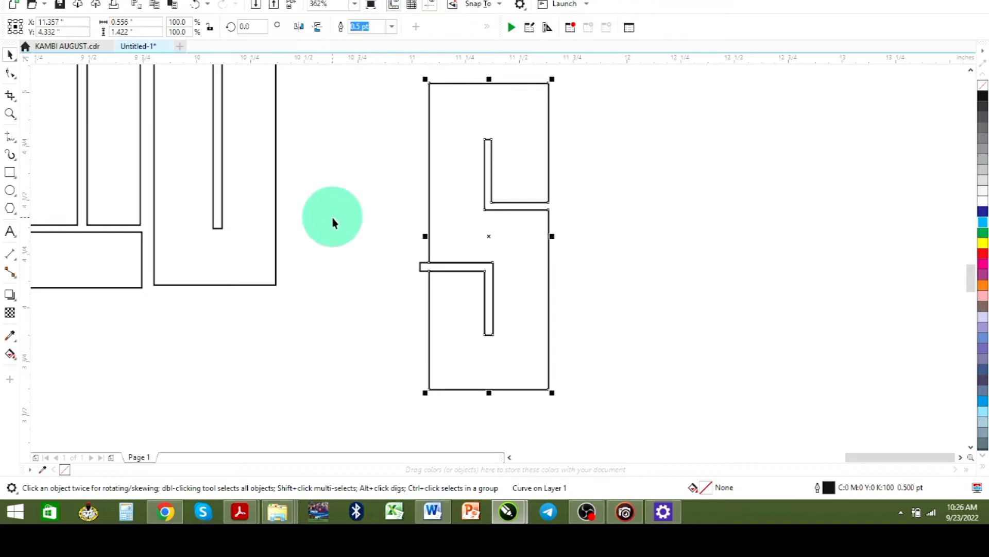
click(458, 270)
click(399, 264)
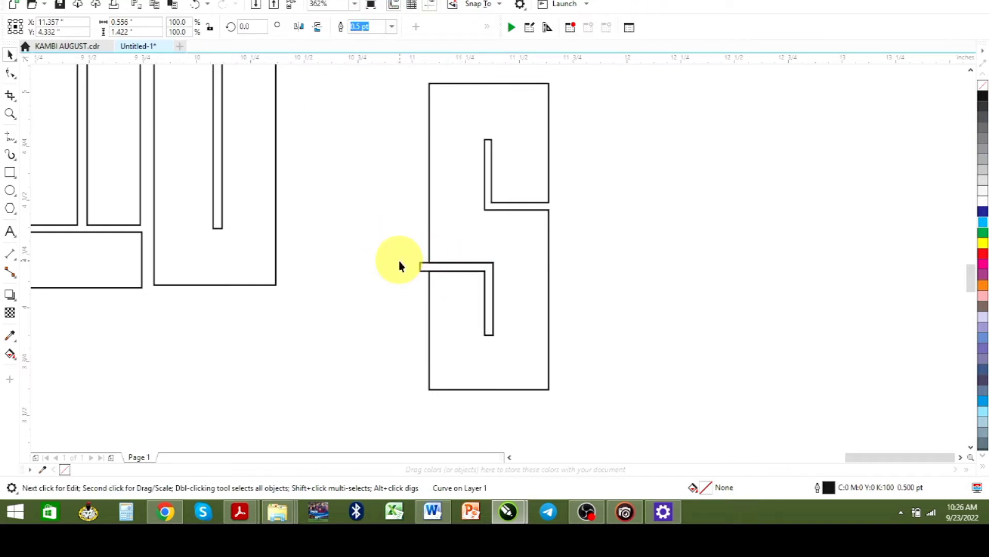
click(423, 265)
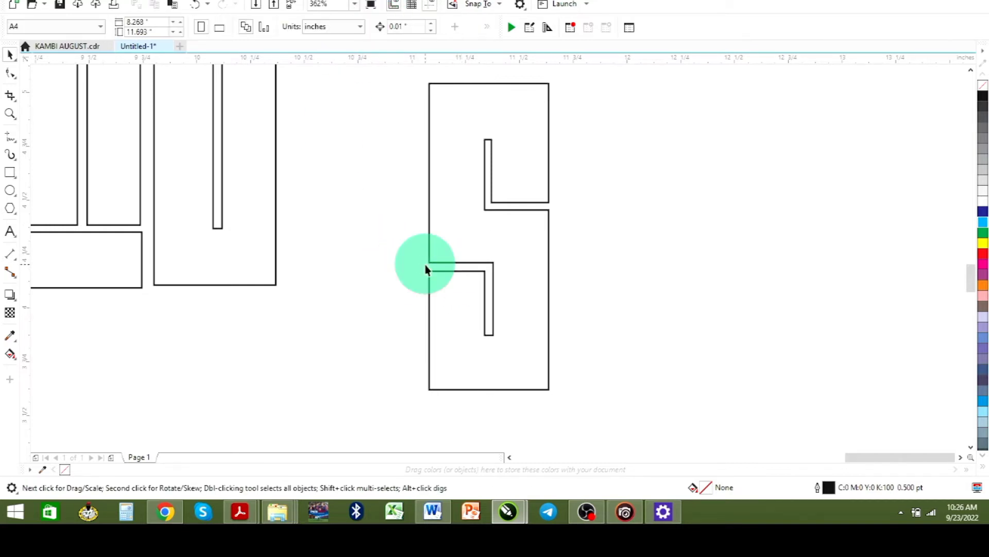
- Move the finished S directly beside the U, aligned with the M and U, in the blank area right of the page
scroll(673, 231, down, 2)
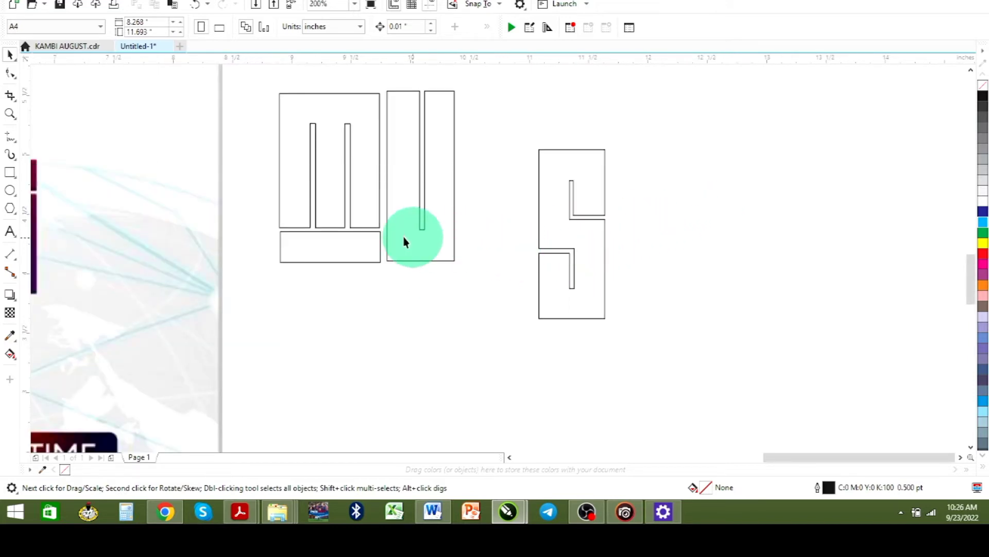
scroll(381, 334, down, 2)
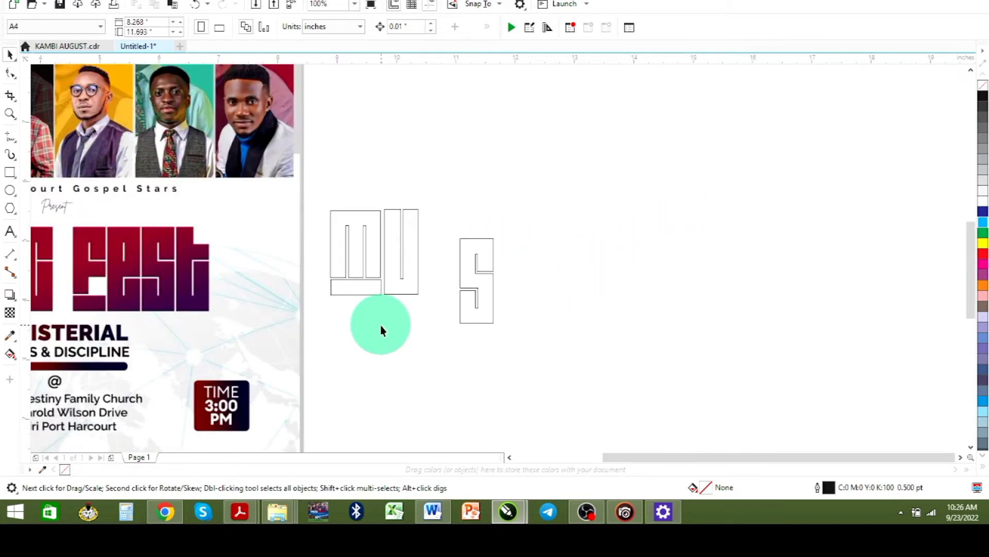
drag(371, 364, 140, 281)
drag(699, 283, 660, 252)
click(757, 214)
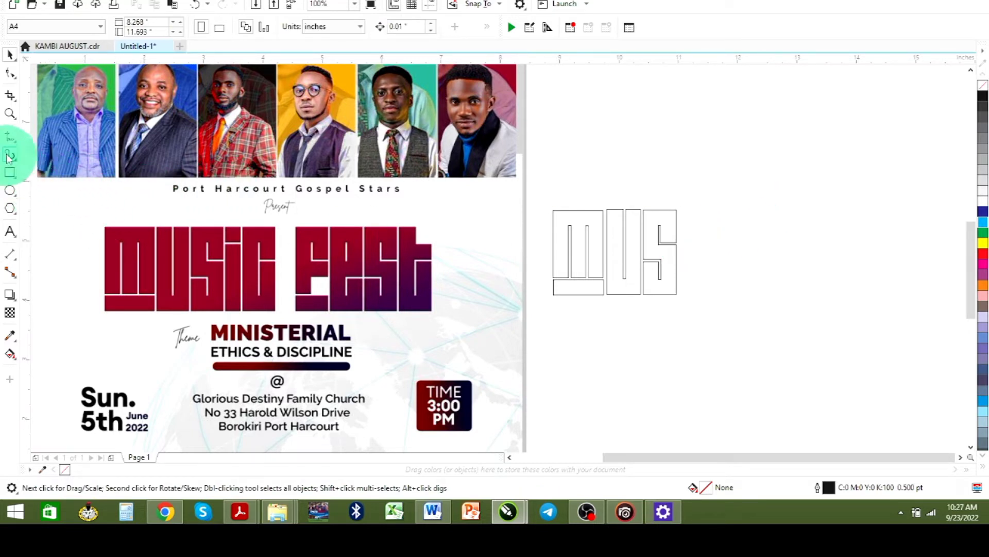
- Trace the I of MUSIC with a dot rectangle about 0.255 × 0.26 in and a stem rectangle about 0.25 × 1.116 in
click(10, 113)
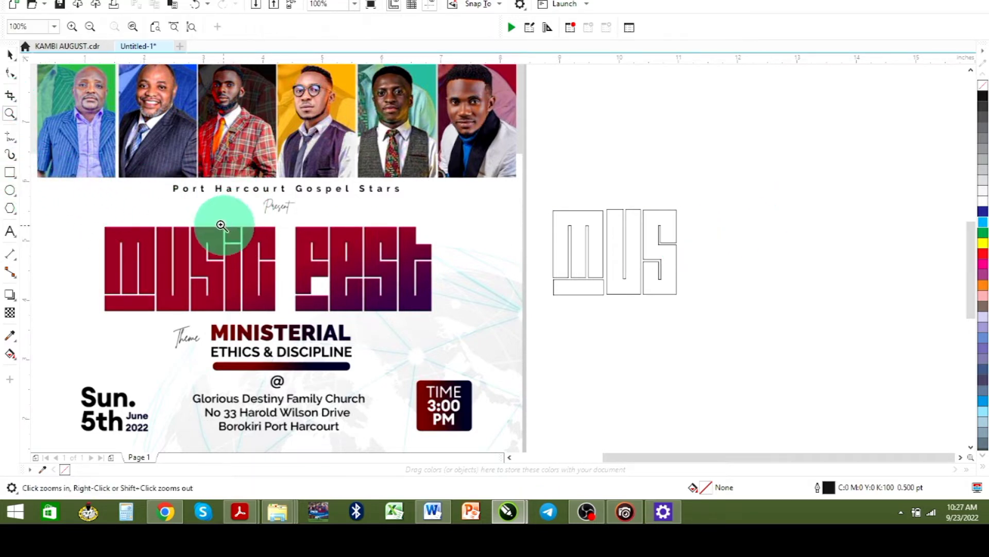
drag(214, 223, 261, 309)
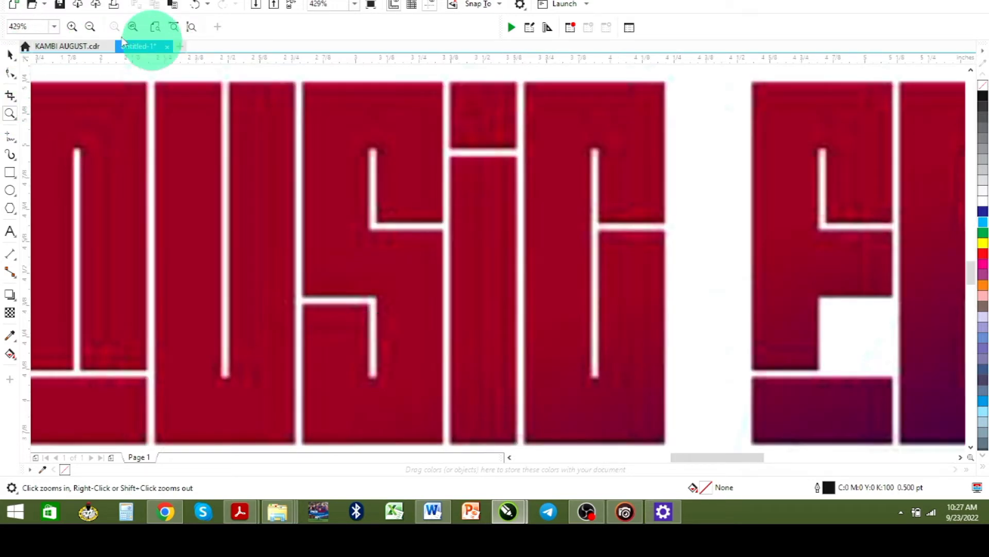
click(10, 174)
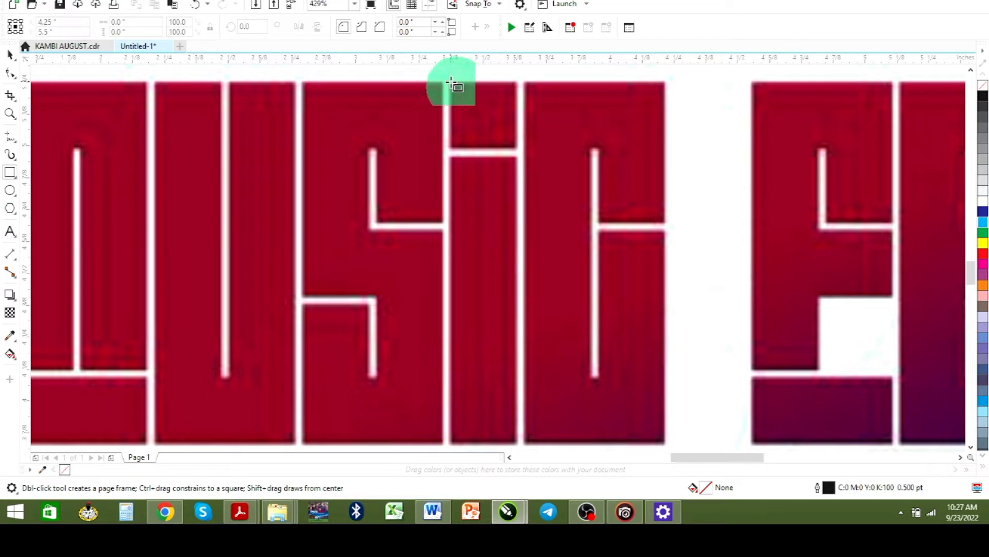
drag(451, 83, 516, 149)
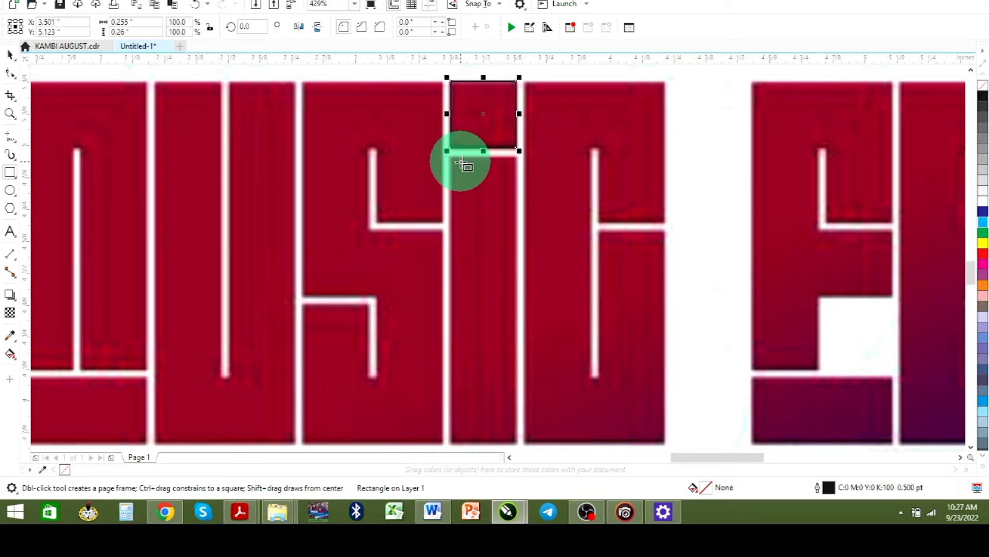
drag(454, 158, 517, 395)
- Move the I's dot and stem rectangles together directly beside the S, in line with the letters outside the page
scroll(557, 327, down, 2)
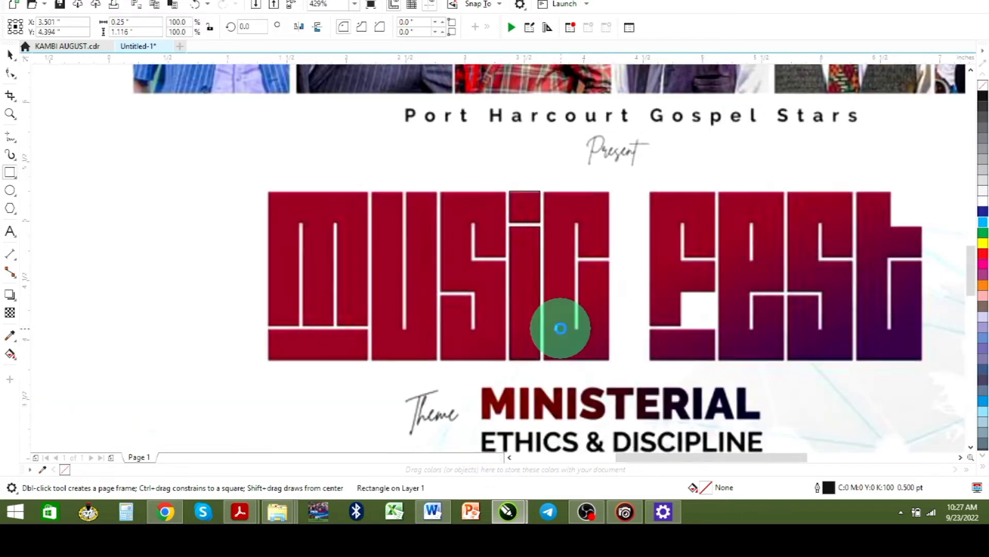
scroll(202, 190, down, 1)
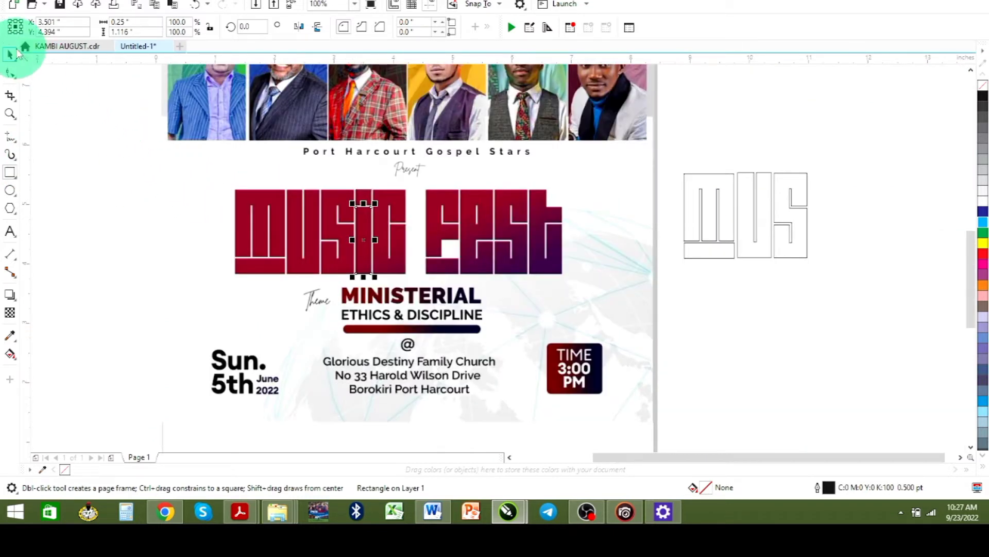
click(12, 55)
drag(112, 174, 398, 313)
drag(373, 253, 820, 224)
- Place two horizontal guidelines, one along the upper edge and one along the lower edge of the traced letters
drag(775, 60, 800, 174)
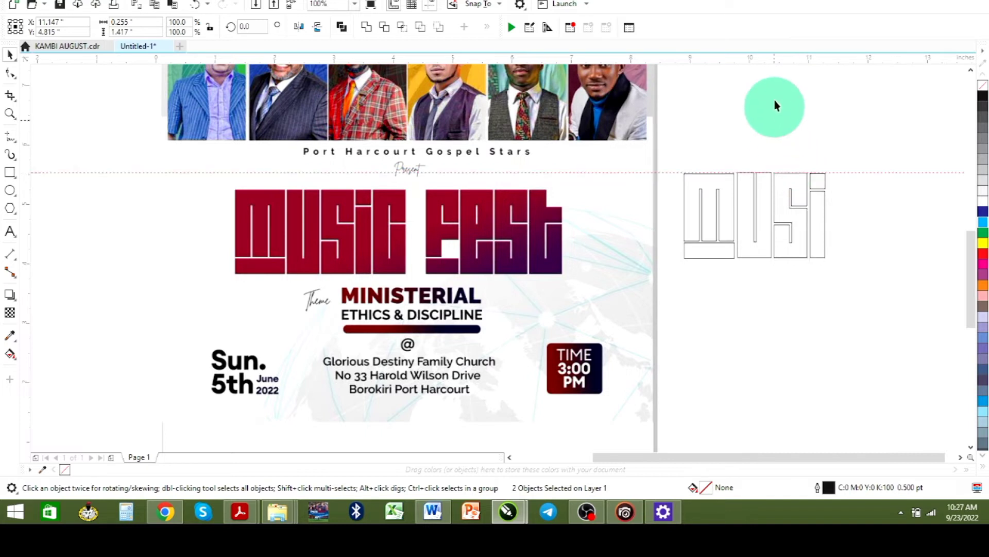
drag(790, 59, 824, 268)
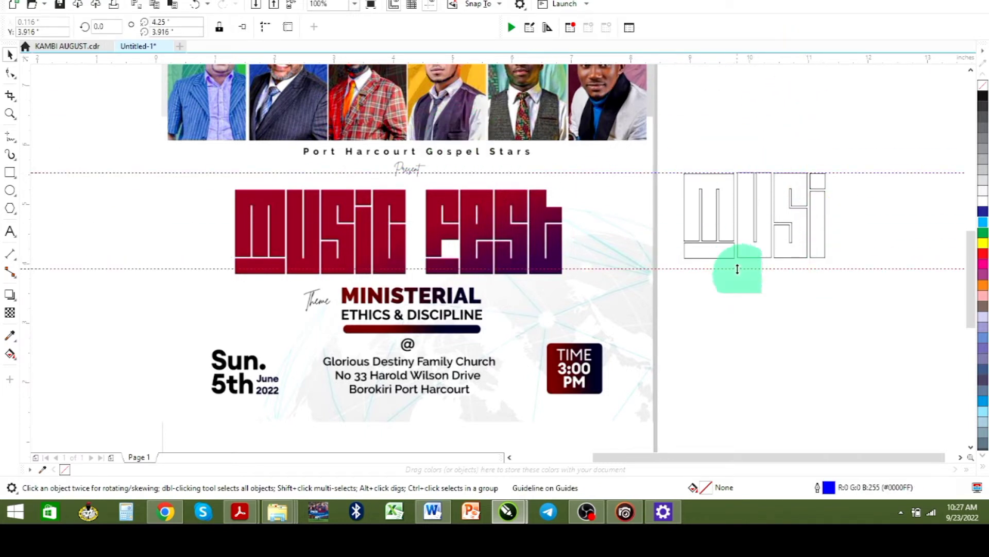
drag(737, 269, 738, 261)
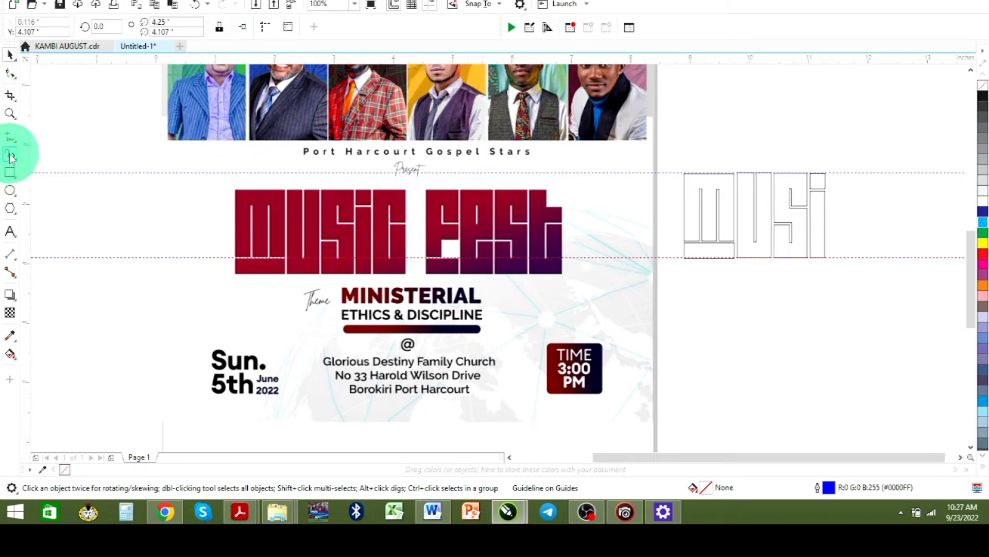
- Trace the C with an outer rectangle about 0.535 × 1.421 in, a vertical slot about 0.042 × 0.907 in and a horizontal slot about 0.302 × 0.042 in
click(10, 113)
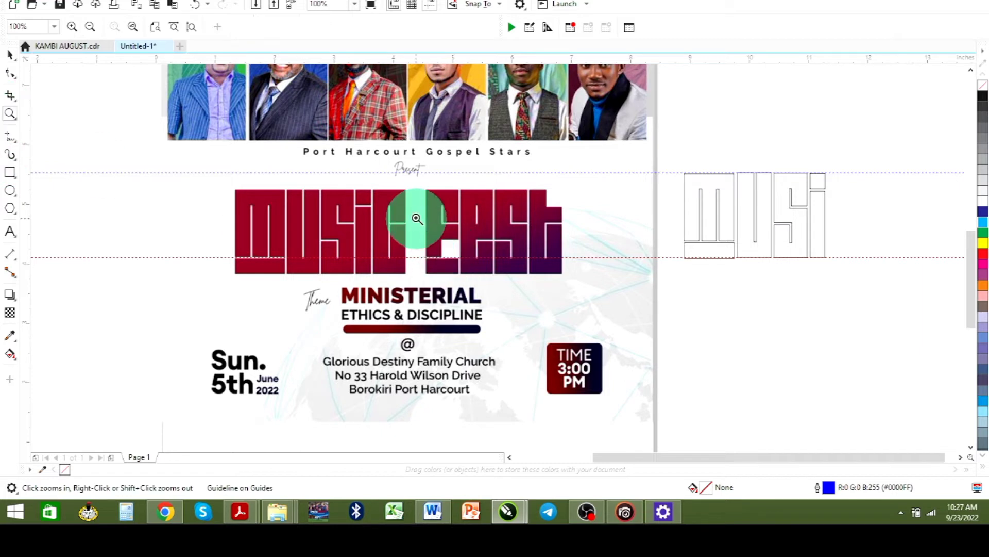
drag(360, 188, 422, 291)
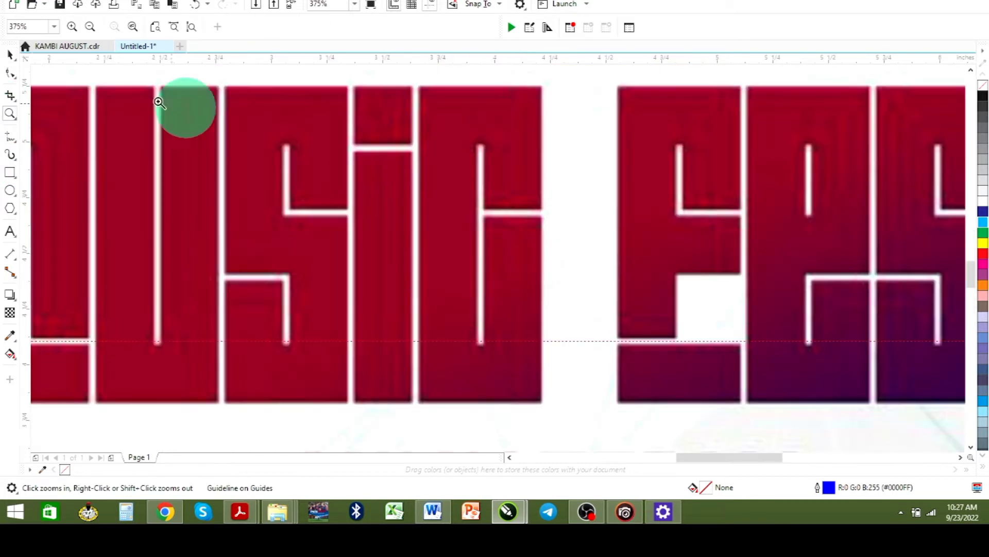
click(7, 175)
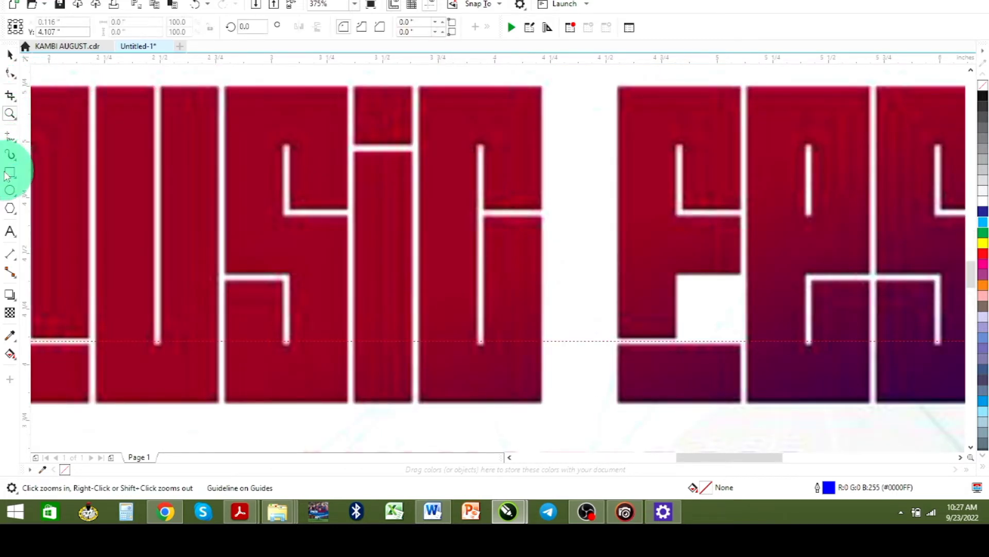
drag(419, 85, 540, 401)
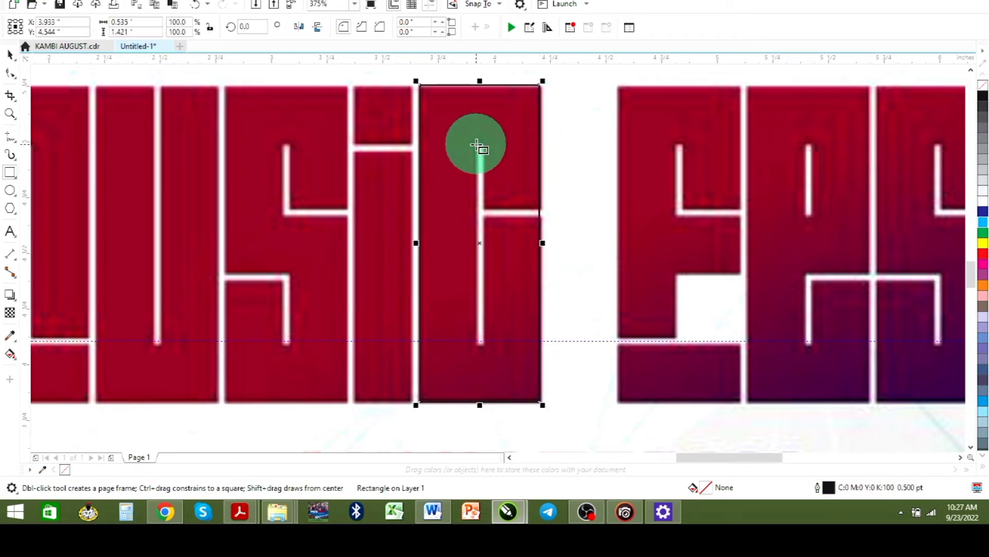
drag(476, 145, 482, 343)
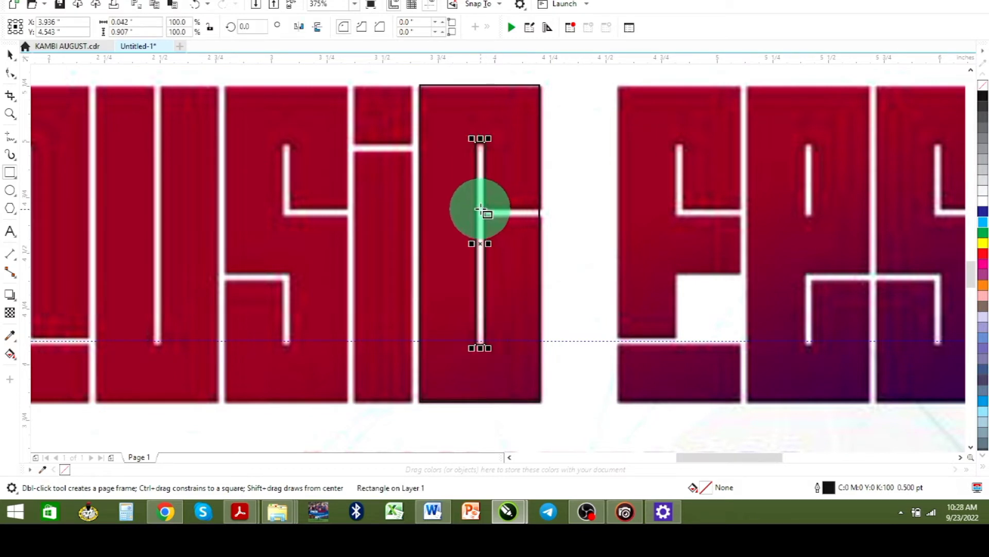
drag(480, 210, 547, 211)
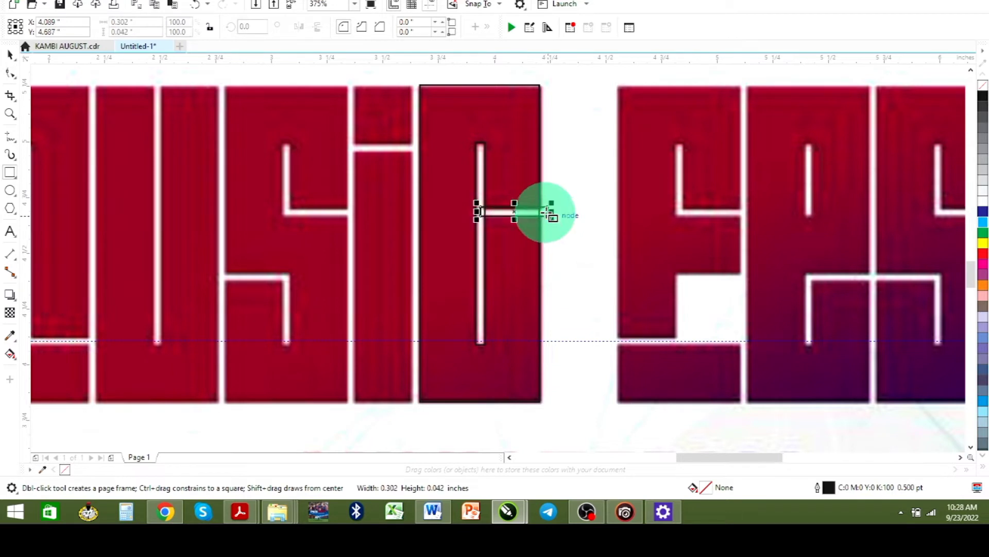
- Try to trim the C's vertical slot rectangle with the horizontal slot rectangle, and undo the attempt
click(11, 114)
drag(460, 136, 557, 347)
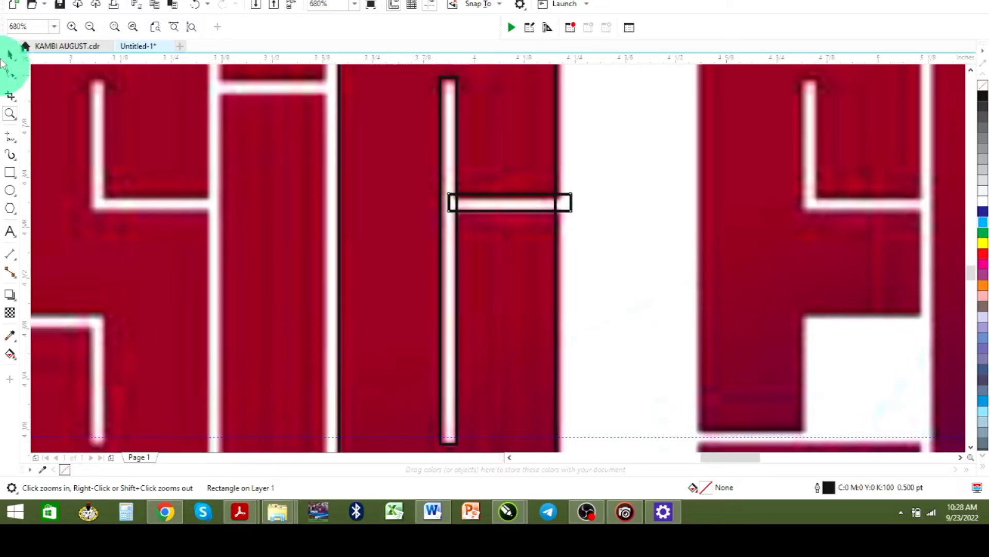
click(10, 54)
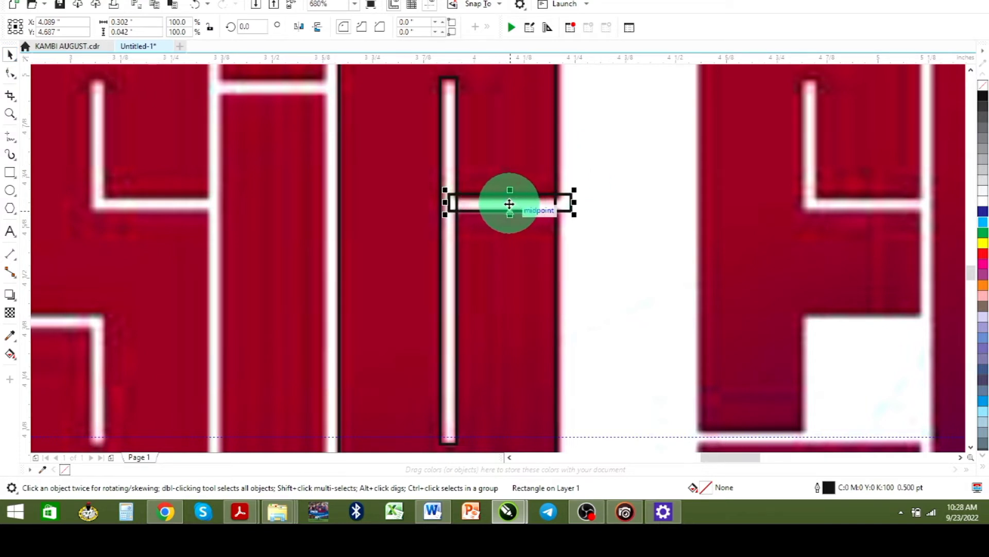
shift+click(453, 156)
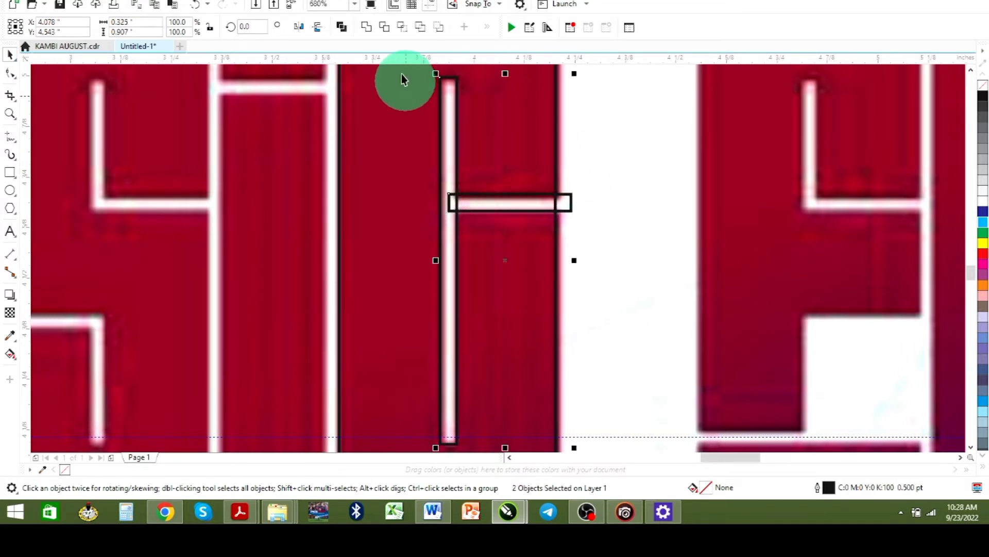
click(385, 28)
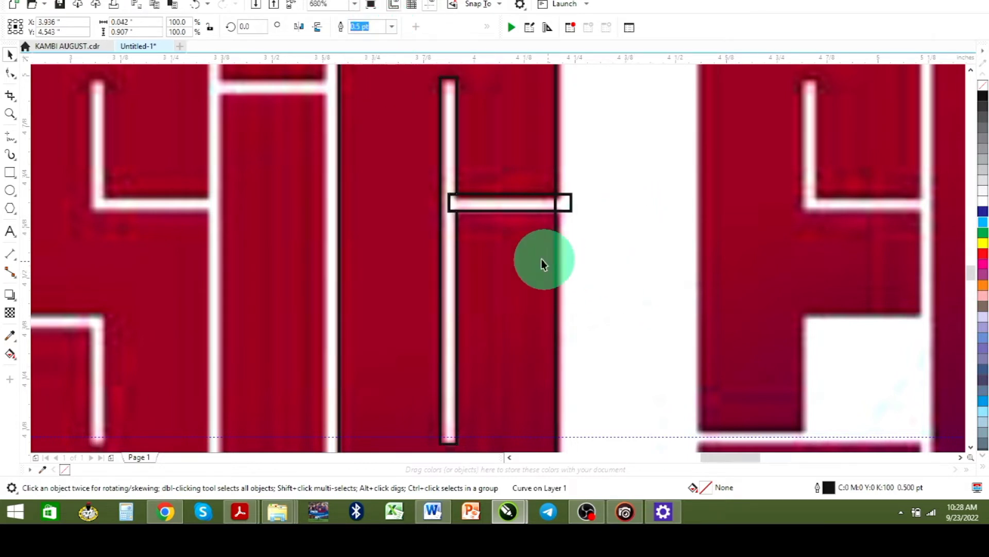
click(491, 219)
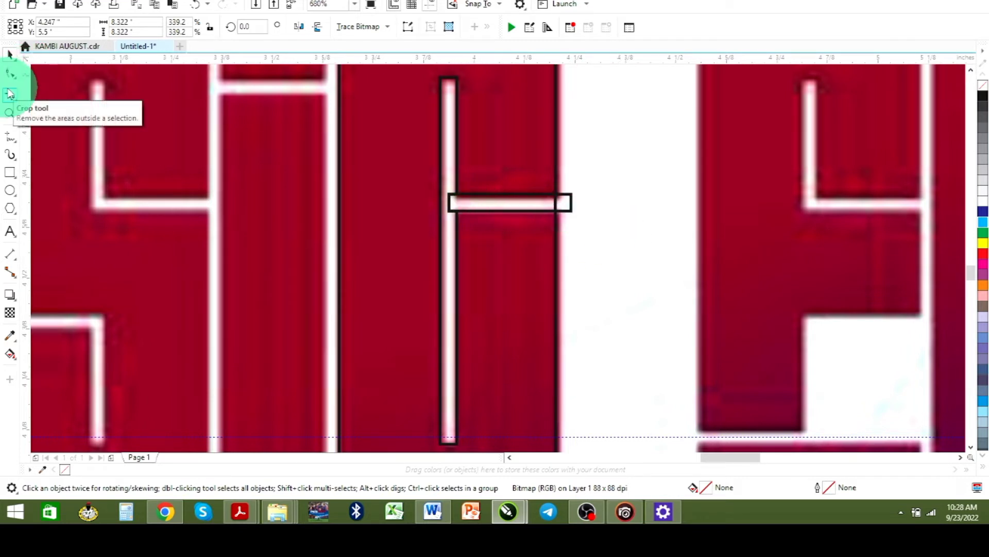
key(ctrl+z)
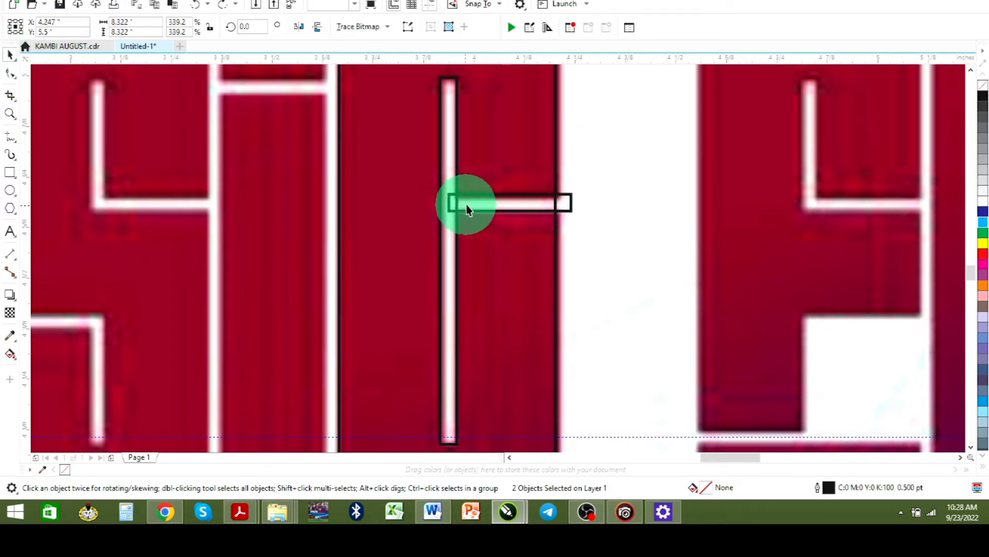
- Weld the C's horizontal and vertical slot rectangles into one shape
click(473, 204)
shift+click(450, 148)
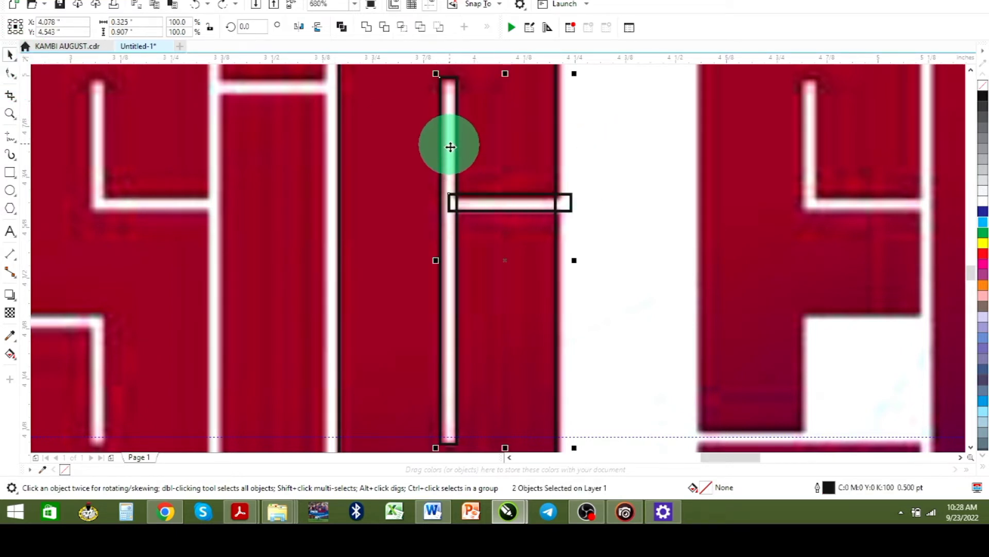
click(367, 27)
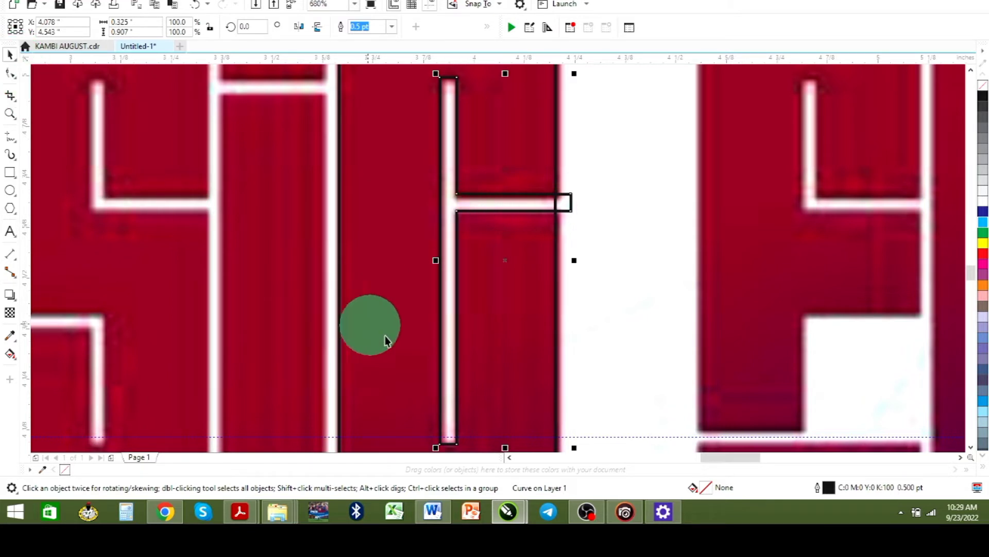
- Trim the welded slot shape out of the C's outer block and delete the leftover slot shape
scroll(462, 329, down, 4)
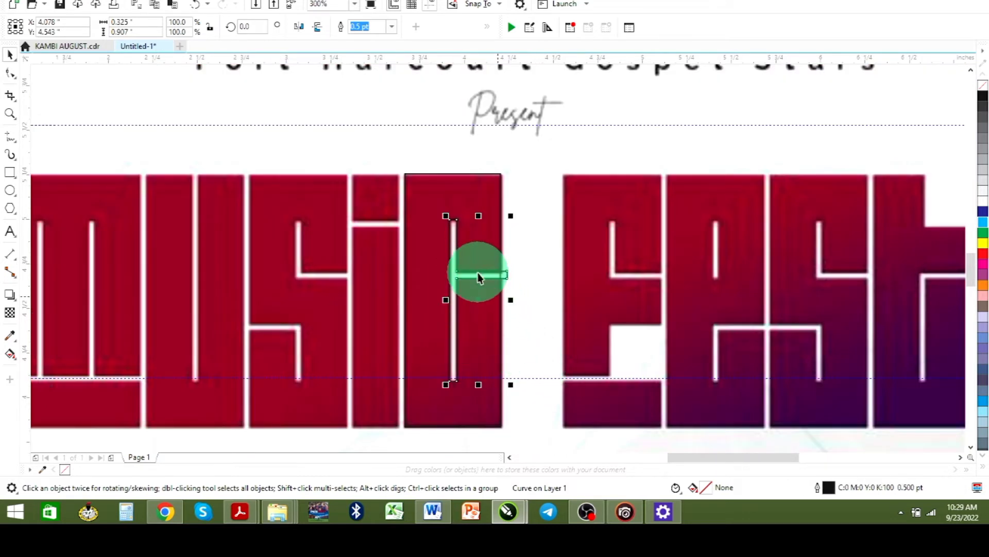
shift+click(424, 203)
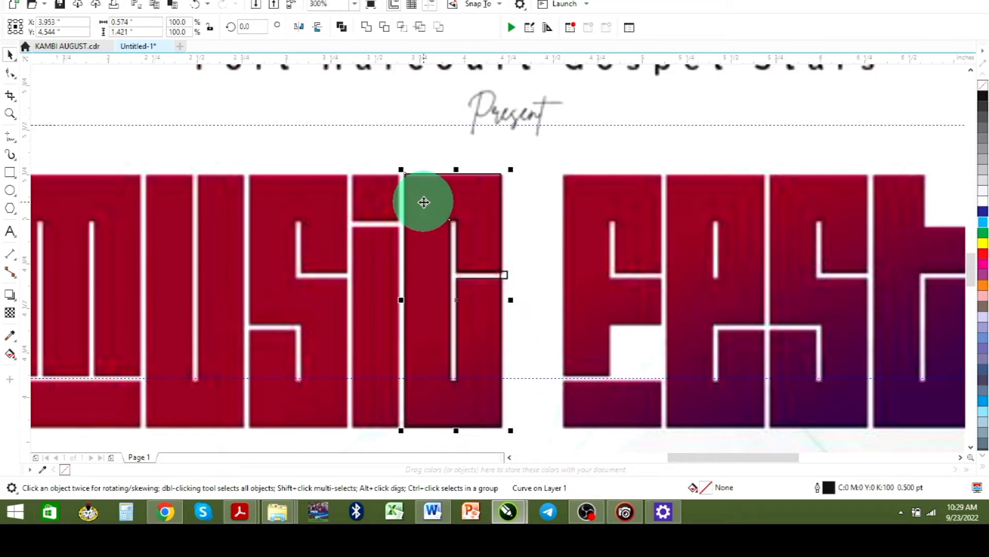
click(385, 32)
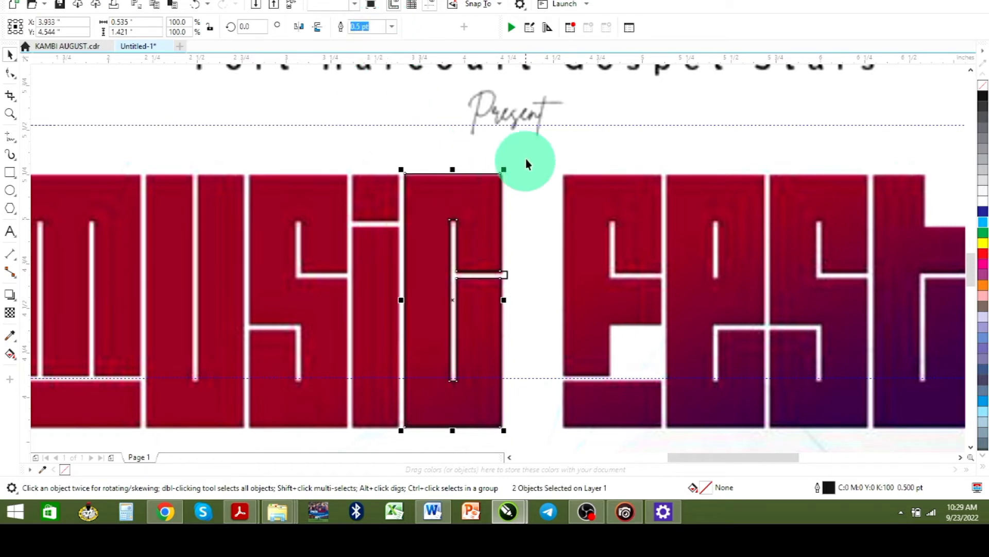
click(473, 275)
click(473, 275)
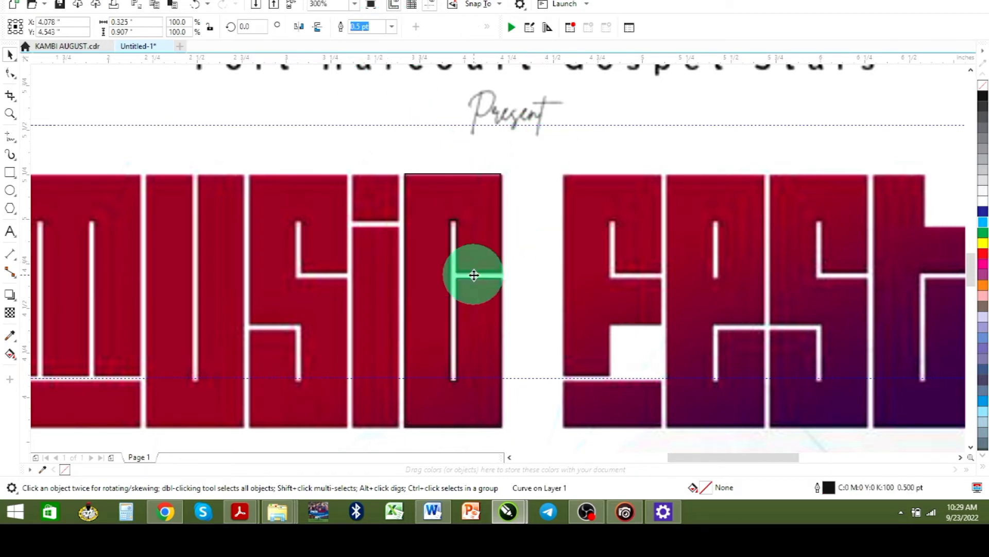
key(Escape)
- Move the finished C directly beside the I, between the guidelines in the blank area outside the page
drag(474, 235, 943, 235)
scroll(530, 232, down, 2)
mouse_move(819, 250)
mouse_down()
mouse_move(835, 272)
mouse_move(888, 258)
mouse_move(985, 264)
mouse_move(879, 265)
mouse_up()
scroll(834, 272, down, 2)
click(867, 169)
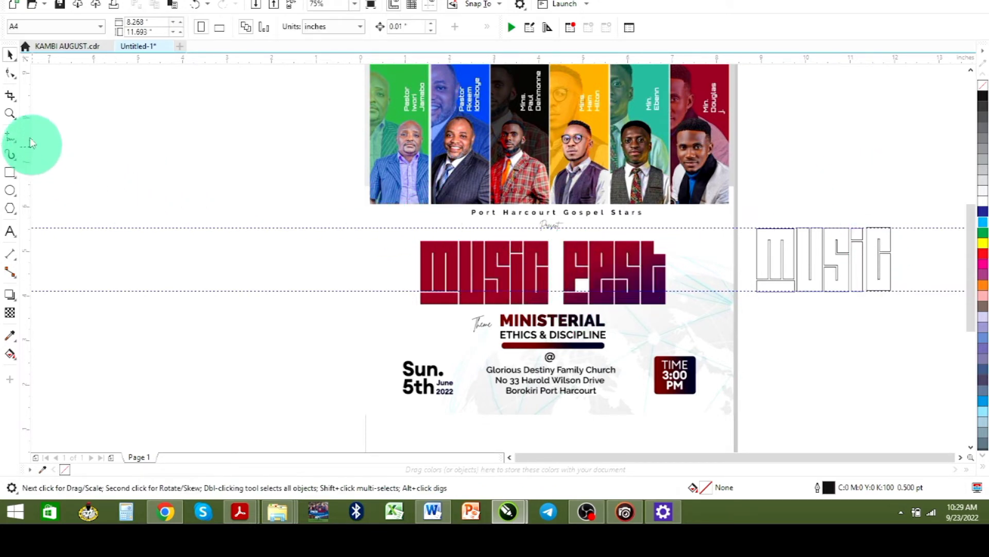
- Draw a rectangle about 0.548 × 1.13 in over the upper part of the F in FEST, ending above its separate base bar
click(10, 113)
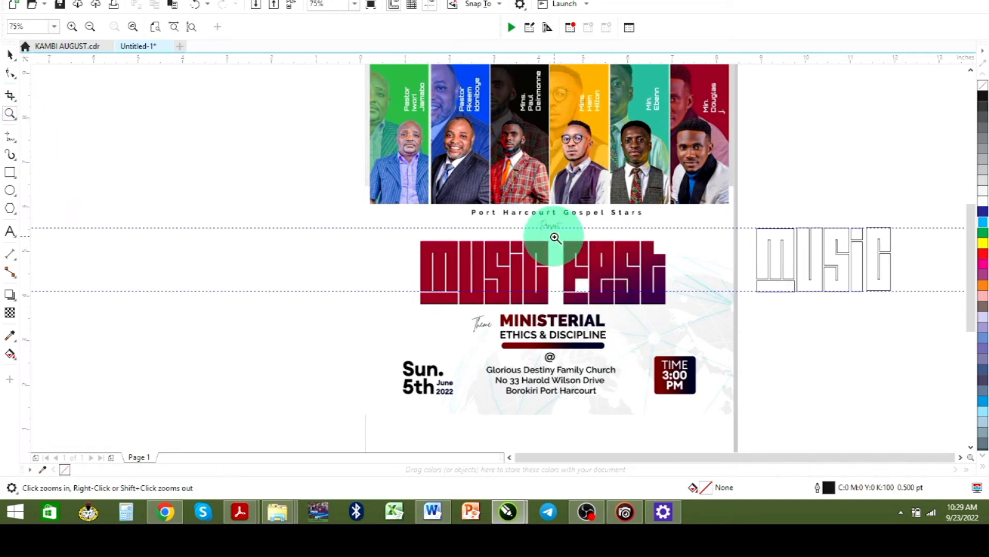
drag(555, 237, 681, 314)
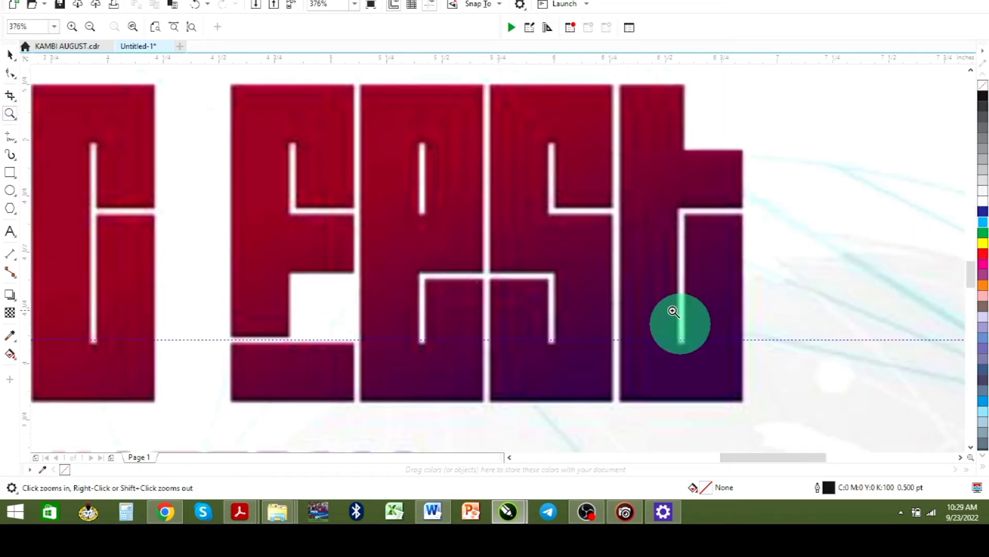
click(10, 175)
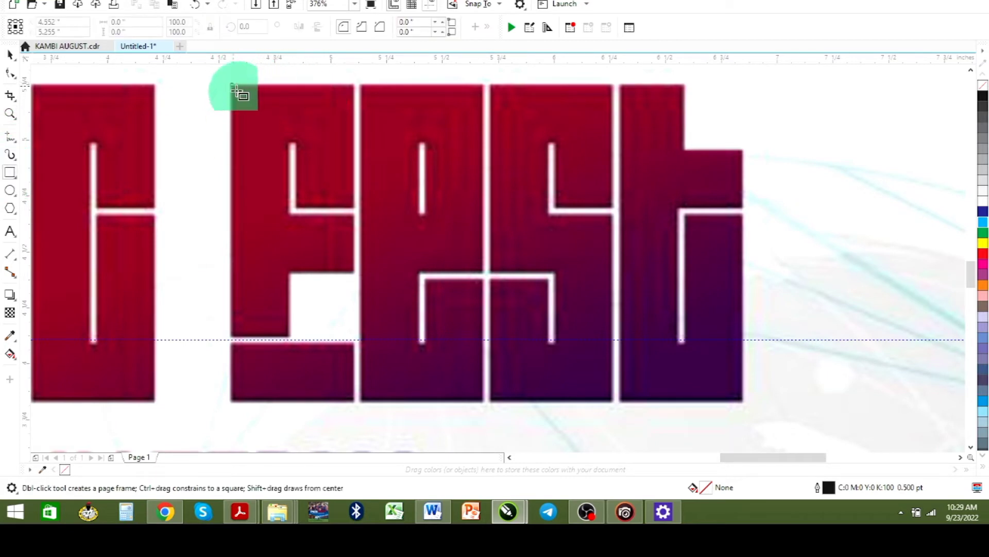
drag(232, 85, 355, 336)
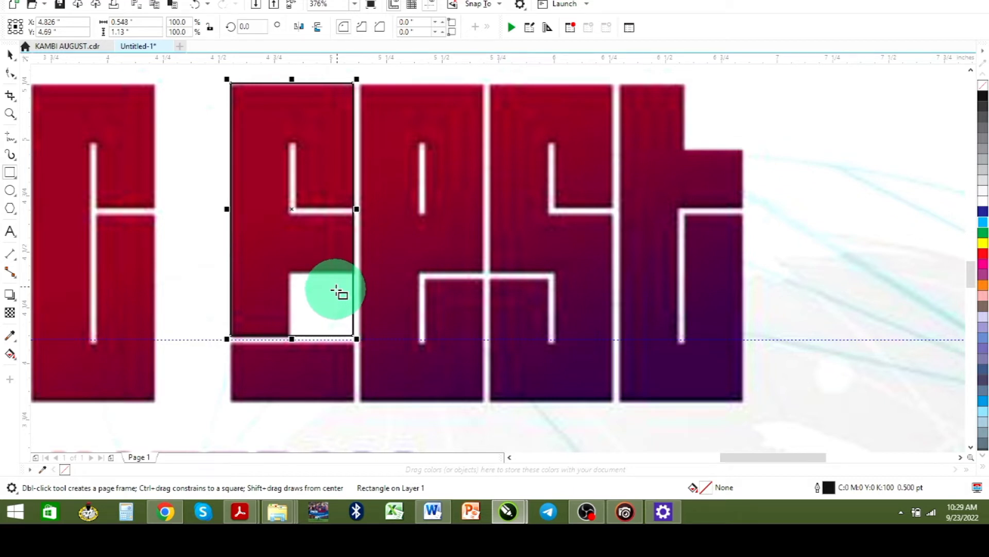
- Convert the F rectangle to curves, add nodes on its base and right side, and pull the lower-right corner inward to form the F's notch
key(ctrl+q)
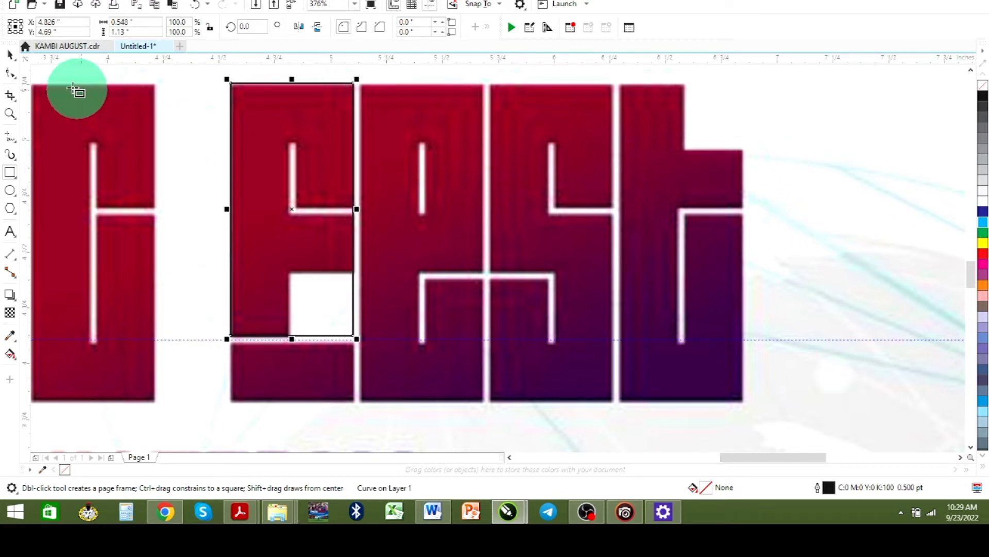
click(10, 74)
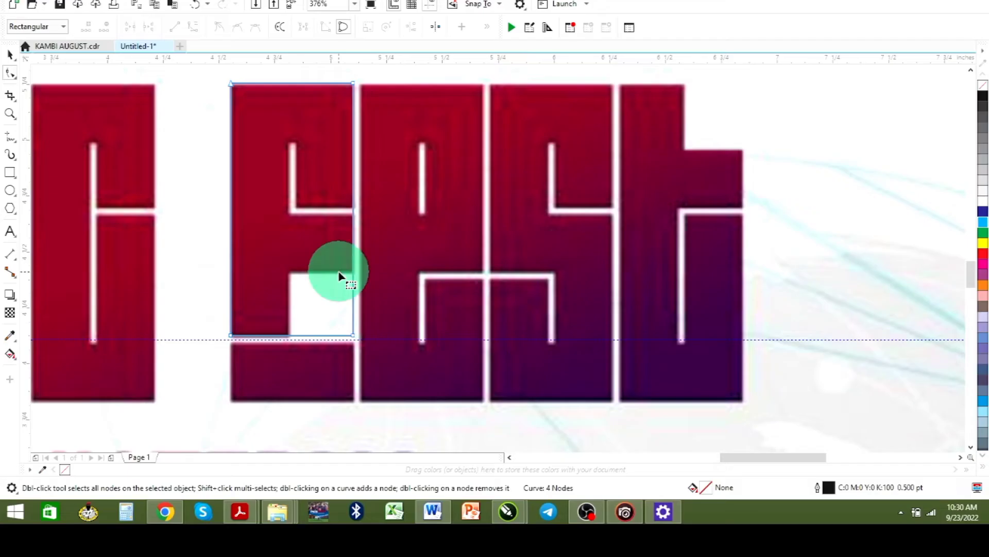
double_click(287, 336)
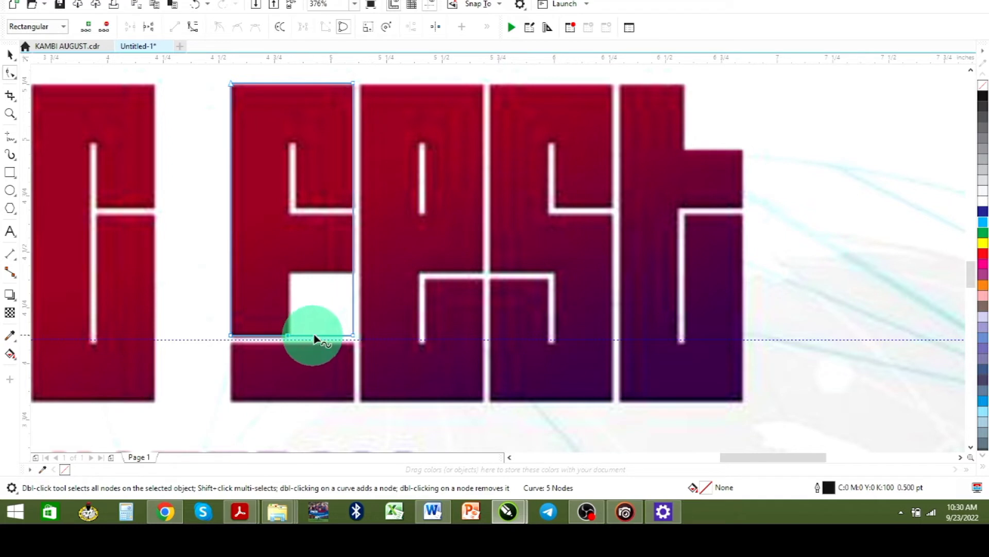
double_click(353, 269)
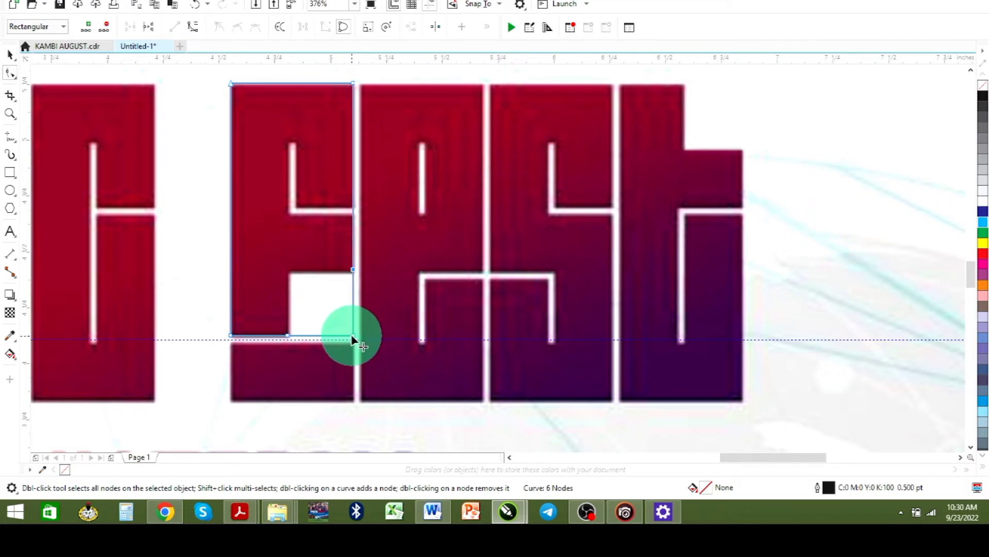
drag(353, 337, 291, 278)
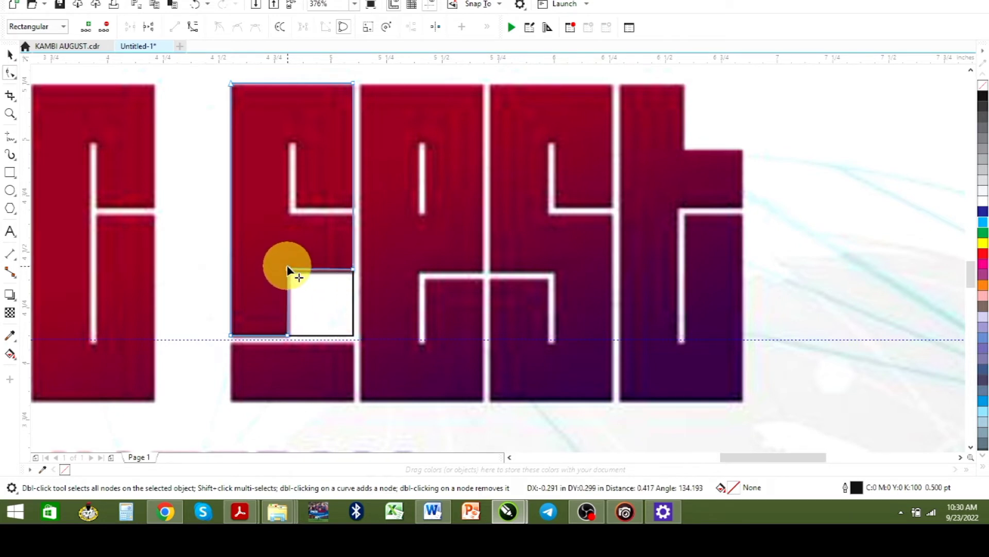
drag(288, 267, 288, 268)
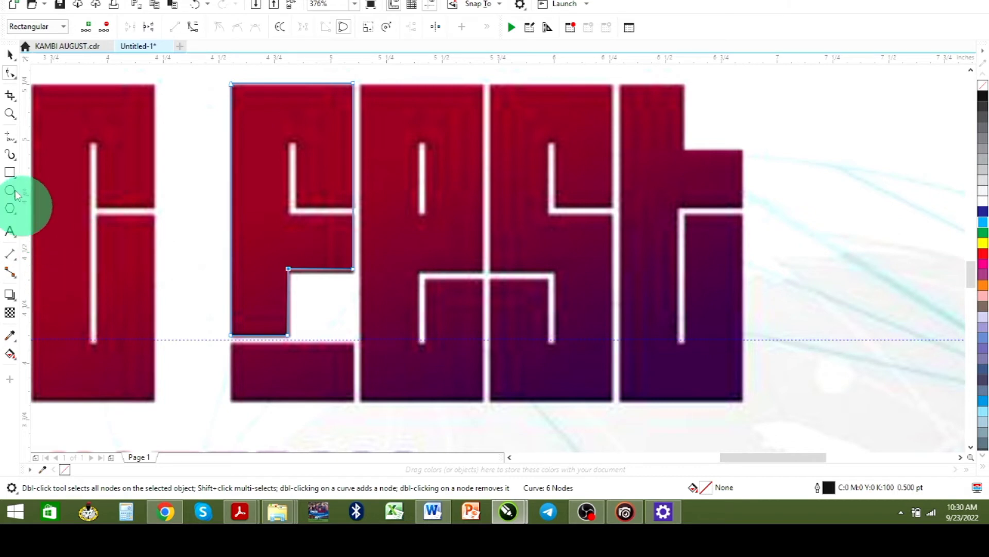
- Draw two offset, overlapping rectangles, about 0.363 × 0.338 in and 0.354 × 0.338 in, bounding the F's L-shaped slot and extending past its right edge
click(9, 173)
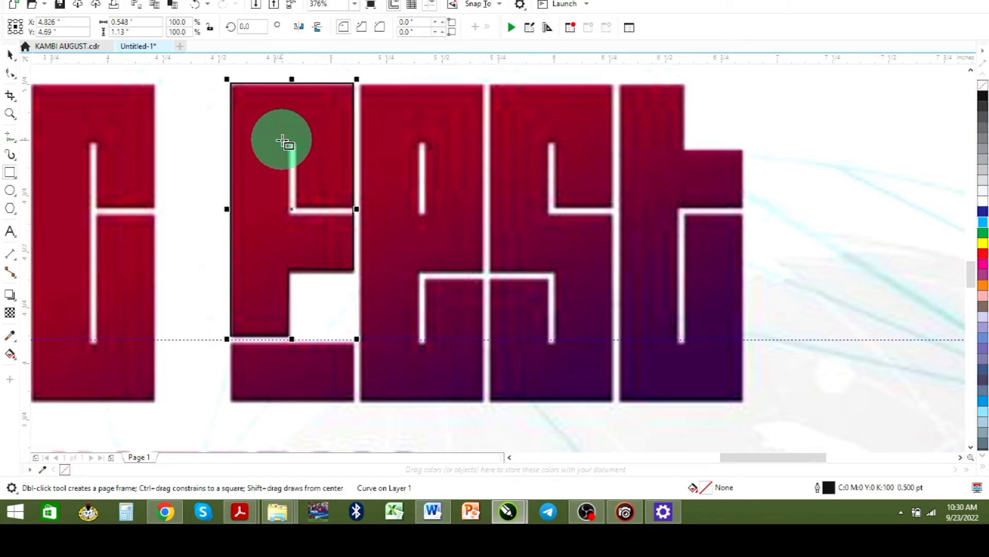
drag(287, 140, 366, 215)
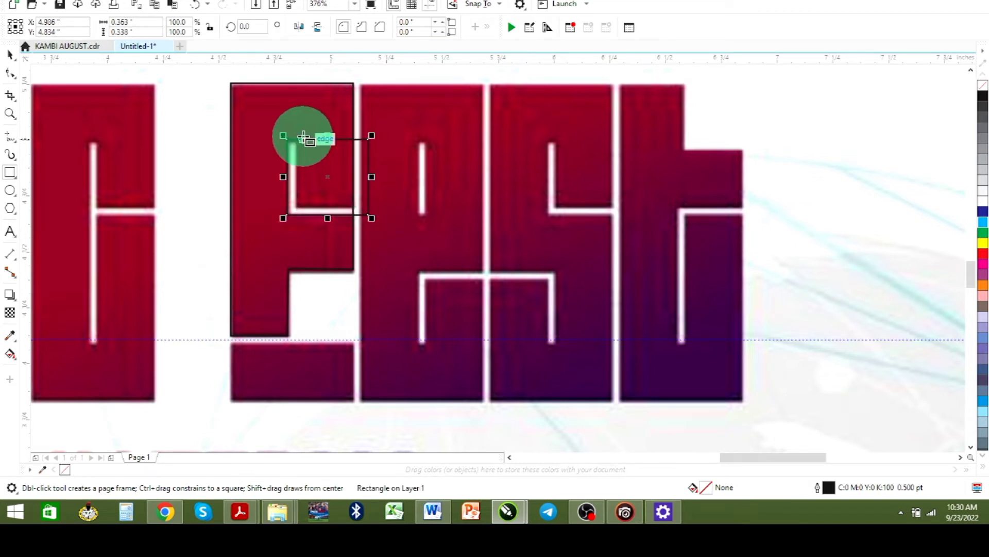
drag(299, 132, 367, 207)
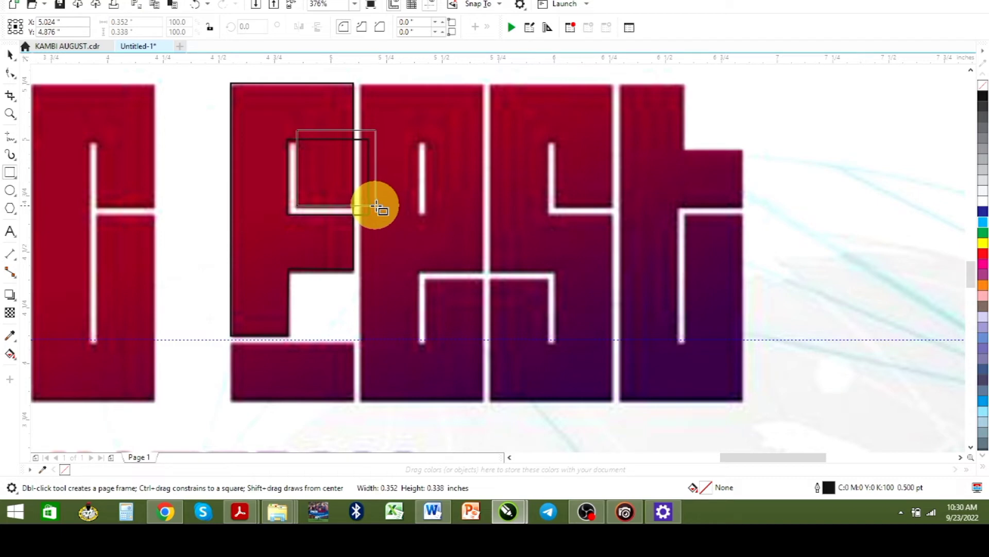
drag(377, 207, 380, 204)
- Move the F outline together with its two slot rectangles beside the C, under the upper guideline in the blank area outside the page
scroll(305, 233, down, 2)
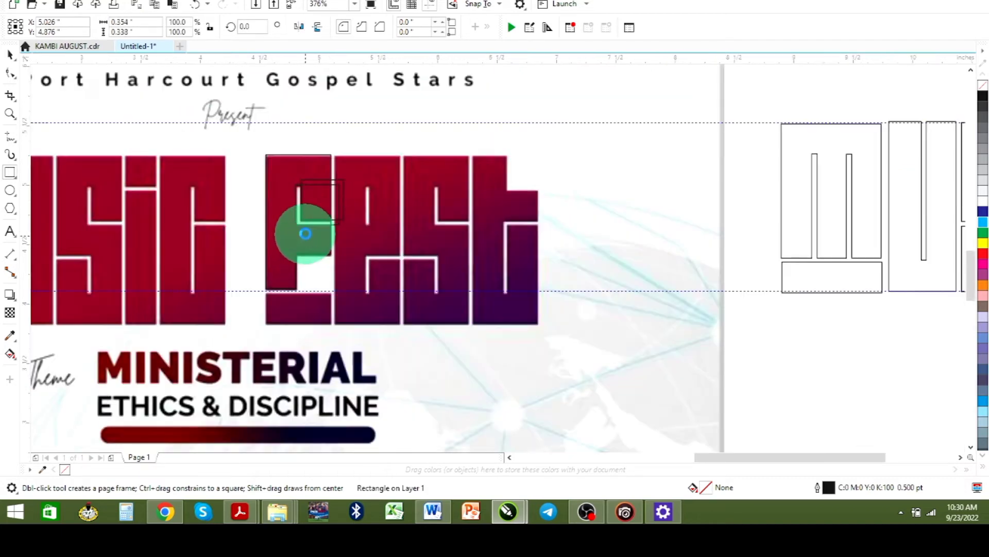
scroll(304, 235, down, 2)
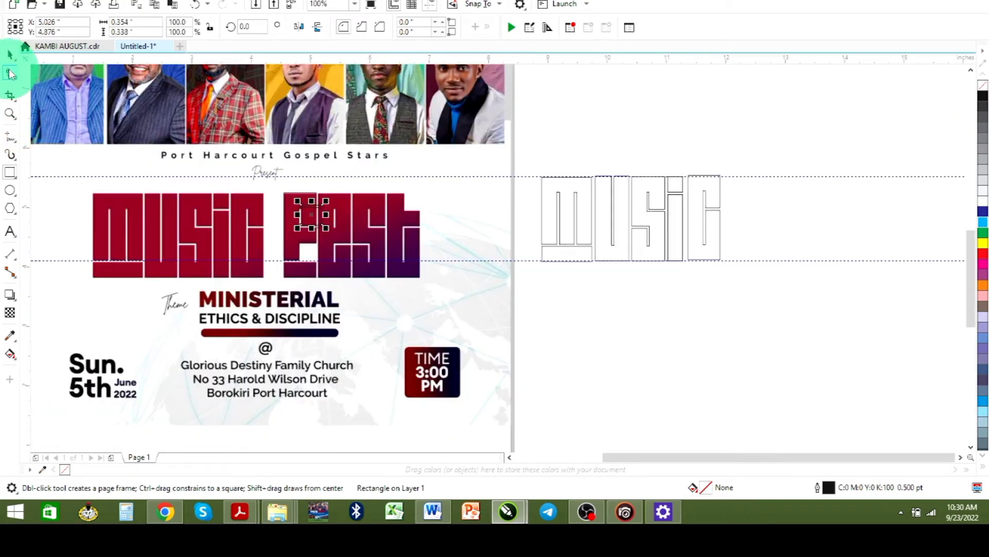
click(10, 56)
drag(603, 323, 282, 223)
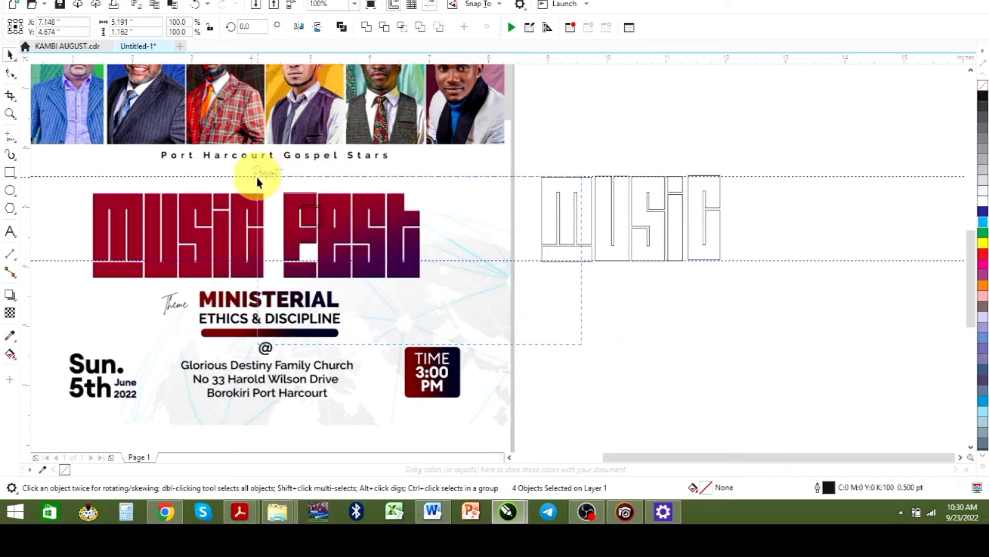
drag(258, 178, 257, 178)
drag(305, 215, 742, 217)
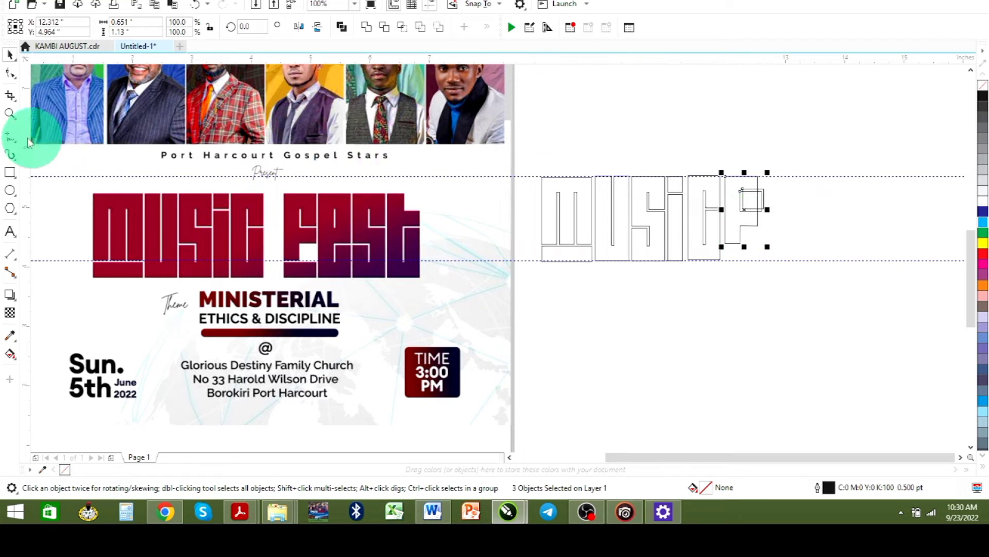
- Trim the F's lower-left slot rectangle with the upper-right one and delete the trimming rectangle, leaving an L-shaped strip
click(10, 114)
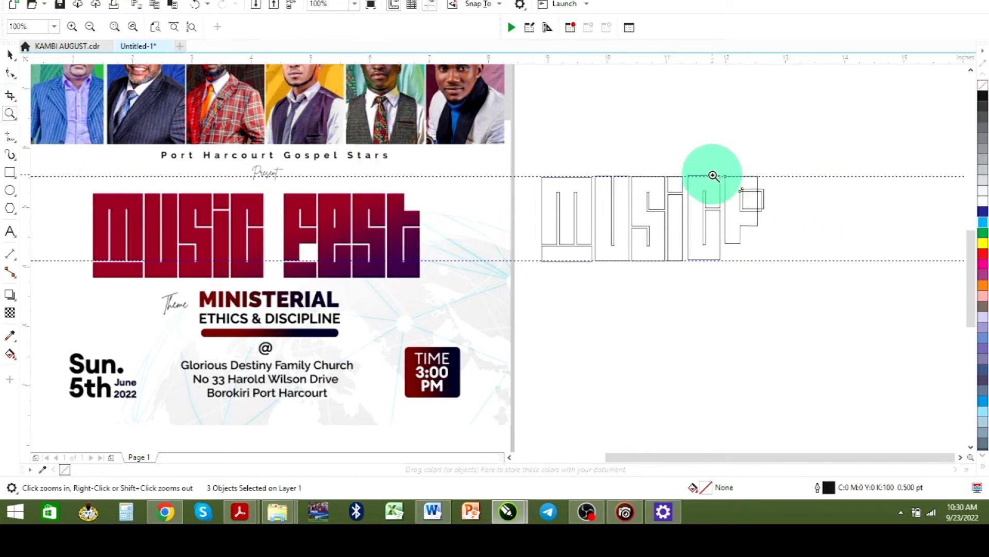
drag(721, 172, 772, 253)
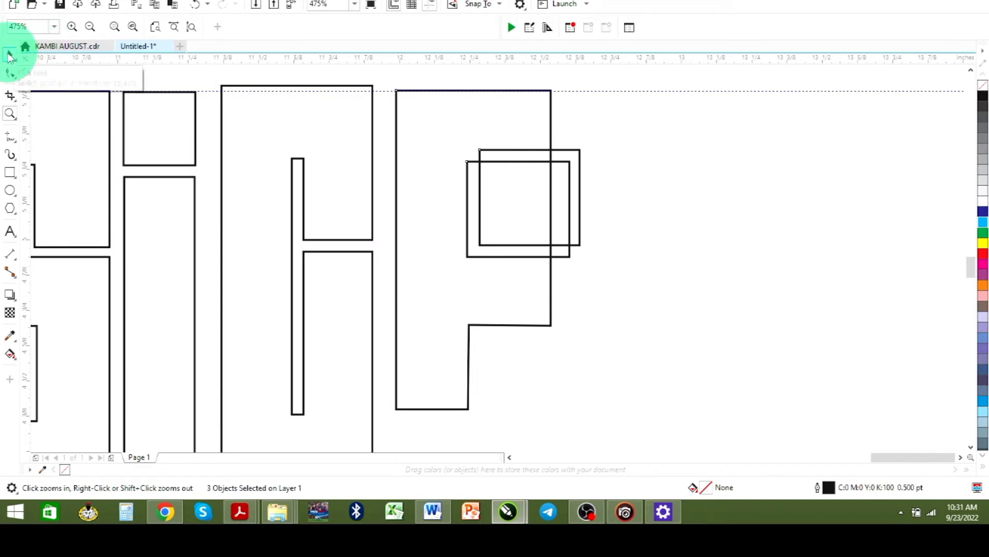
click(9, 55)
click(529, 209)
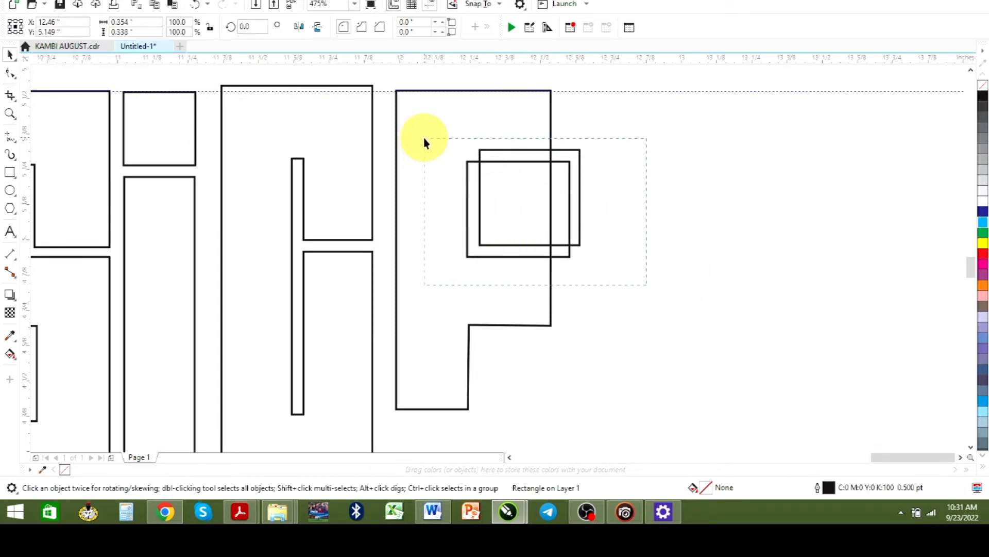
drag(423, 138, 424, 136)
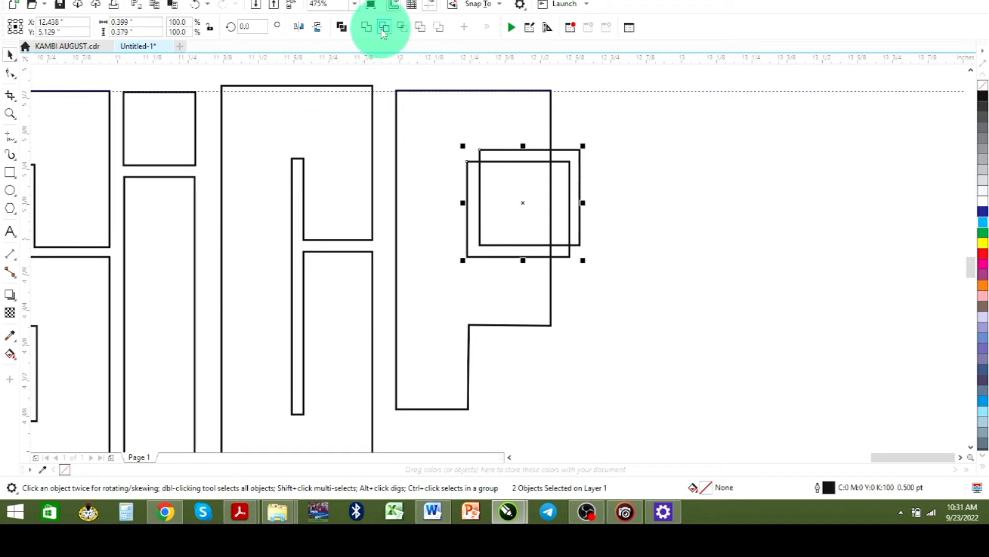
click(384, 28)
click(537, 199)
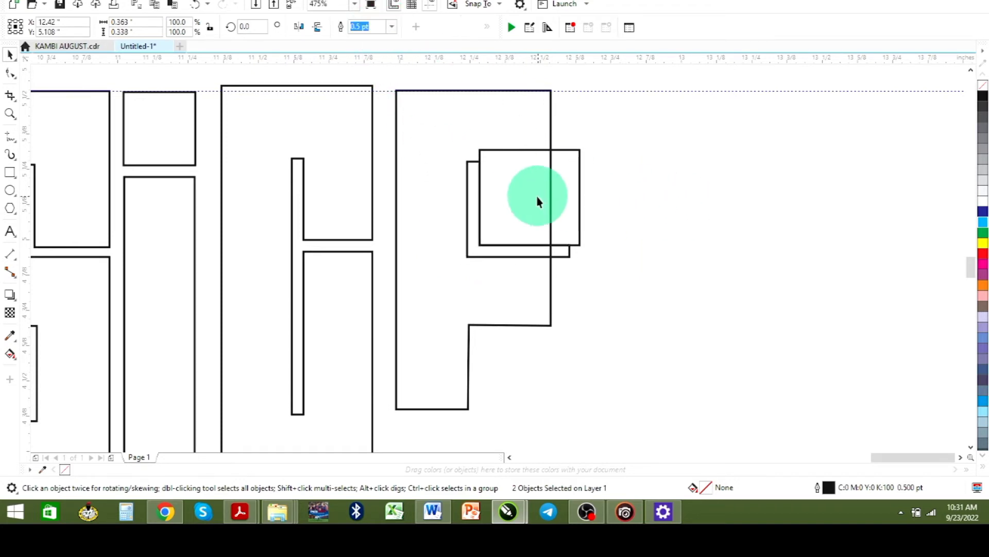
key(Delete)
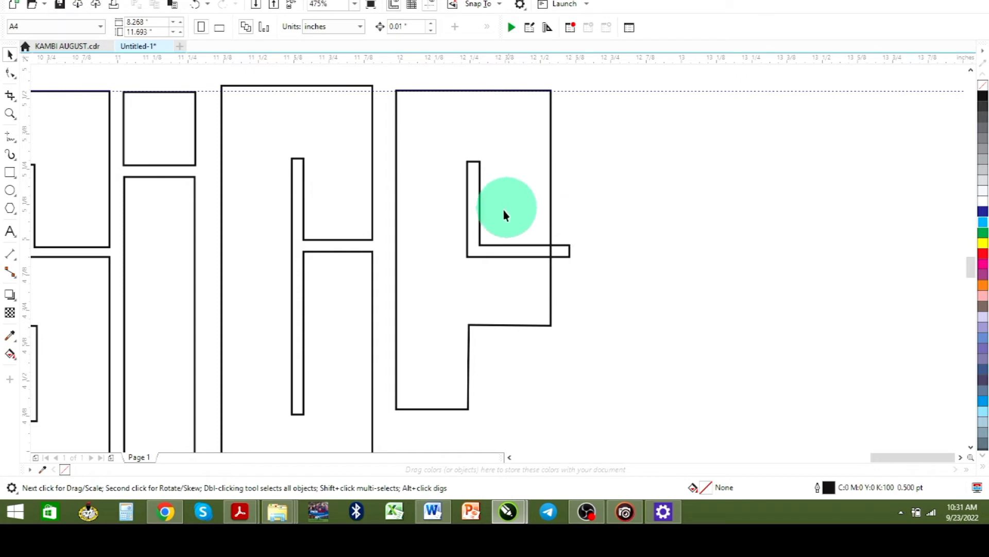
- Trim the L-shaped strip out of the F block and delete the leftover strip
click(474, 214)
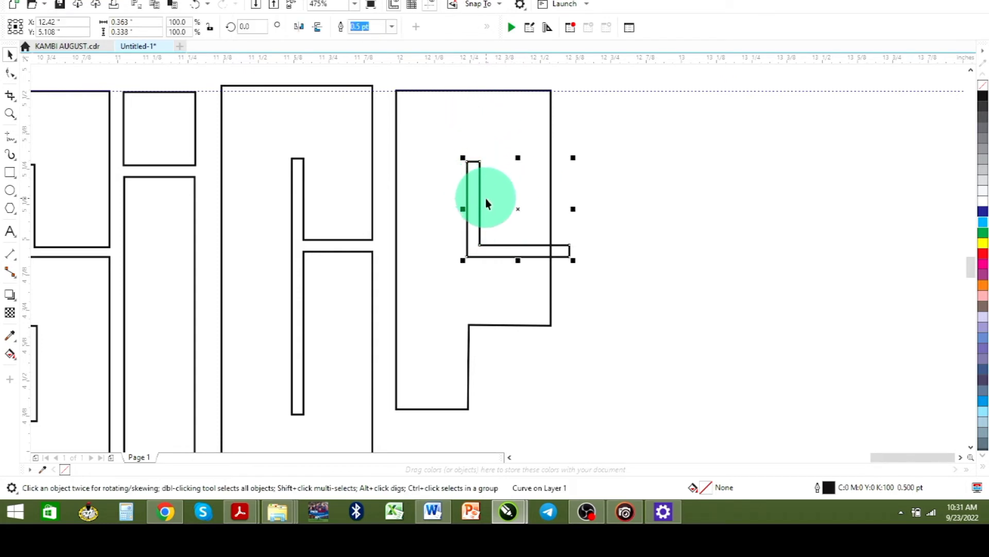
shift+click(465, 135)
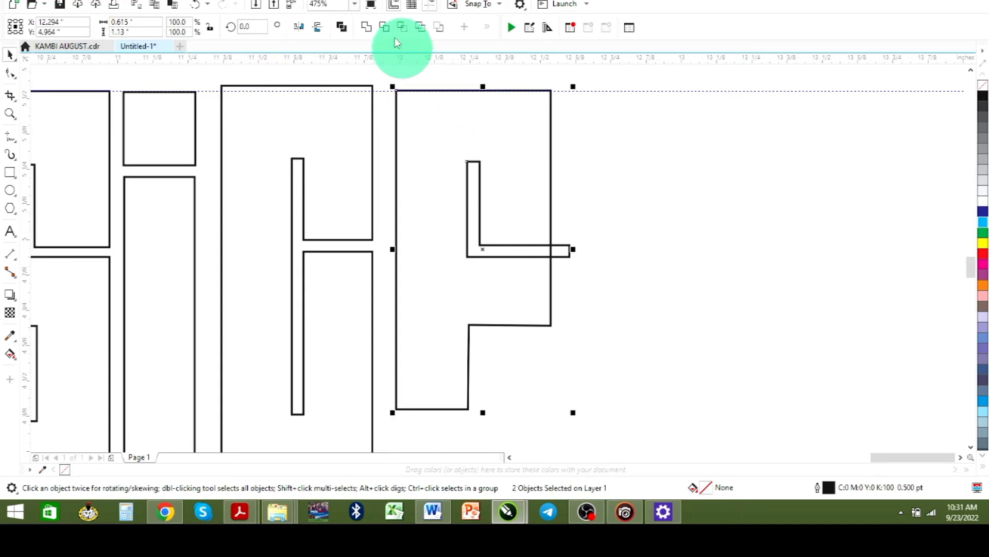
click(385, 29)
click(730, 202)
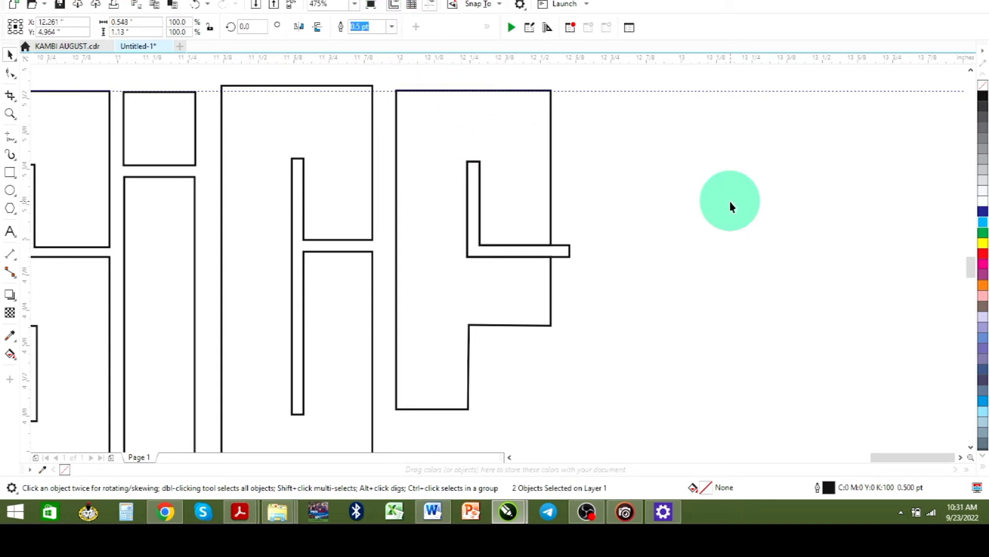
click(542, 249)
key(Delete)
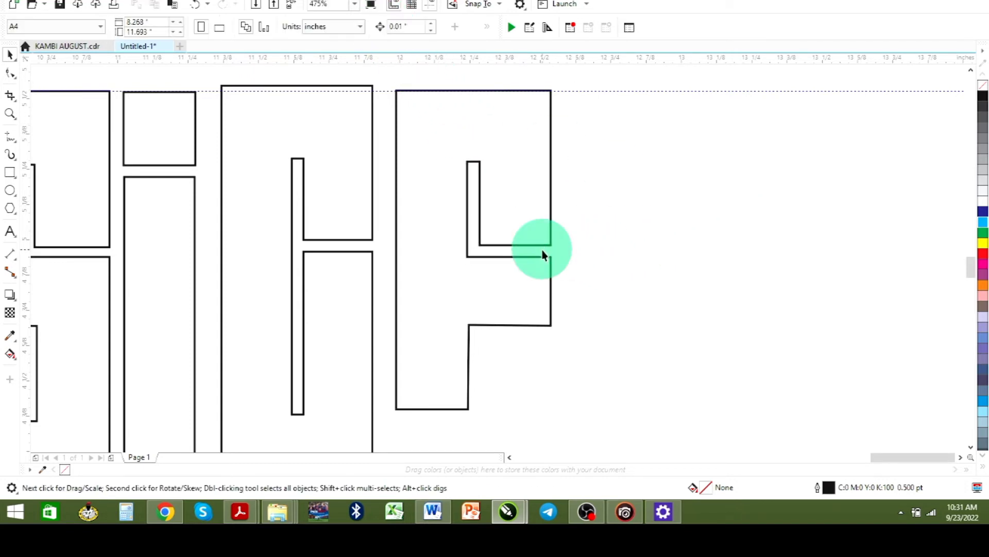
- Duplicate the M's base bar and place the copy under the F's stem, flush with its left edge and resting on the lower guideline
scroll(605, 282, down, 5)
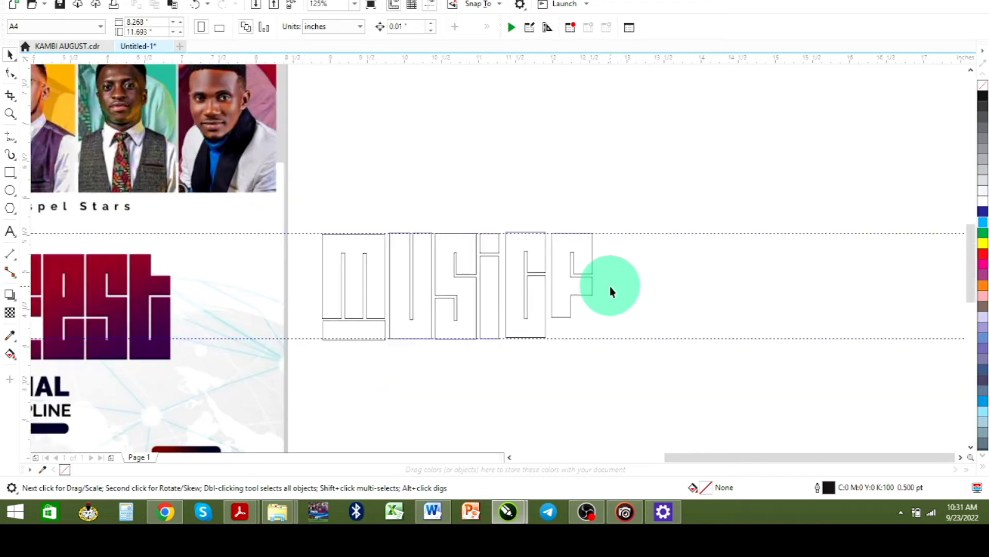
drag(352, 390, 145, 360)
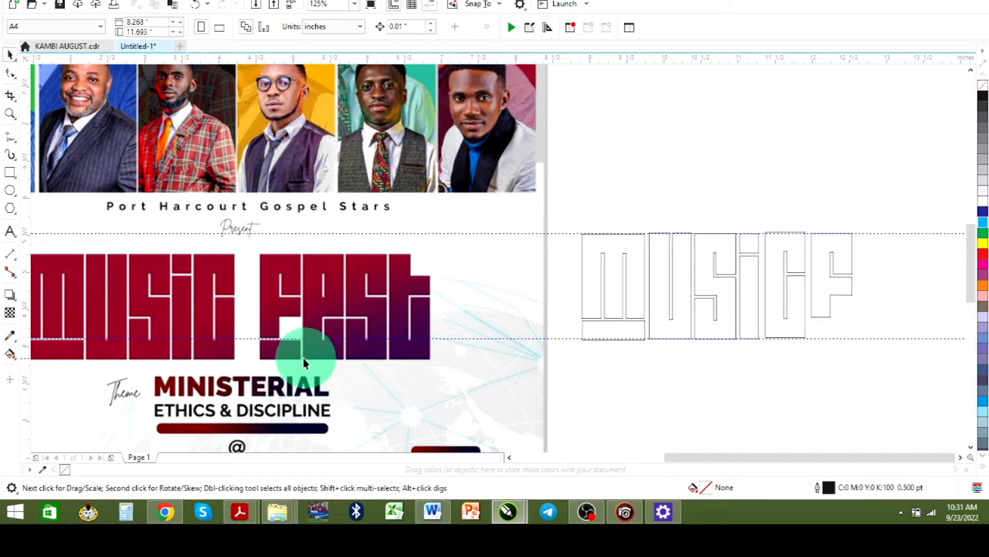
click(612, 333)
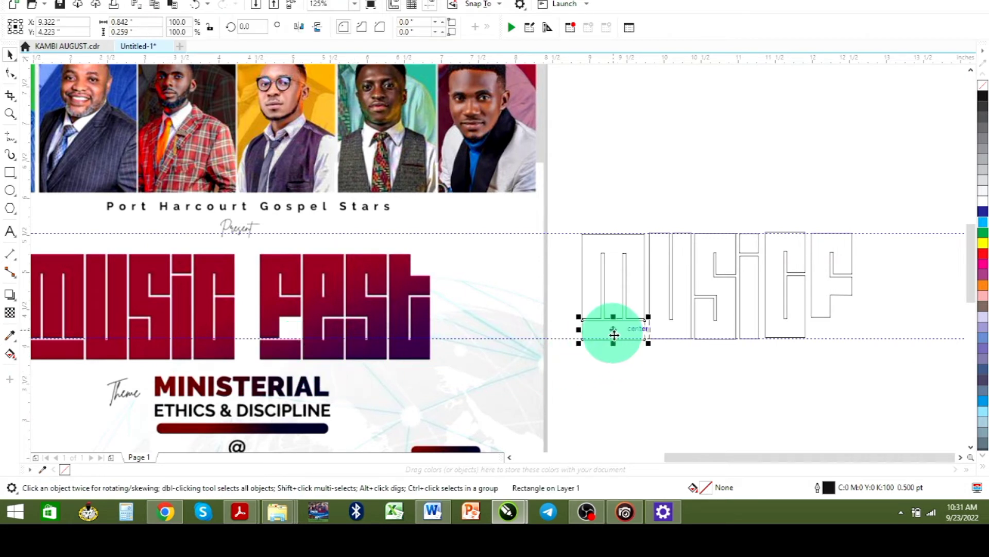
drag(613, 329, 839, 325)
right_click(631, 310)
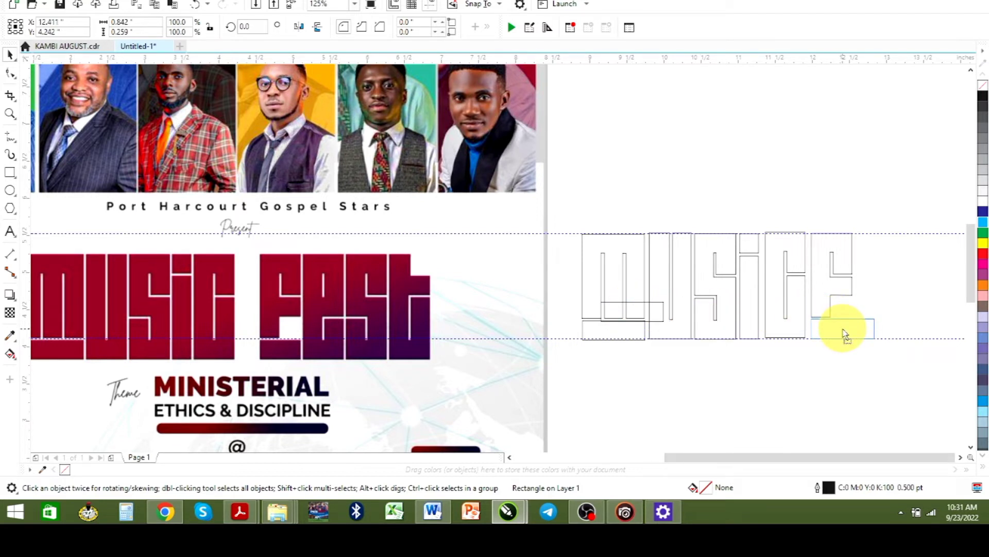
drag(843, 334, 844, 334)
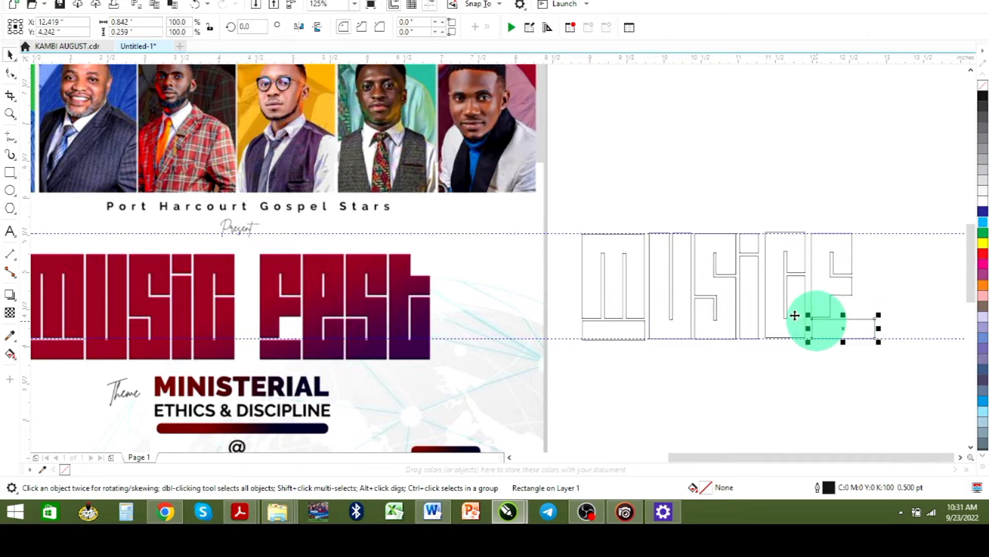
- Add a vertical guideline at the F's right edge and narrow the copied base bar to about 0.538 in to meet it
drag(7, 241, 850, 304)
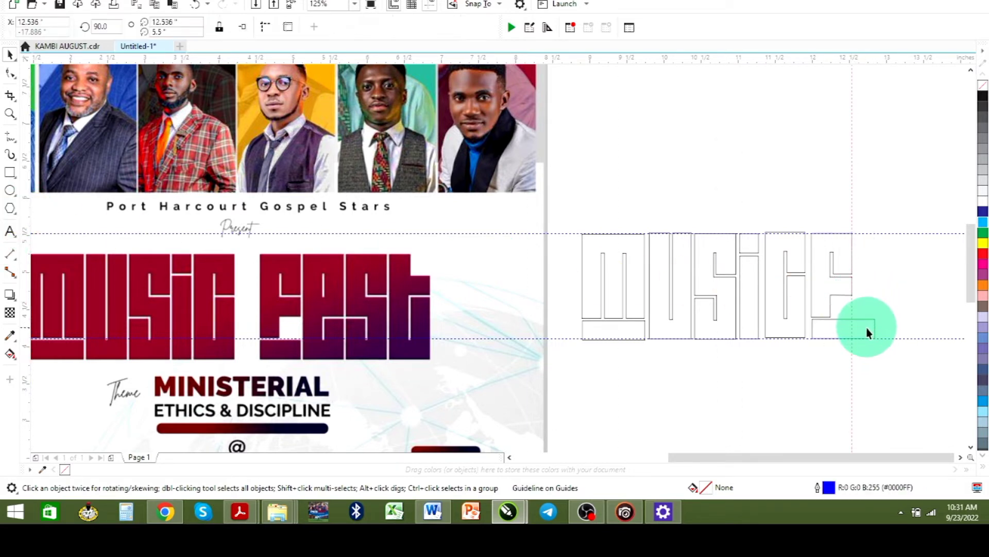
click(879, 330)
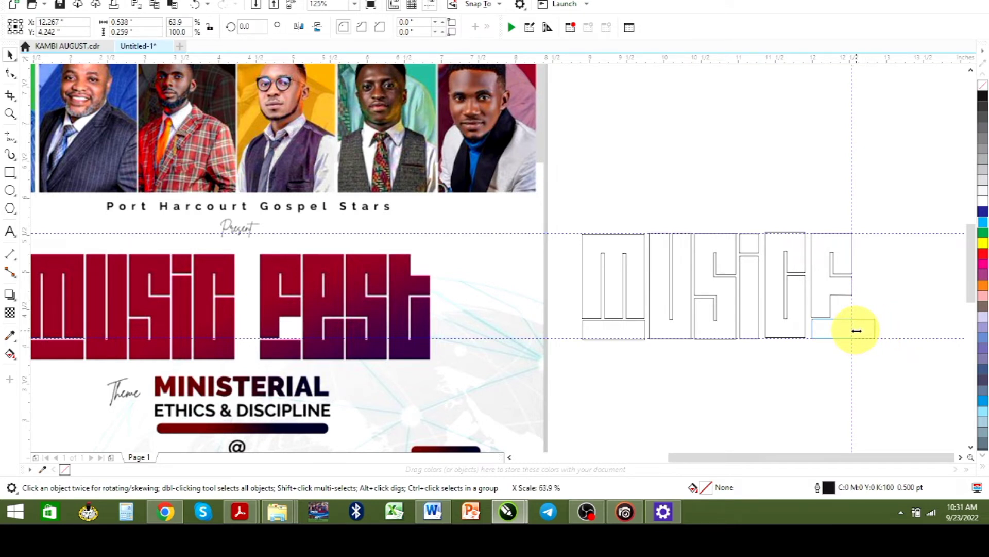
drag(857, 330, 855, 331)
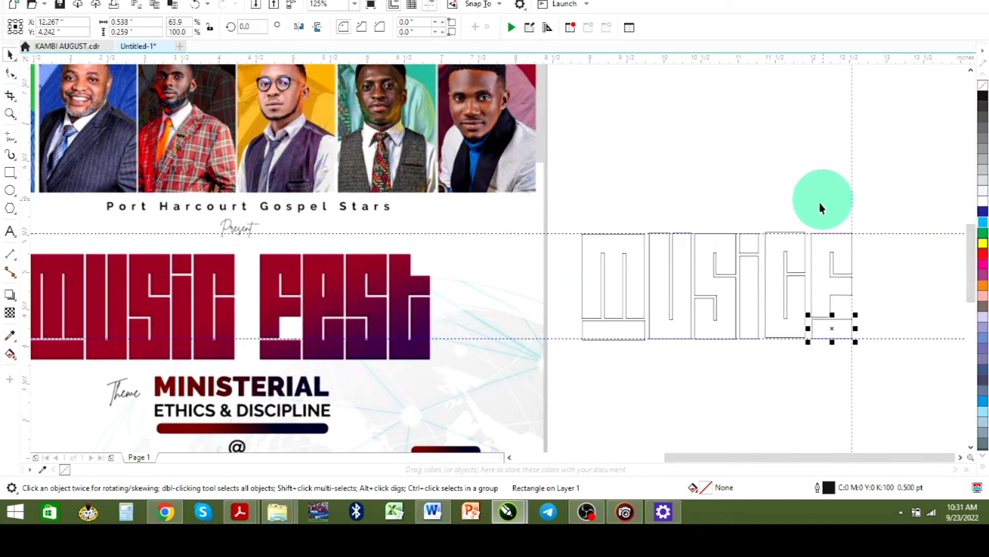
- Nudge both pieces of the F about 0.33 in to the right, leaving a word gap after the C
drag(807, 199, 902, 385)
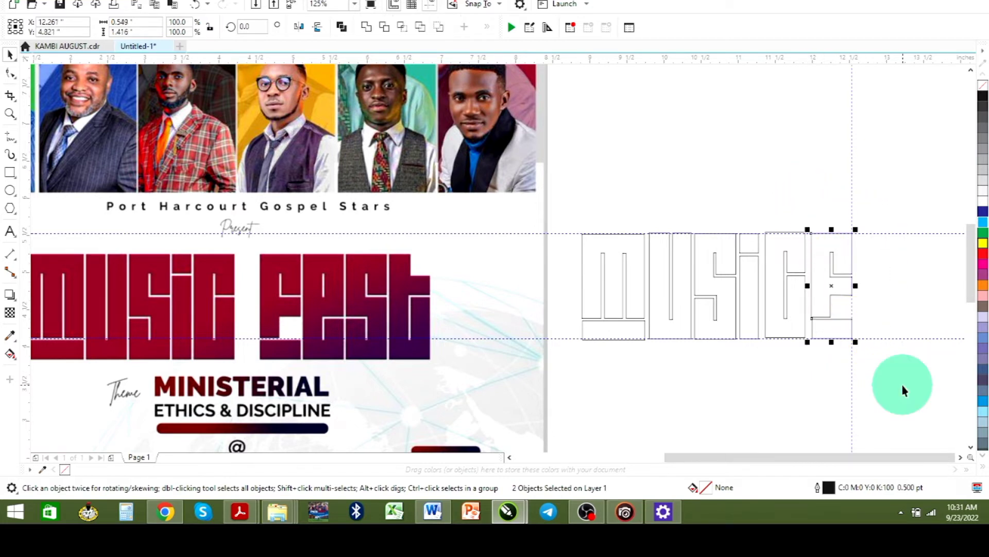
key(Right)
key(Right)
key(Right)
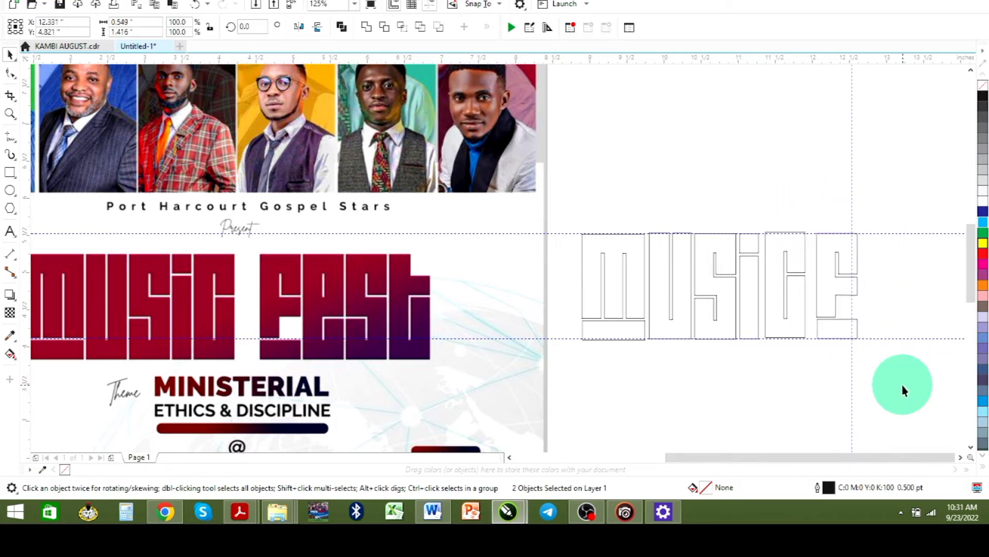
key(Right)
key(Right)
key(Right)
key(Right)
key(Right)
key(Right)
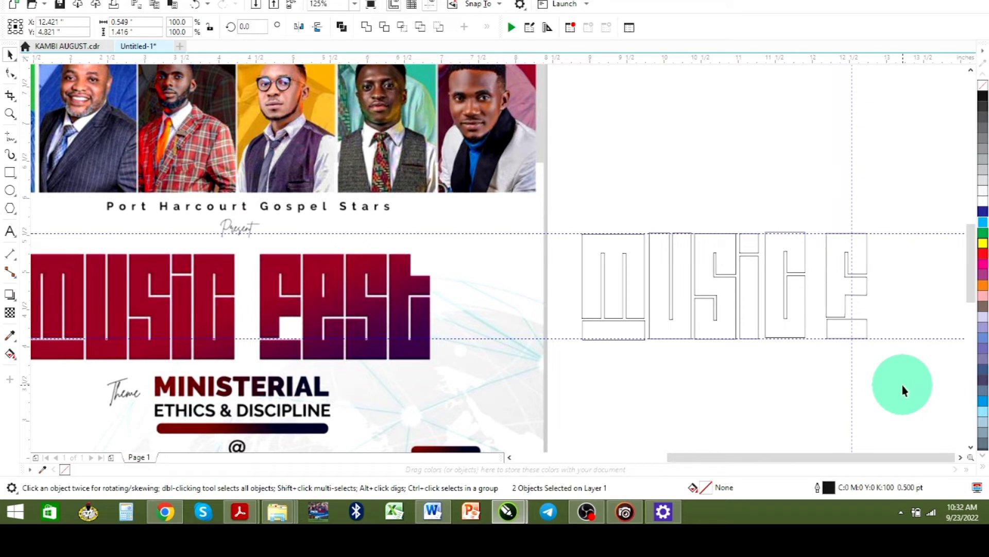
key(Right)
key(Right)
key(Right)
key(Right)
key(Right)
key(Right)
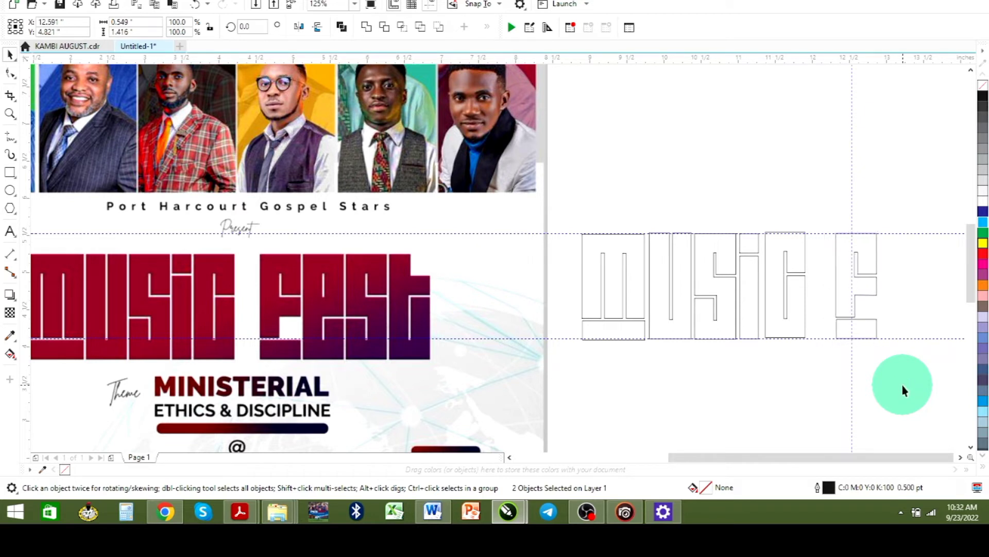
- Draw a rectangle about 0.558 by 1.433 in over the flyer's letter E in FEST
click(902, 390)
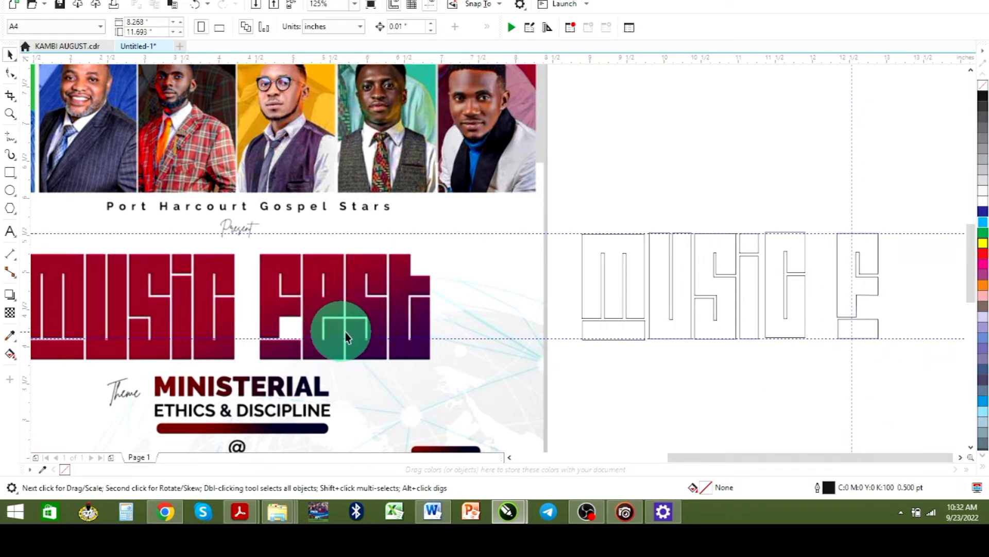
click(9, 173)
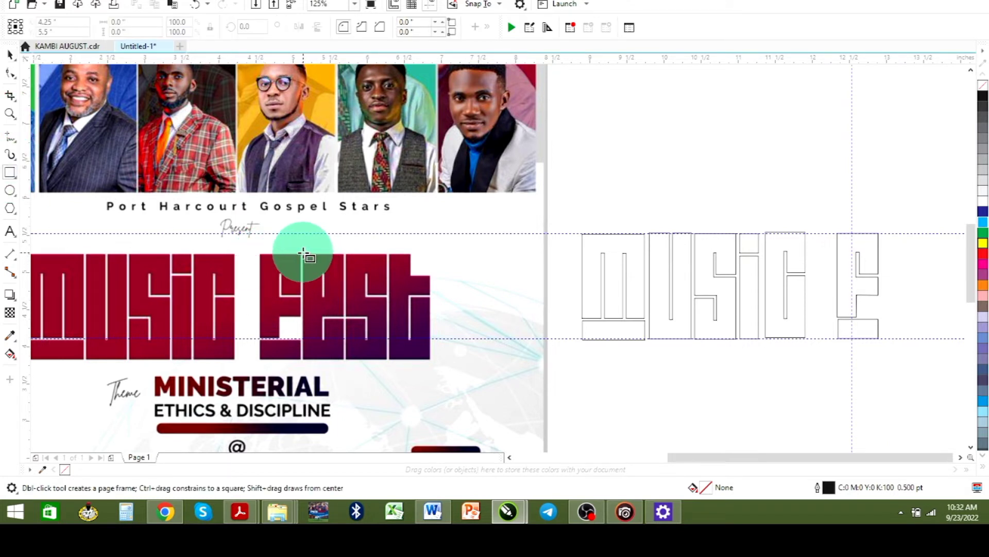
drag(303, 253, 346, 359)
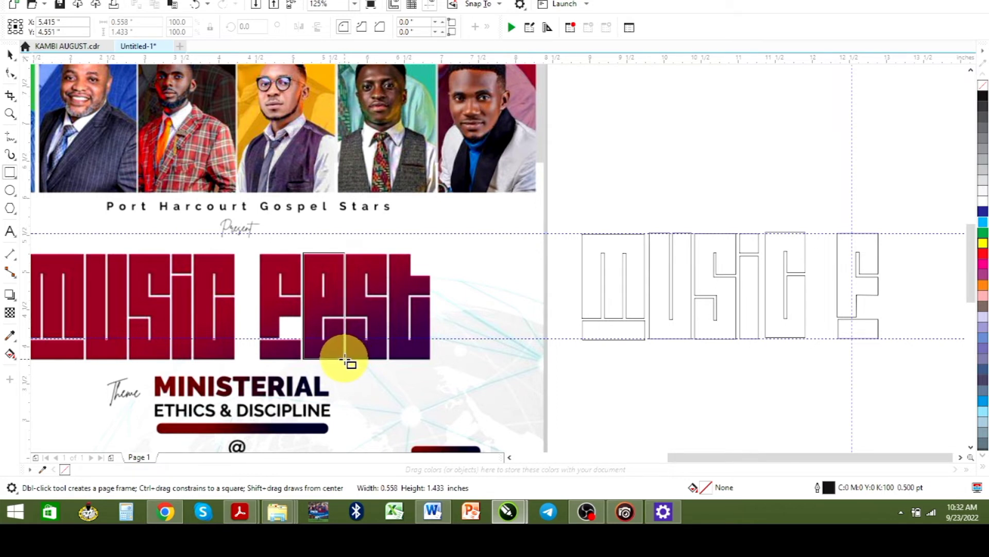
drag(347, 360, 347, 359)
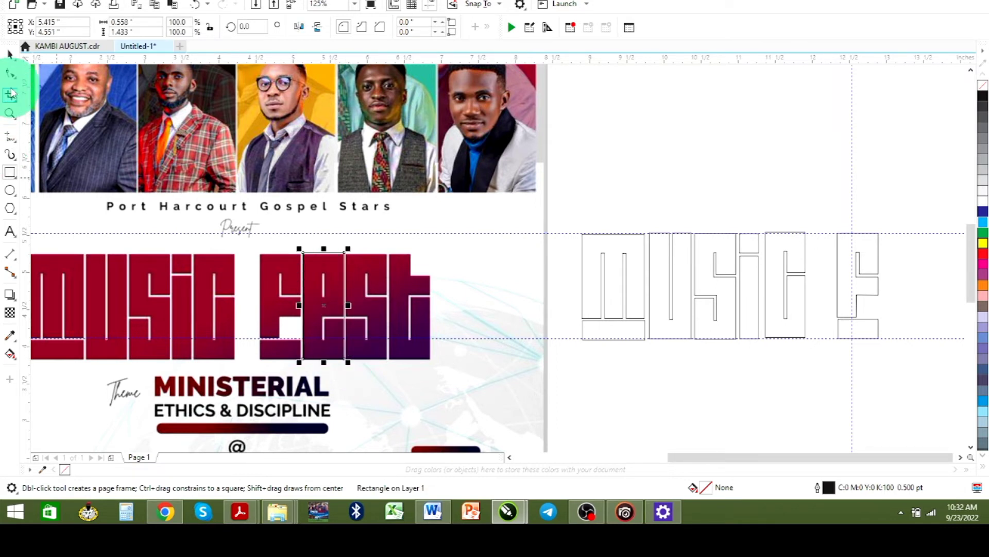
- Draw a narrow rectangle about 0.042 by 0.335 in over the E's upper vertical slot
click(10, 114)
drag(292, 240, 358, 371)
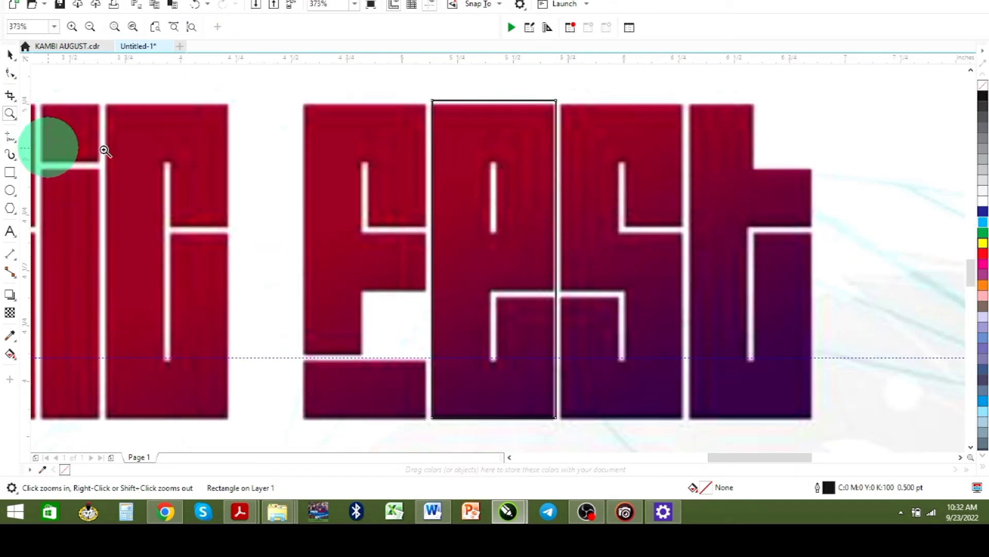
click(12, 174)
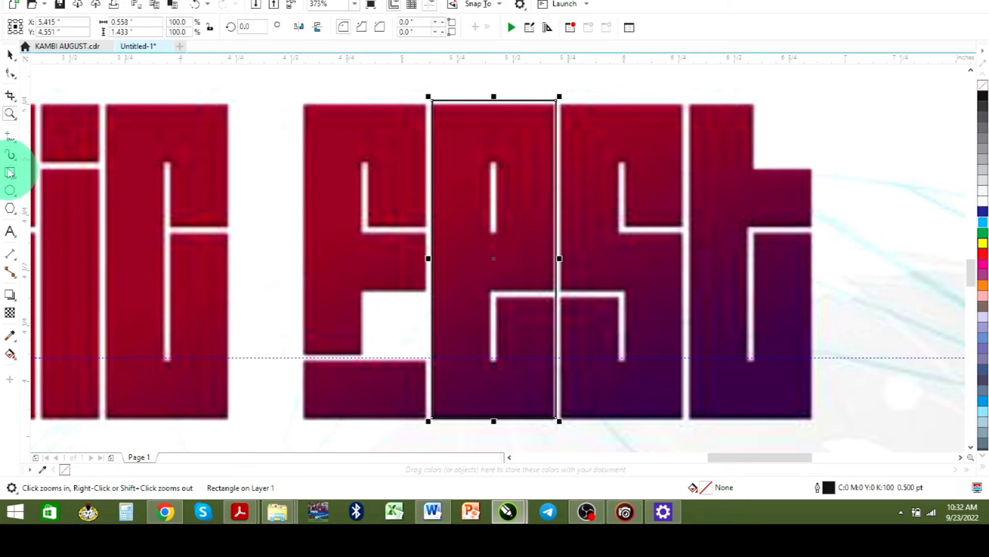
drag(489, 161, 498, 235)
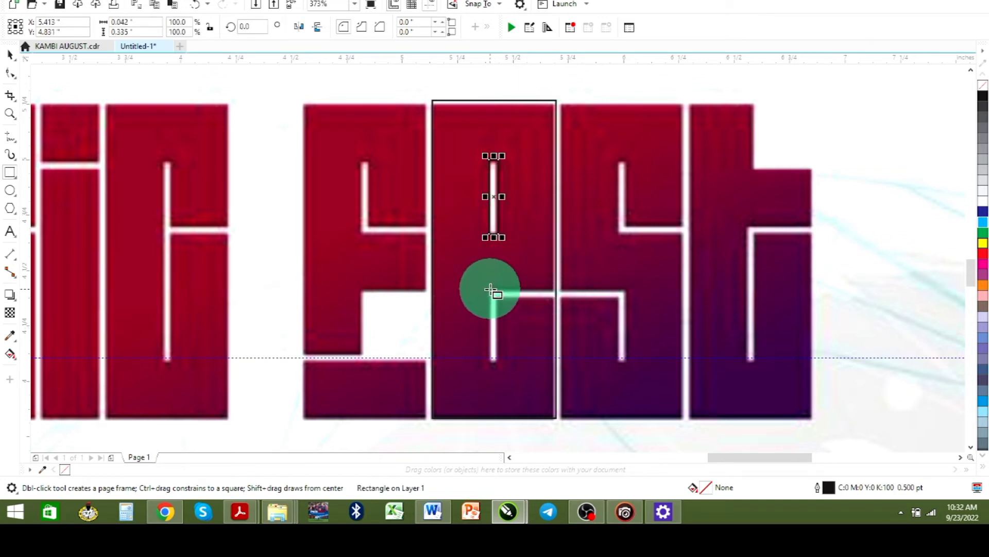
- Draw two offset overlapping rectangles over the E's lower L-shaped gap, extending past its right edge, the inner one about 0.346 by 0.338 in
drag(491, 290, 567, 360)
click(508, 312)
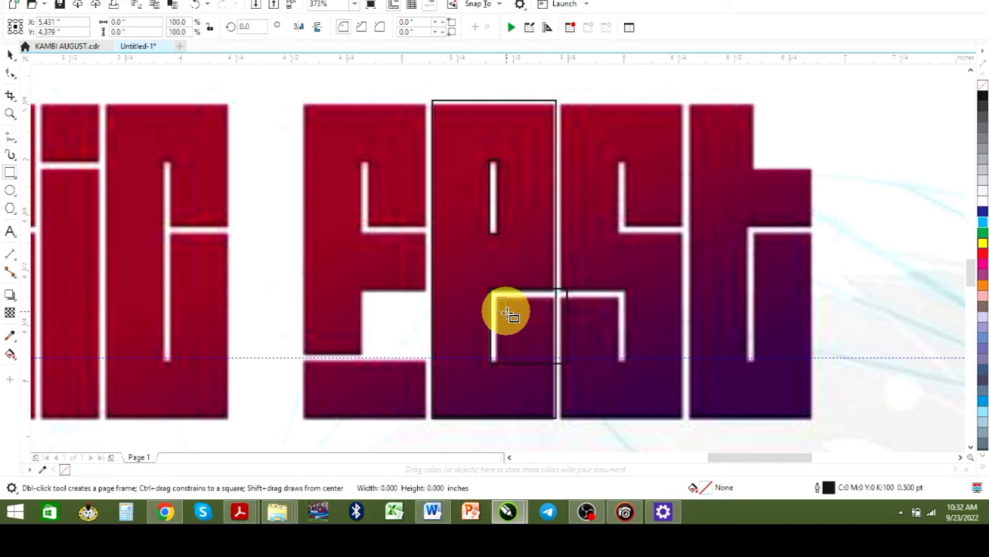
drag(507, 312, 575, 374)
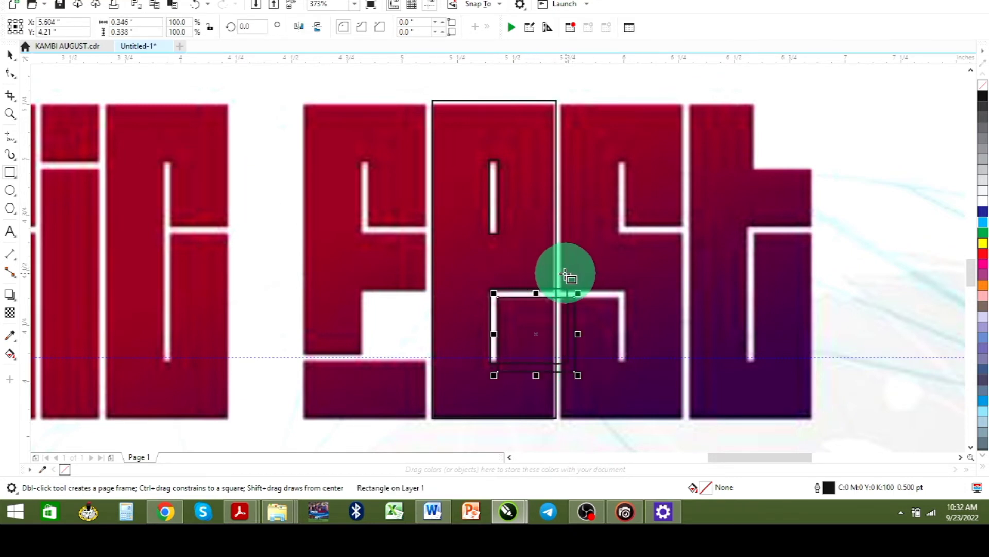
- Move the four E rectangles together off the flyer to the blank area below the traced MUSIC letters
scroll(565, 275, down, 2)
scroll(552, 276, down, 2)
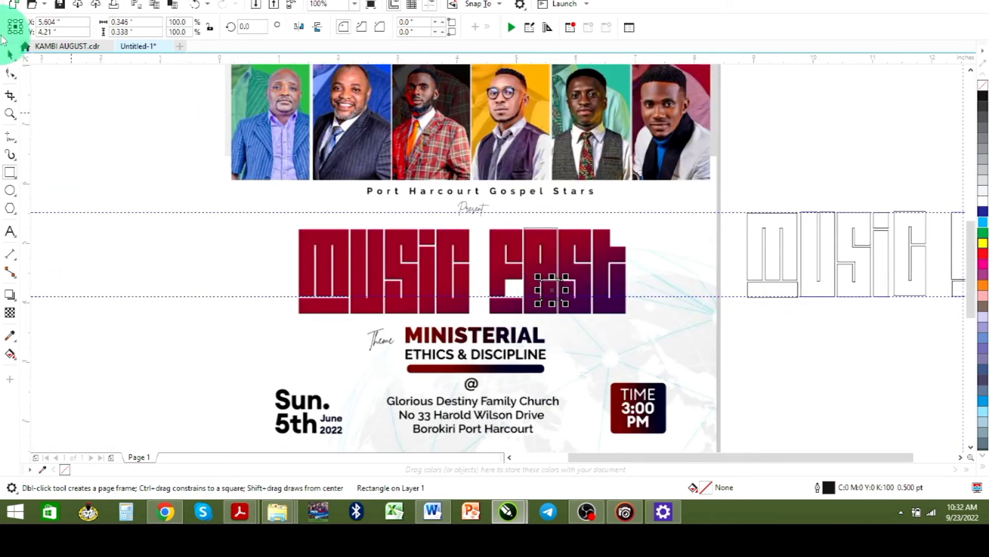
click(11, 54)
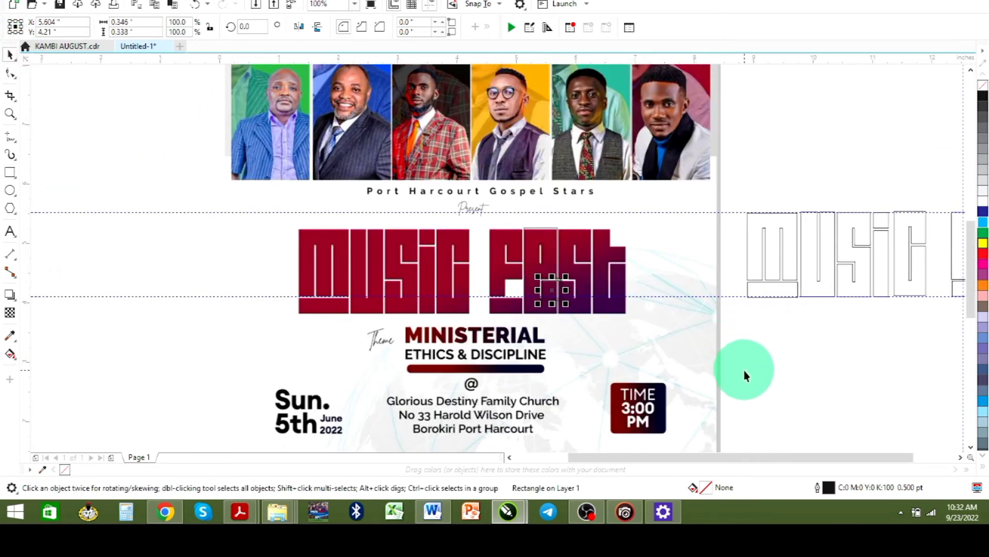
drag(745, 370, 531, 274)
drag(469, 216, 517, 231)
drag(542, 265, 813, 361)
- Trim the narrow slot out of the E block and delete the leftover slot rectangle
click(9, 115)
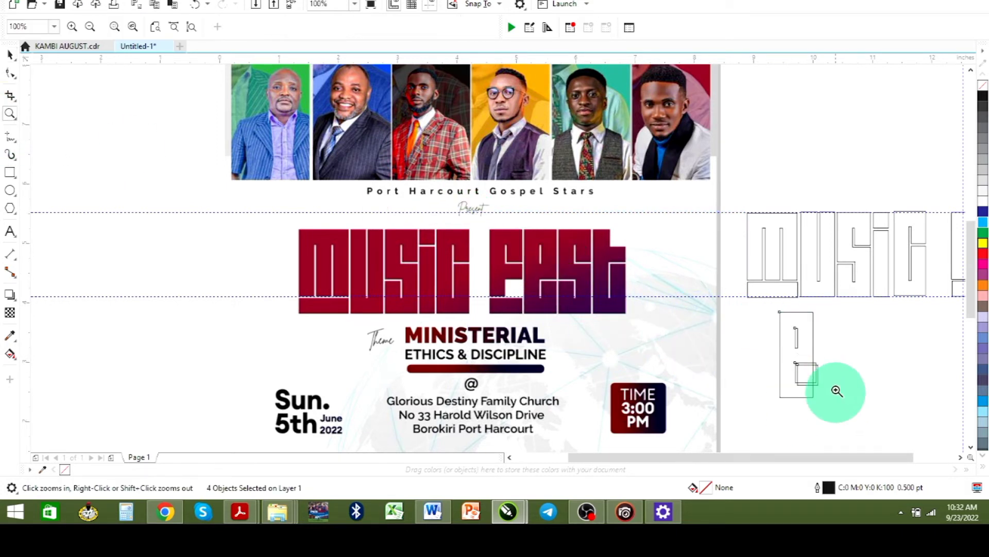
drag(754, 297, 859, 425)
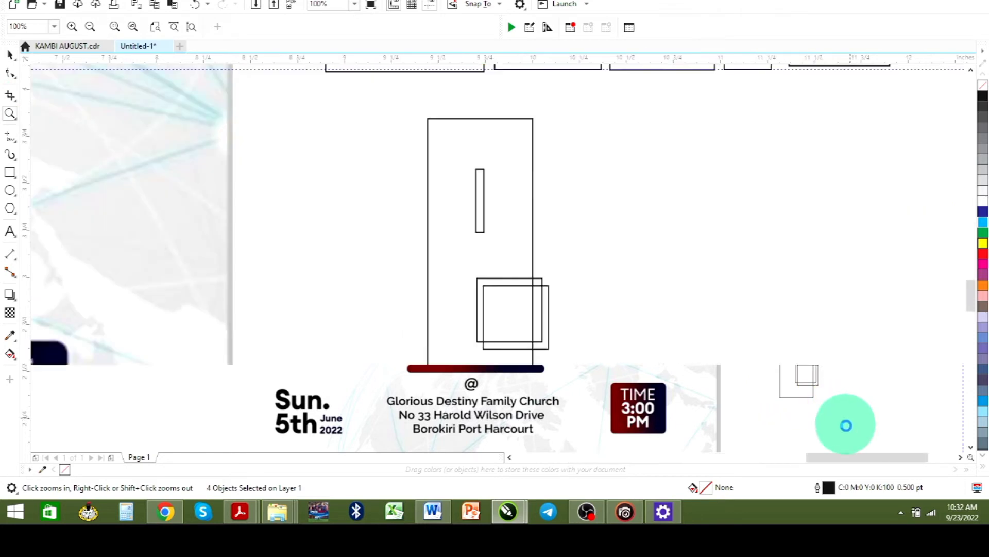
click(9, 56)
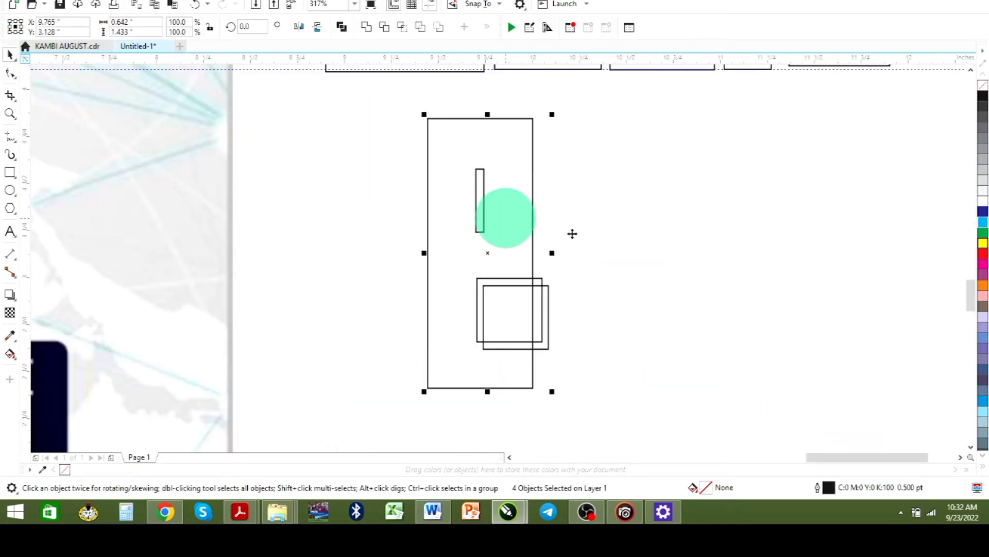
click(698, 242)
click(475, 198)
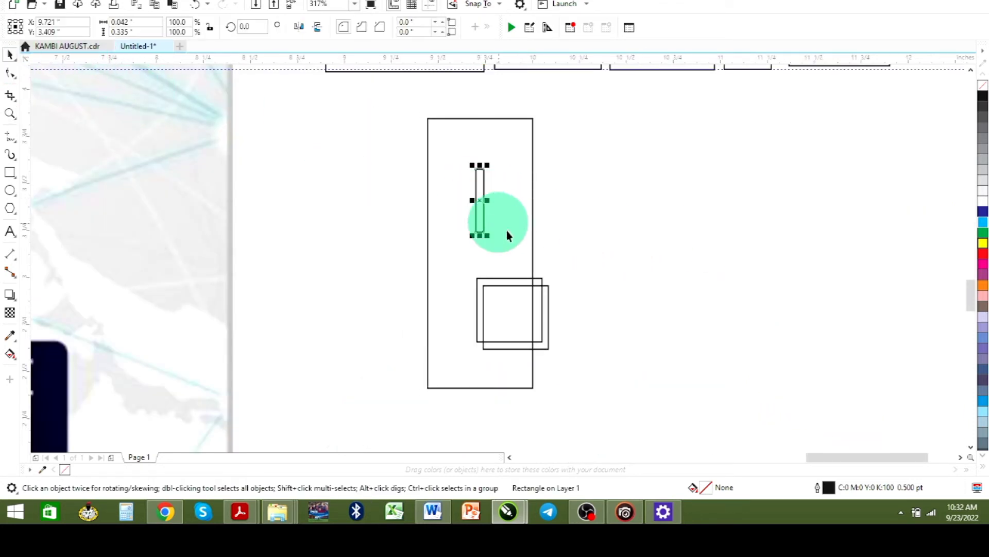
shift+click(522, 154)
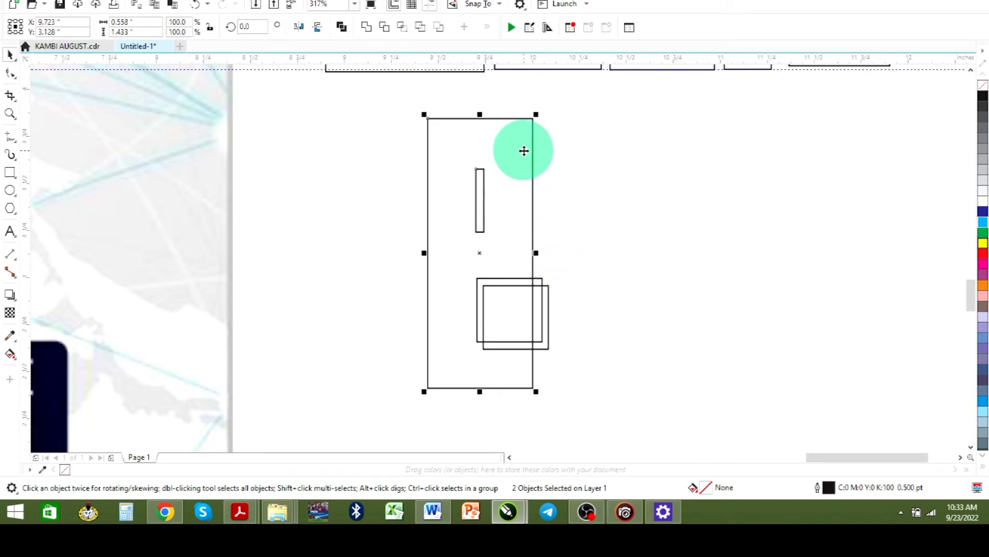
click(384, 28)
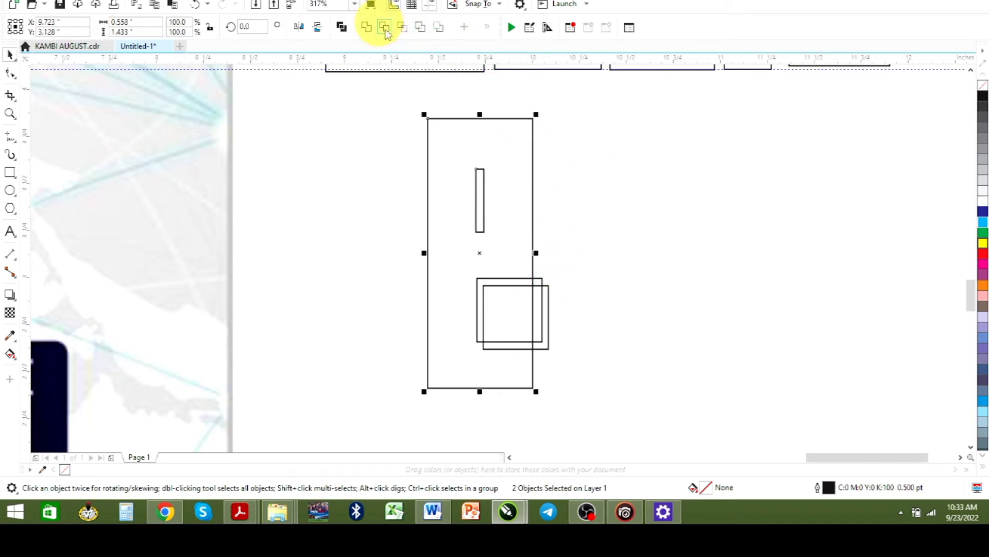
click(585, 212)
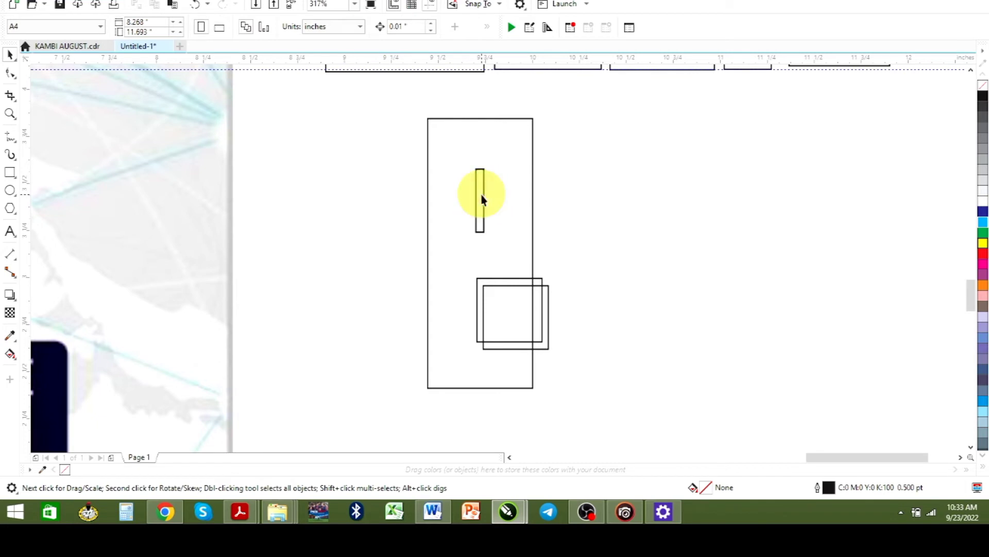
click(487, 209)
click(490, 212)
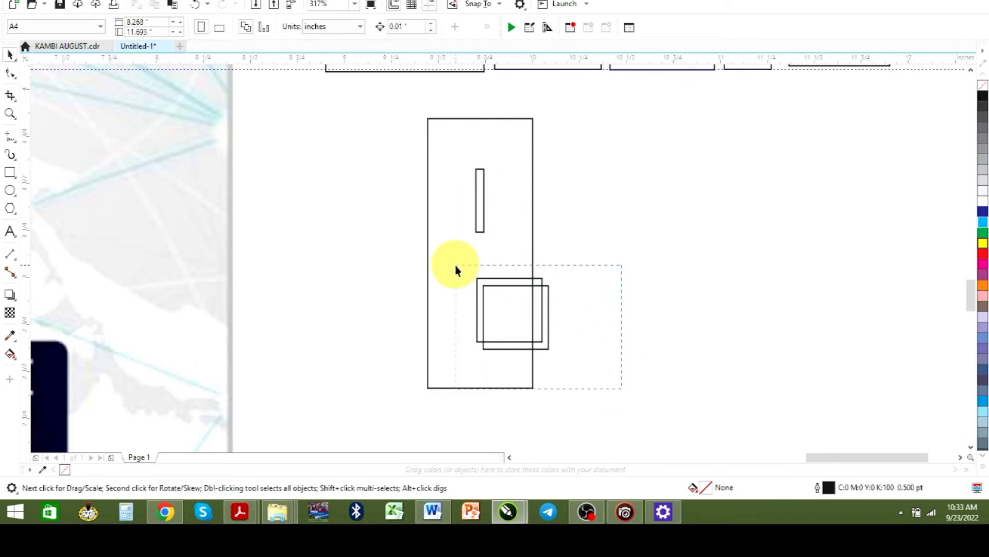
- Trim the outer of the E's two overlapping rectangles with the inner one and delete the inner rectangle, leaving an L-shaped strip
drag(456, 265, 455, 265)
click(630, 360)
click(522, 326)
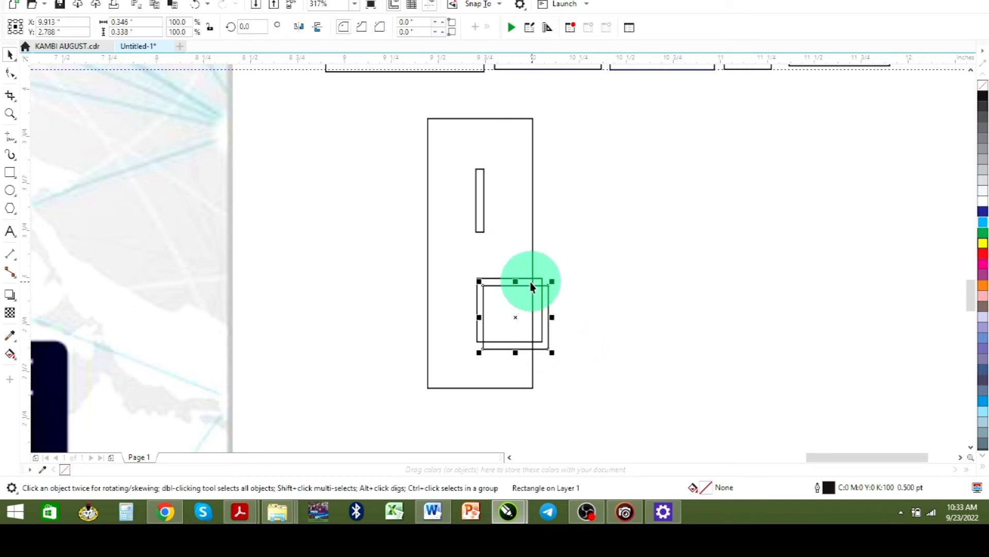
shift+click(528, 279)
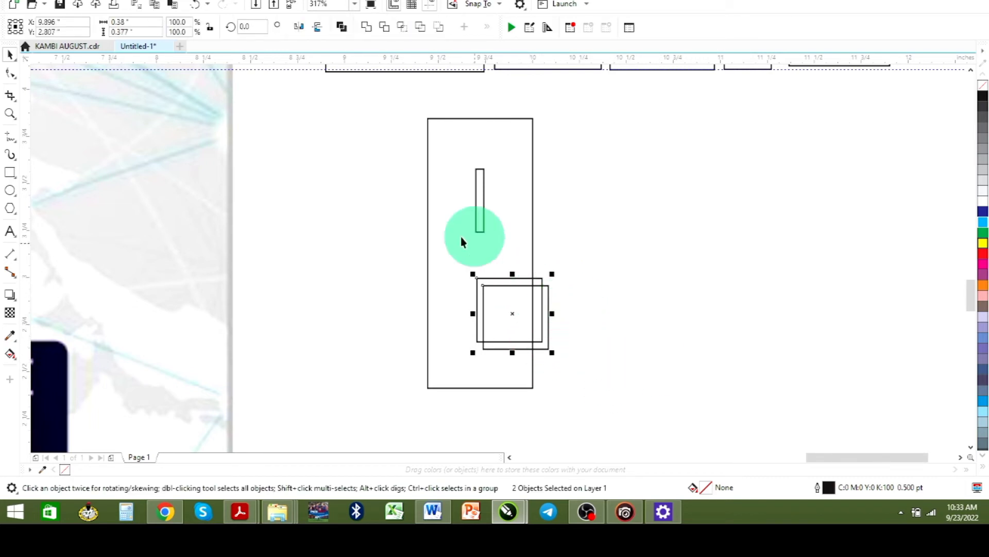
click(385, 28)
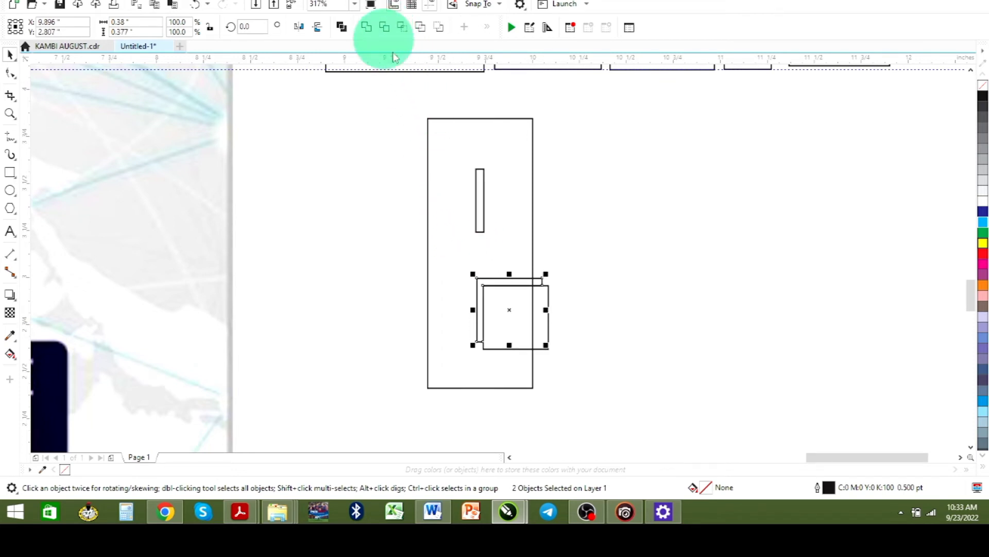
click(537, 310)
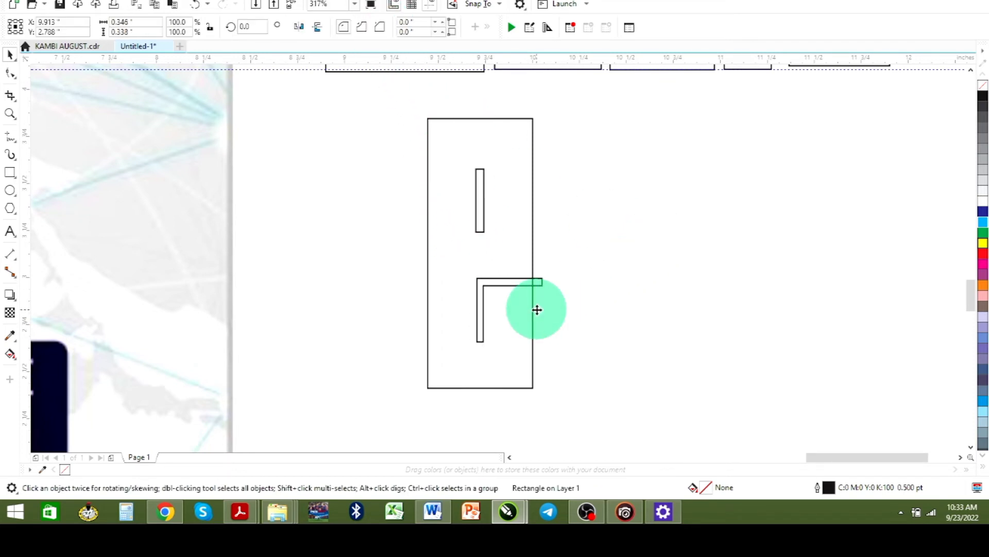
click(537, 312)
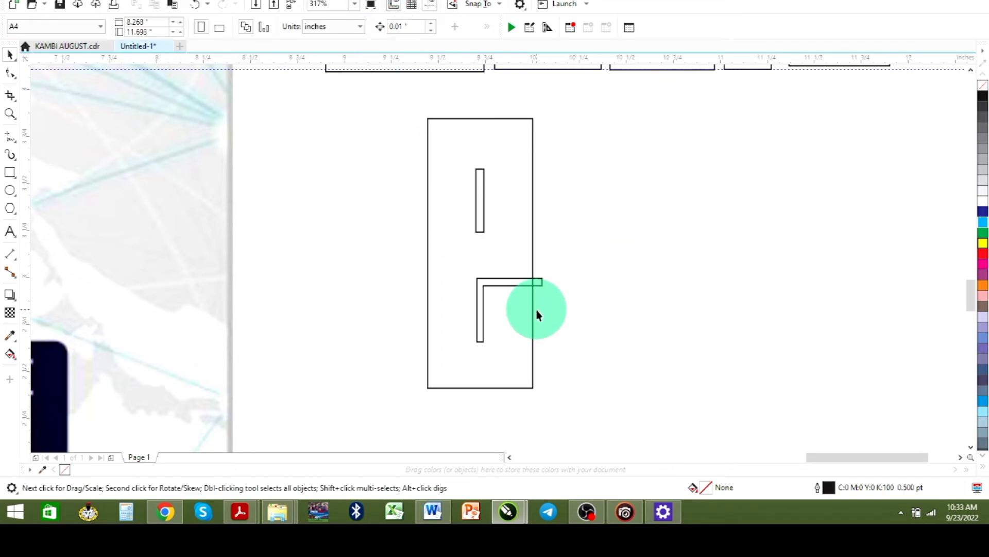
- Trim the L-shaped strip out of the E block and delete the leftover strip
click(507, 287)
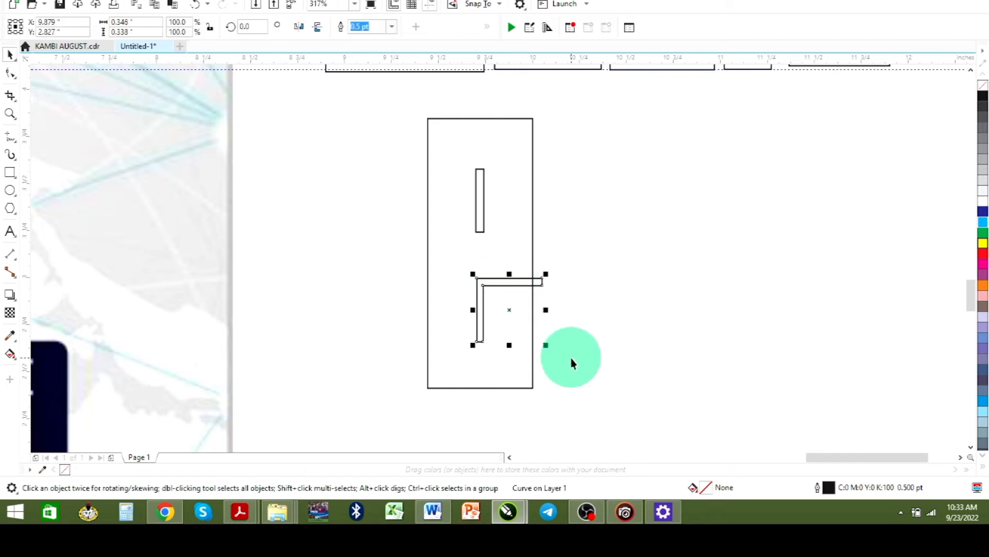
shift+click(517, 256)
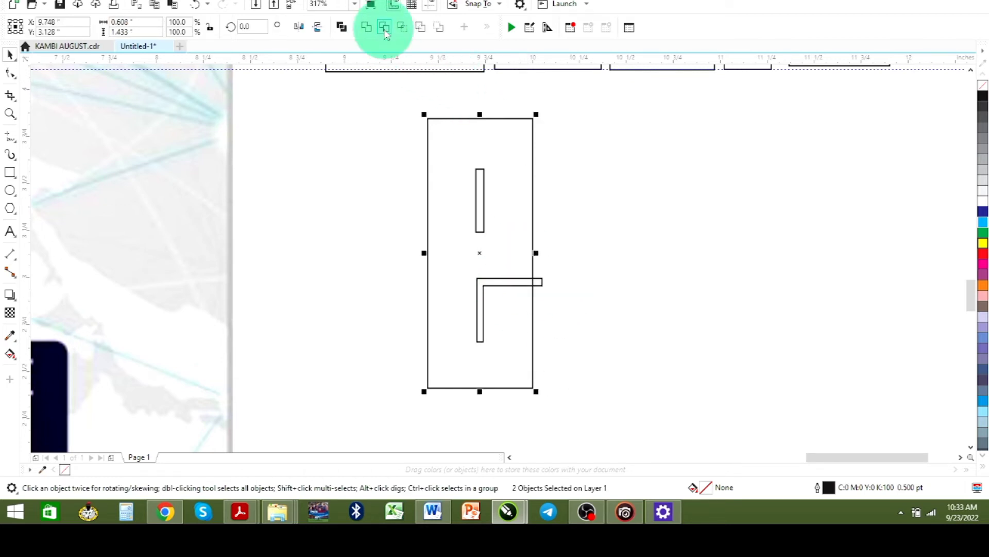
click(384, 28)
click(531, 282)
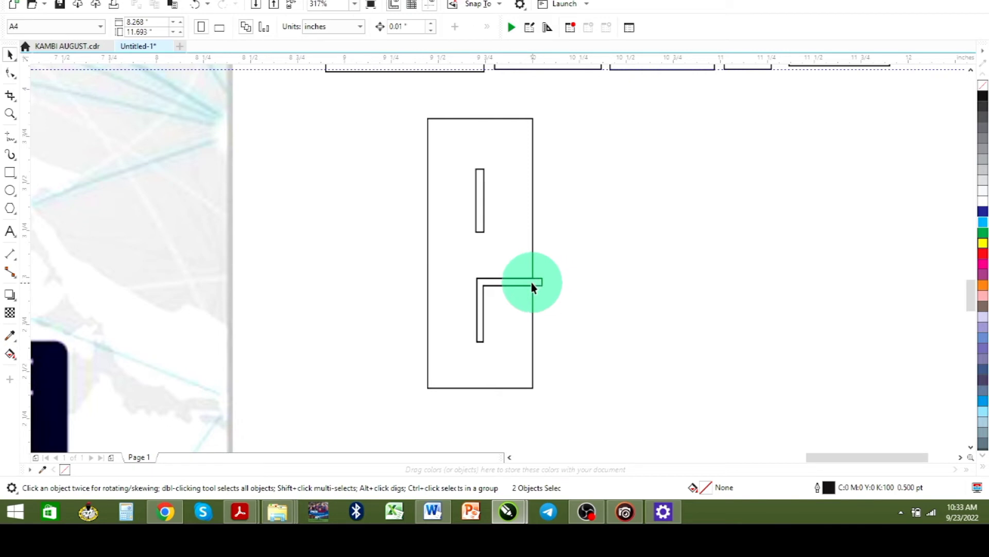
click(567, 295)
- Move the finished E right beside the F, with a narrow gap, aligned between the two horizontal guidelines
scroll(569, 293, down, 3)
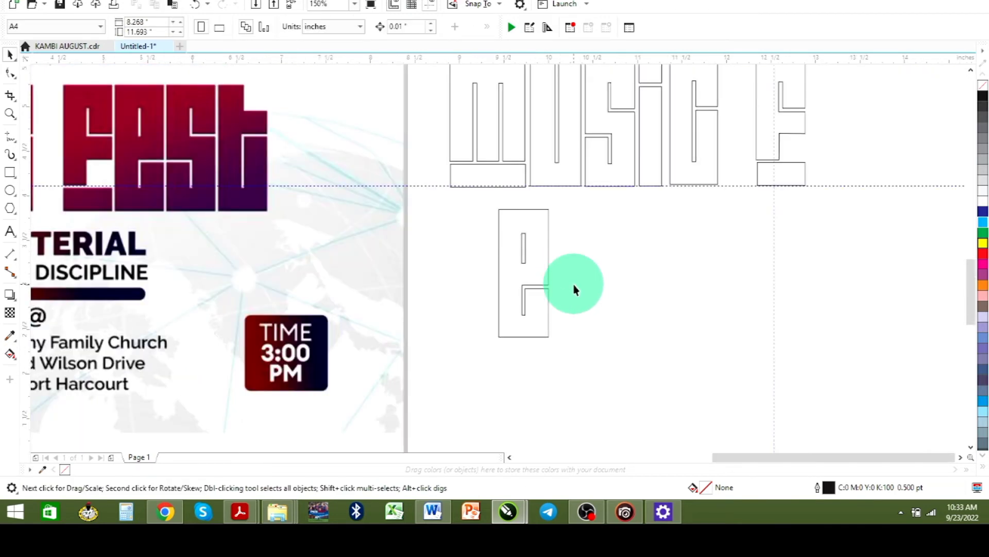
scroll(576, 291, down, 2)
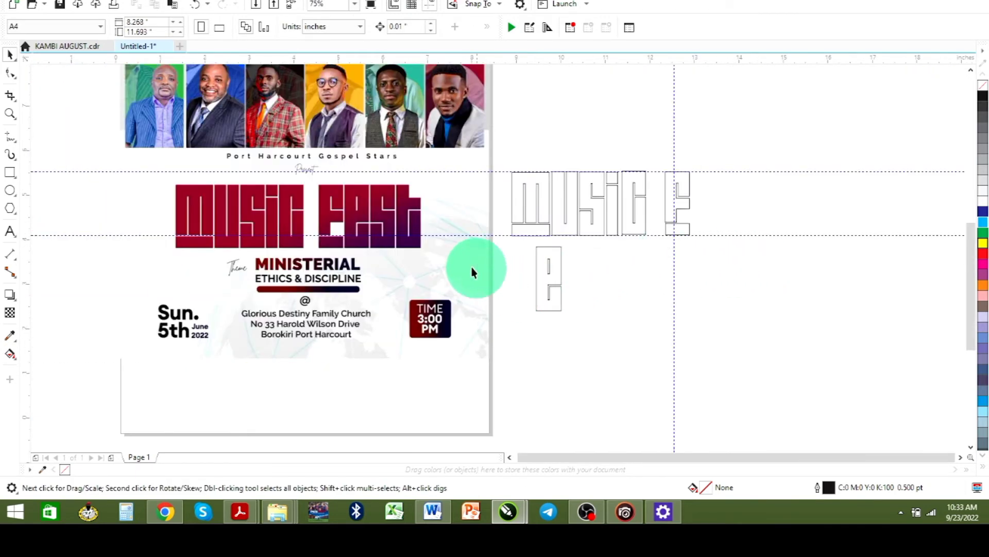
drag(553, 282, 728, 204)
click(763, 289)
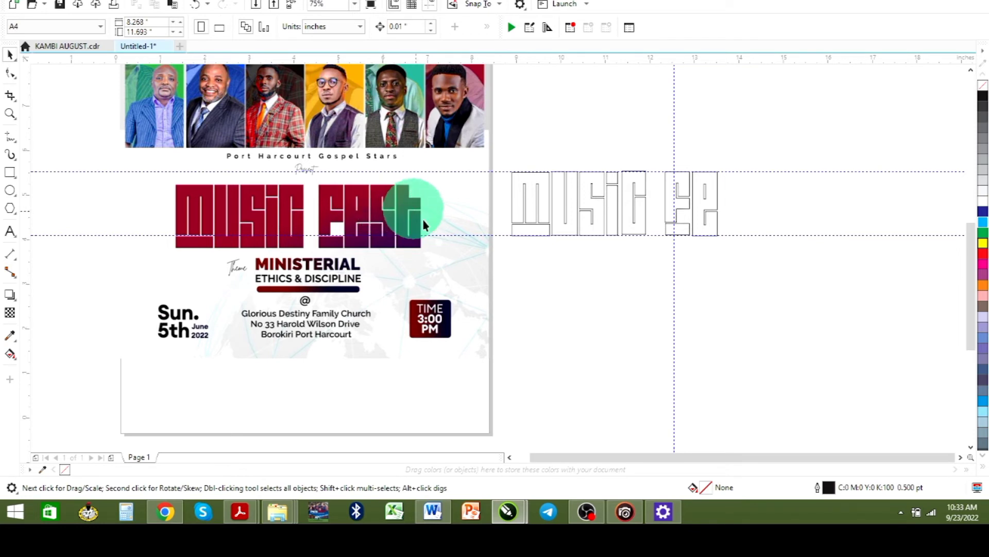
- Draw a rectangle about 0.548 by 1.409 in over the flyer's letter S in FEST
click(10, 113)
drag(363, 180, 441, 257)
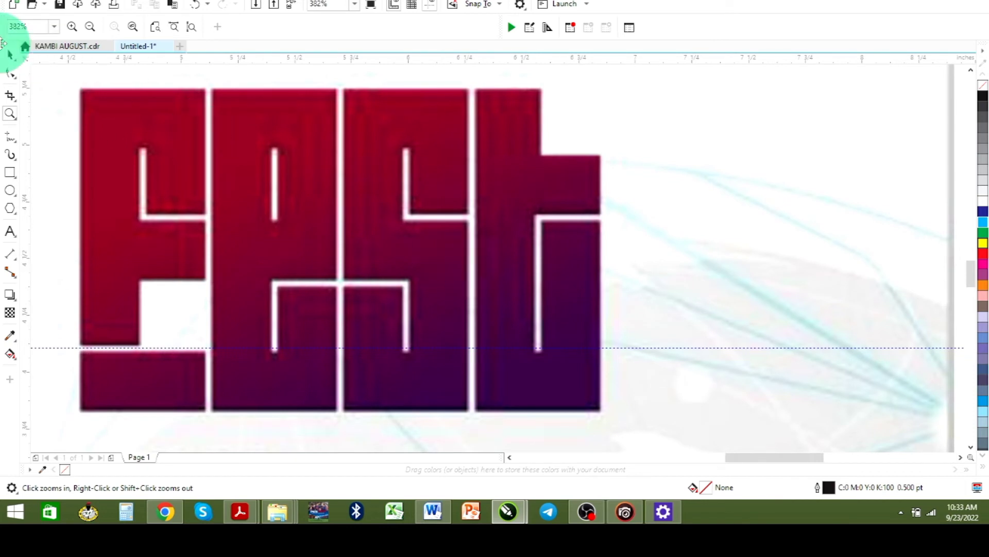
click(10, 172)
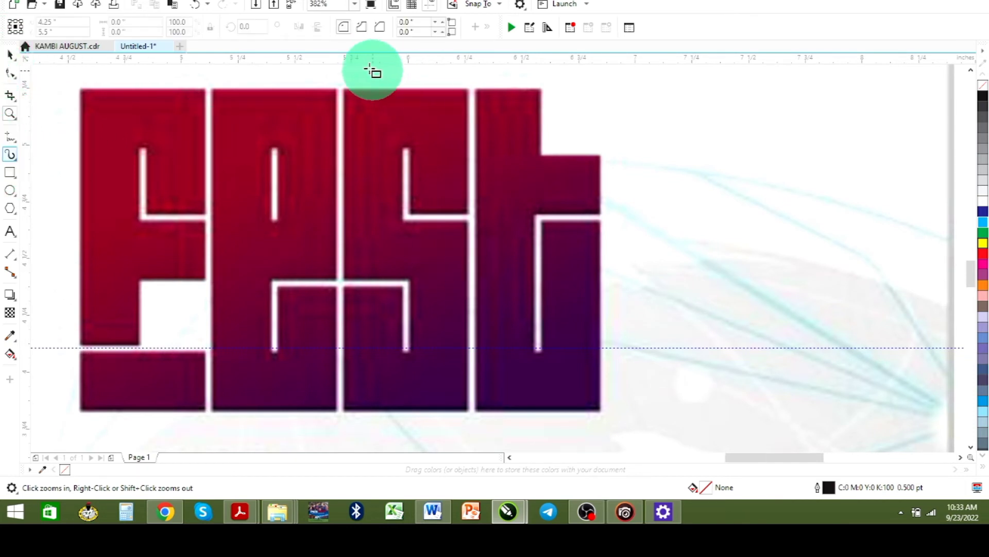
drag(343, 89, 469, 410)
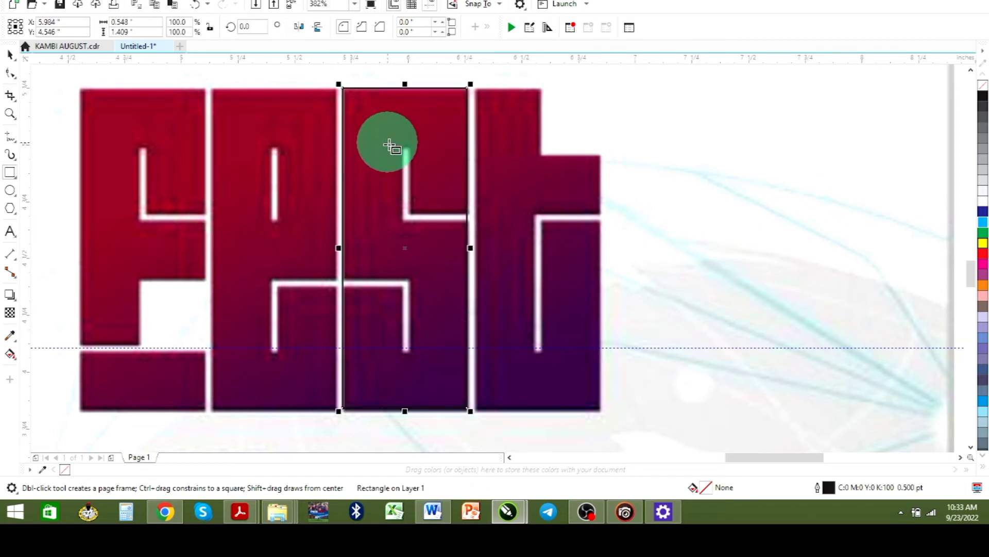
- Draw two offset overlapping rectangles, about 0.346 by 0.335 in and 0.343 by 0.33 in, over the S's upper L-shaped gap
drag(403, 145, 481, 219)
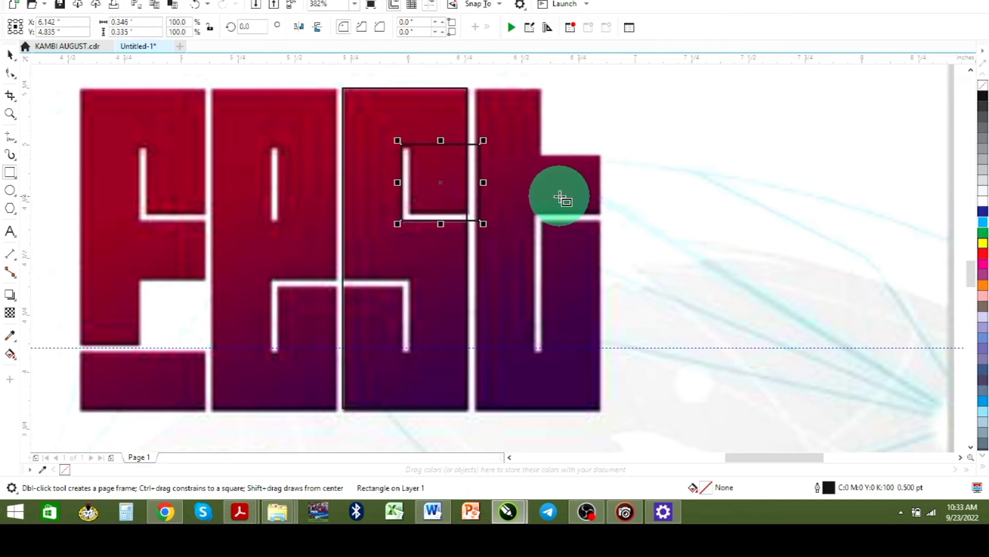
drag(409, 139, 486, 215)
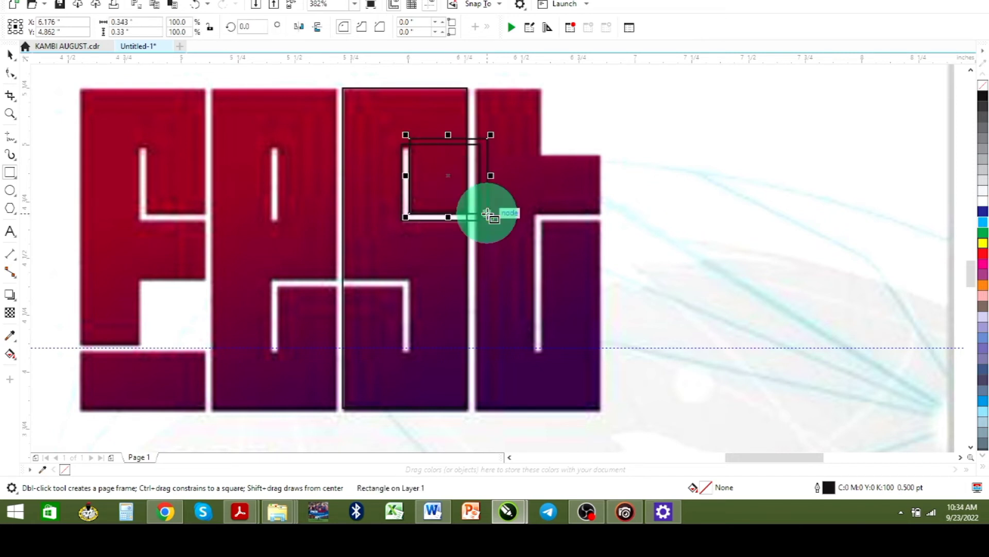
- Move the S rectangle and its two overlapping inner rectangles together to the blank area below the new lettering
click(10, 54)
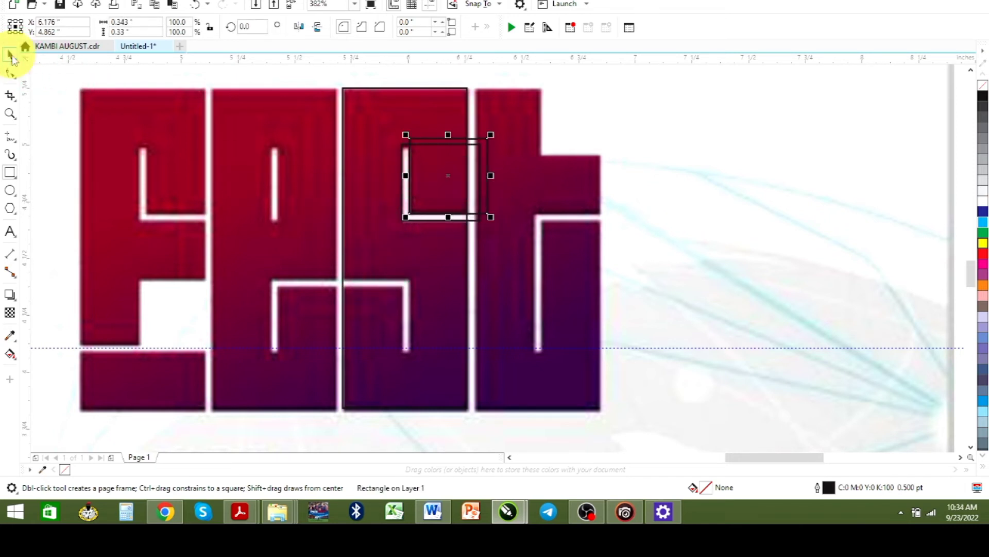
scroll(454, 186, down, 3)
scroll(454, 189, down, 2)
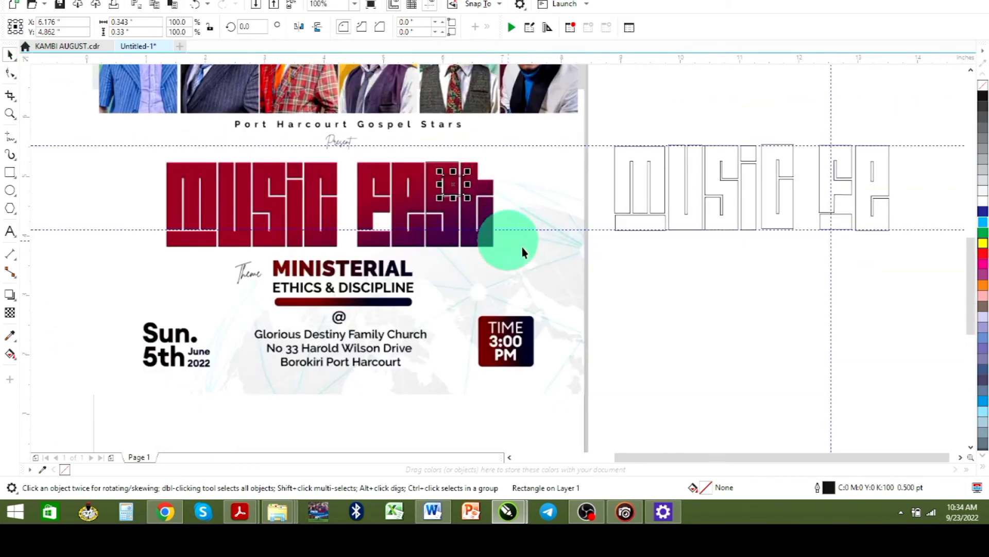
drag(402, 167, 392, 153)
drag(446, 191, 554, 261)
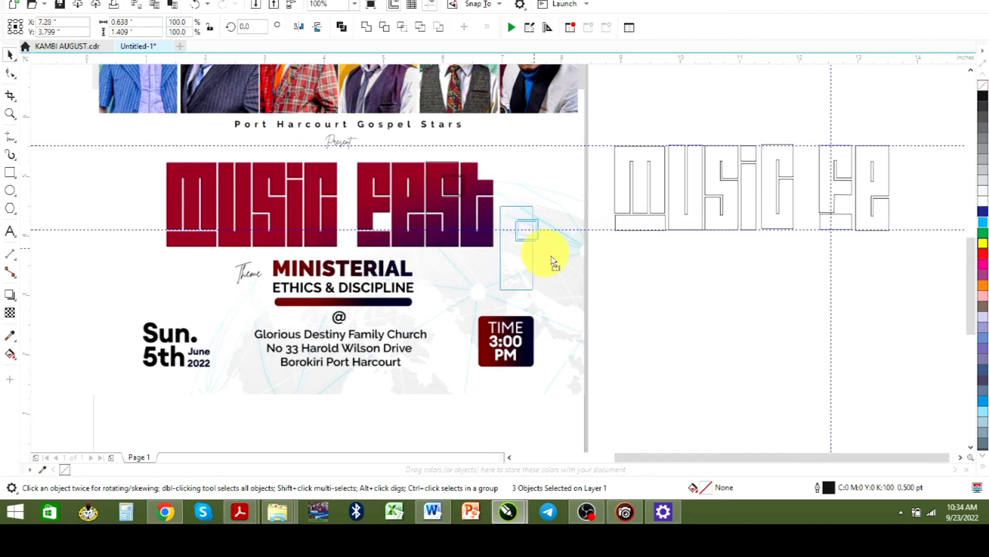
mouse_move(644, 294)
mouse_down()
mouse_move(656, 280)
mouse_move(659, 292)
mouse_up()
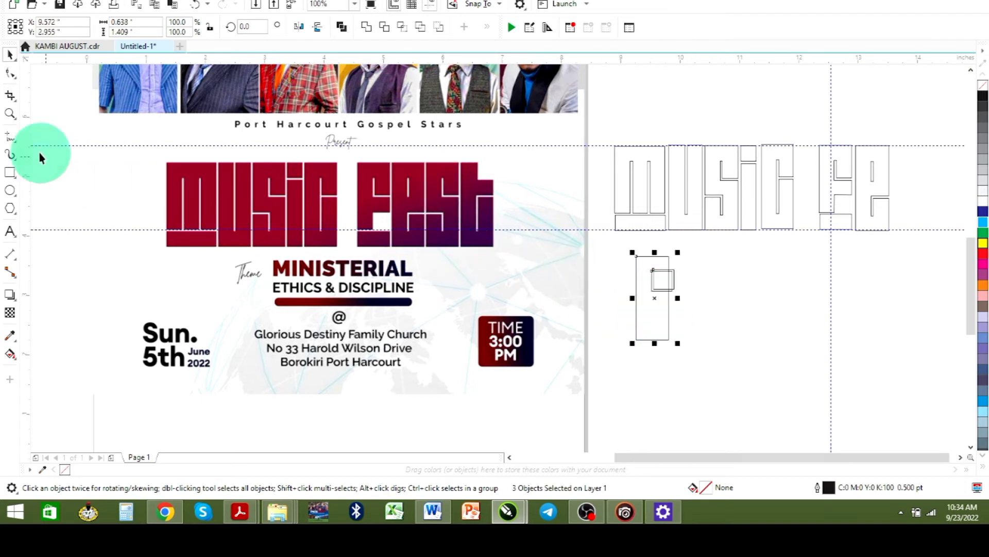
- Trim the rear inner rectangle of the S with the front one and delete the front one, leaving an L-shaped strip
click(9, 113)
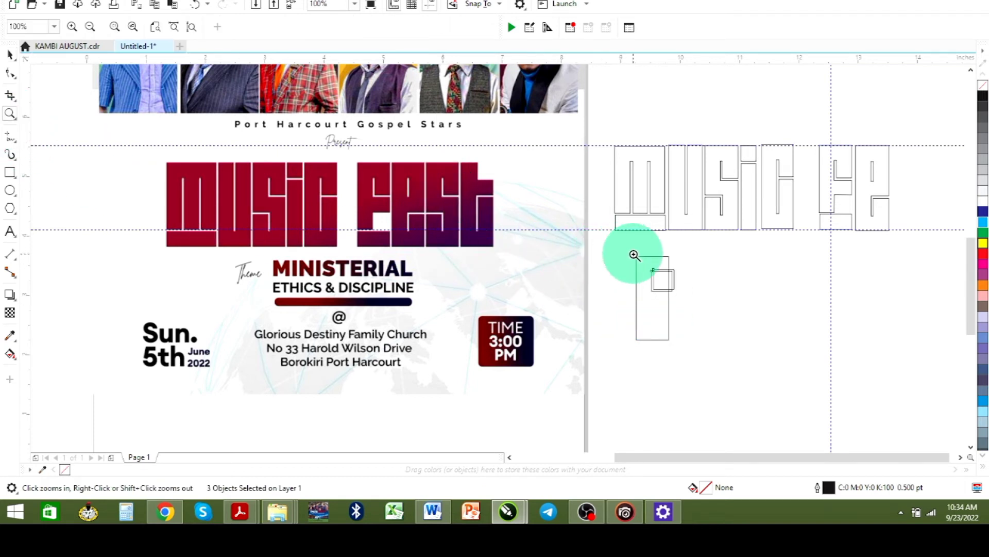
drag(629, 250, 674, 346)
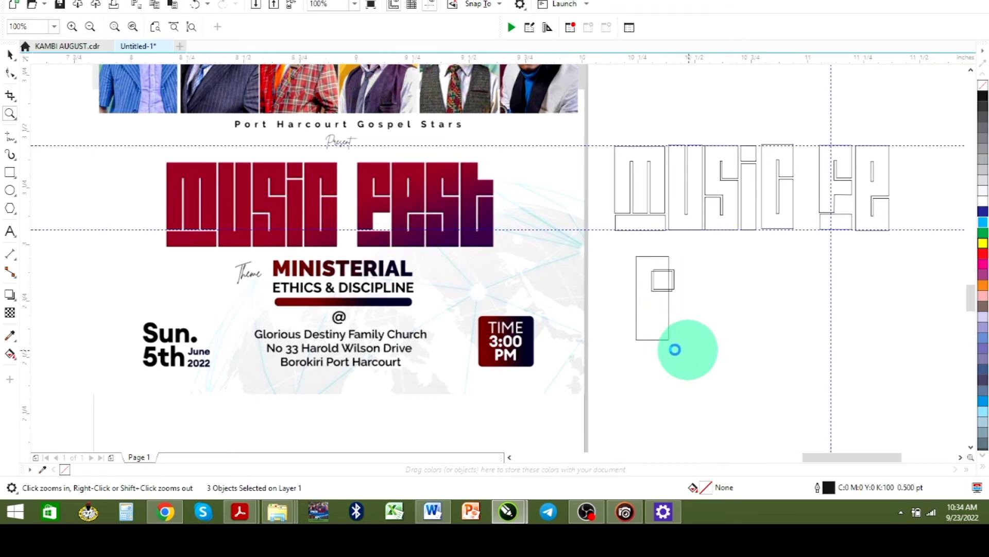
click(8, 54)
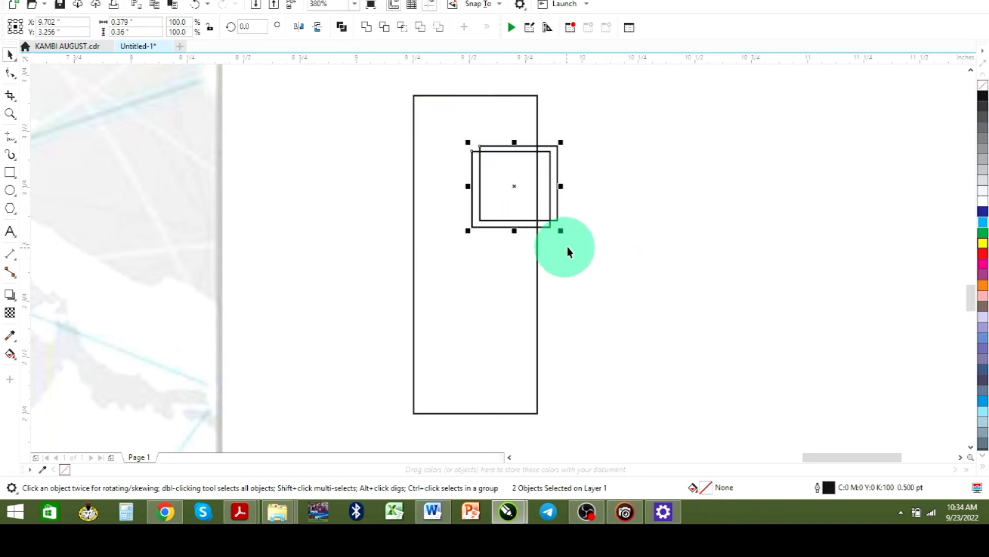
click(386, 28)
click(558, 198)
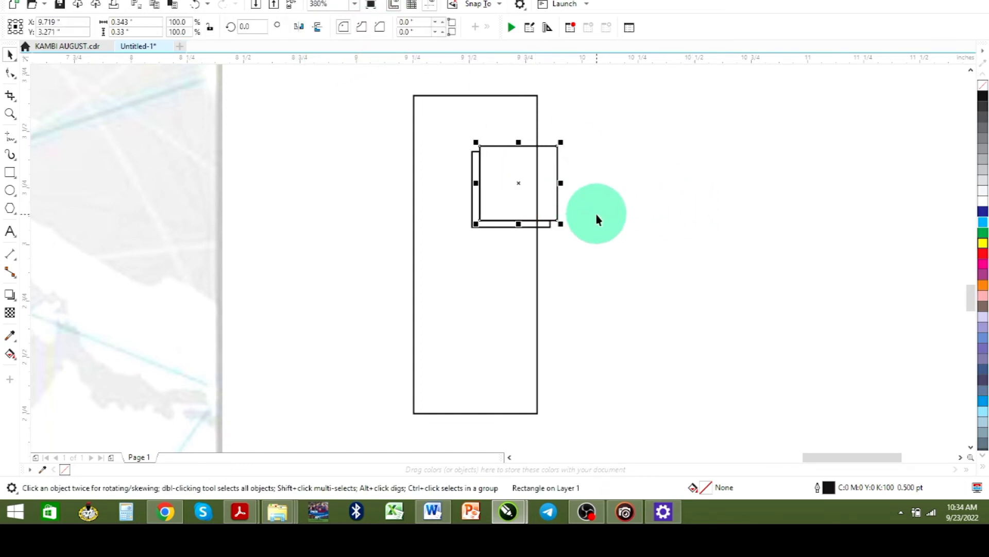
key(Delete)
- Duplicate the L-shaped strip, mirror the copy horizontally and vertically, and place it across the S block's lower left edge
click(531, 226)
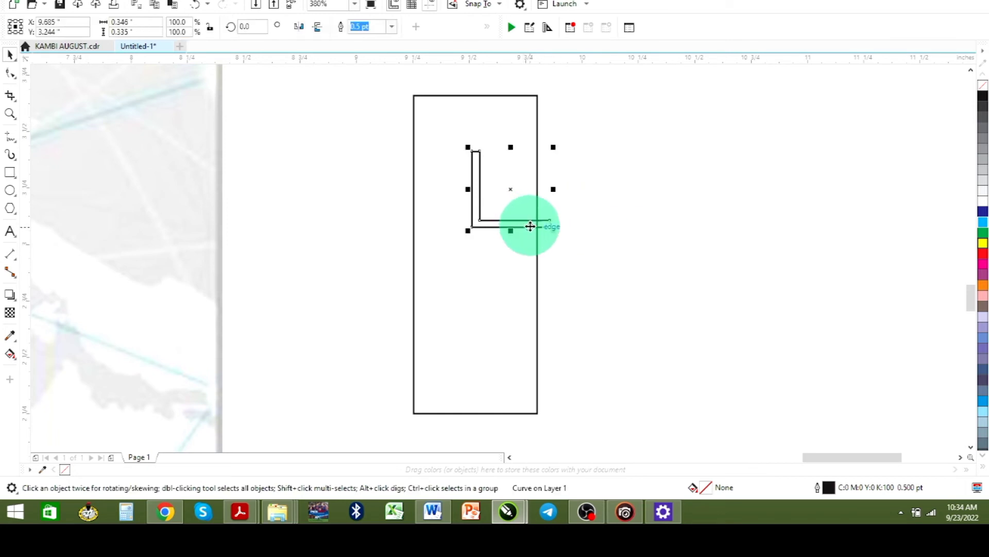
drag(530, 226, 565, 132)
click(566, 132)
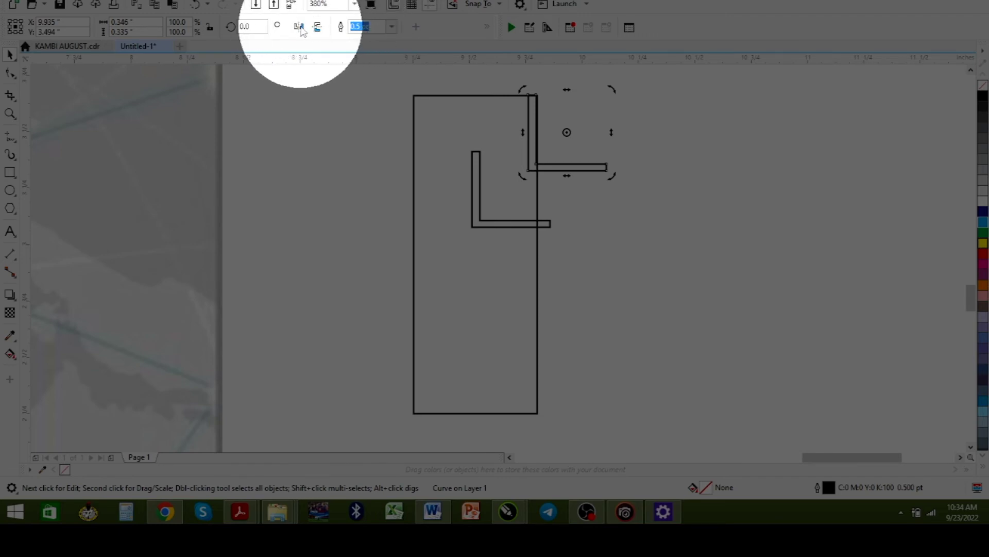
click(299, 28)
click(300, 28)
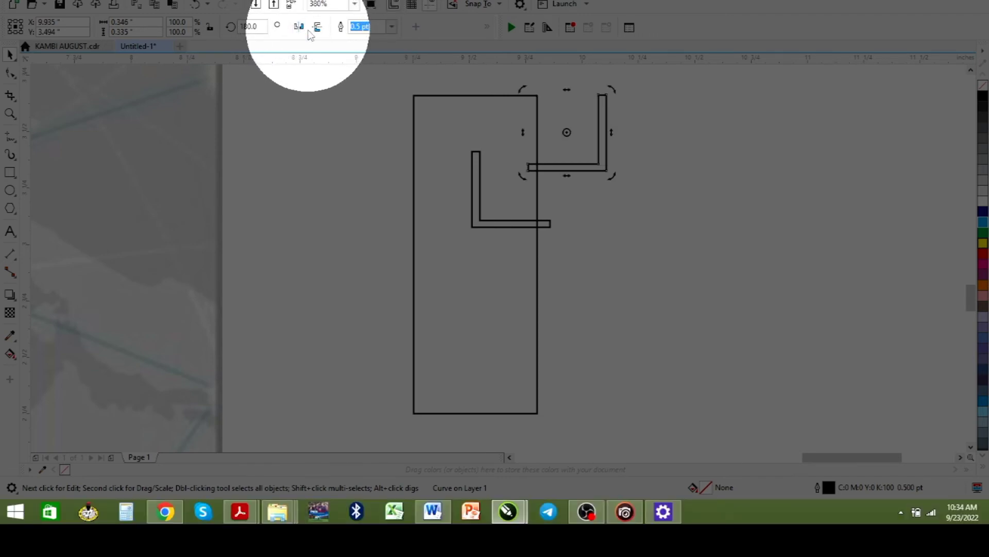
click(317, 28)
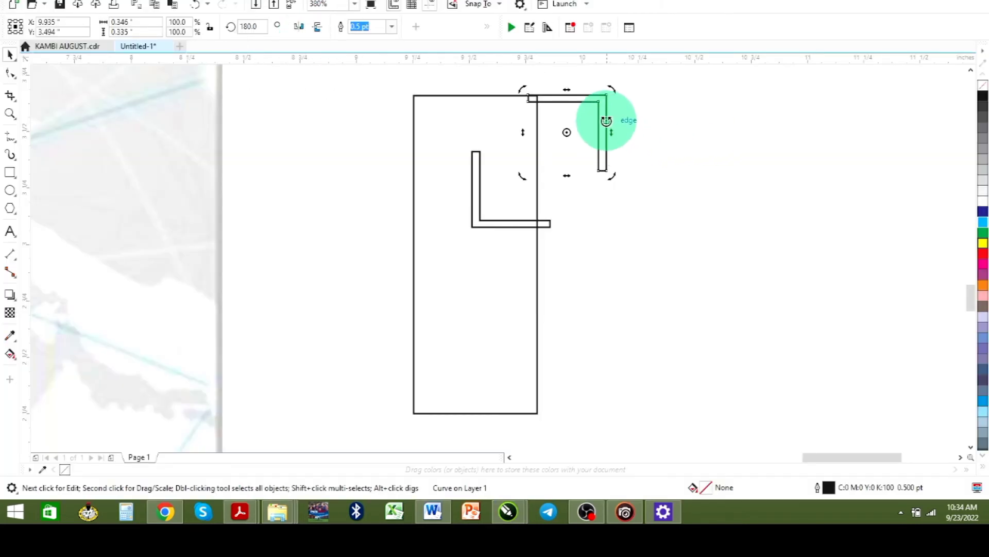
drag(606, 121, 475, 312)
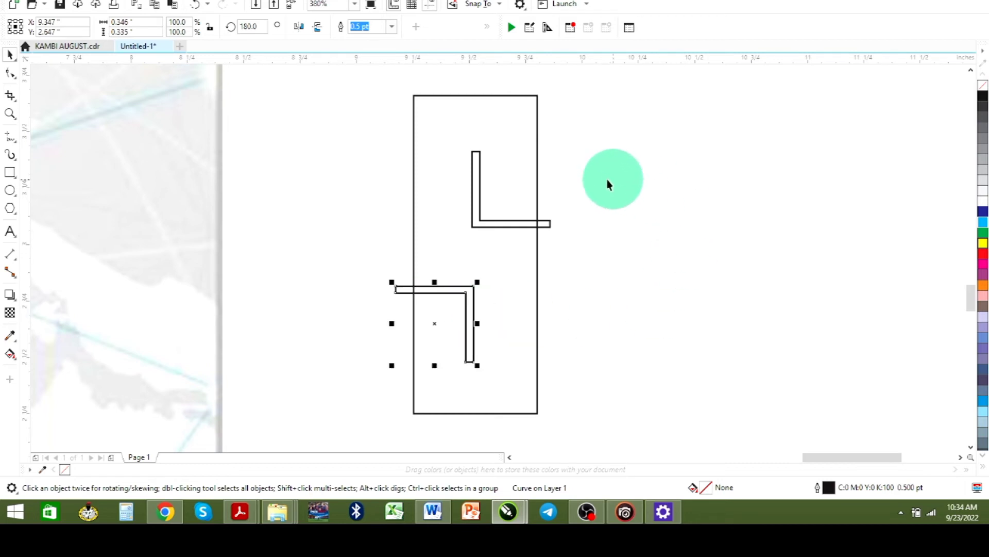
- Trim the upper L-shaped strip out of the S block and delete the leftover strip
click(479, 183)
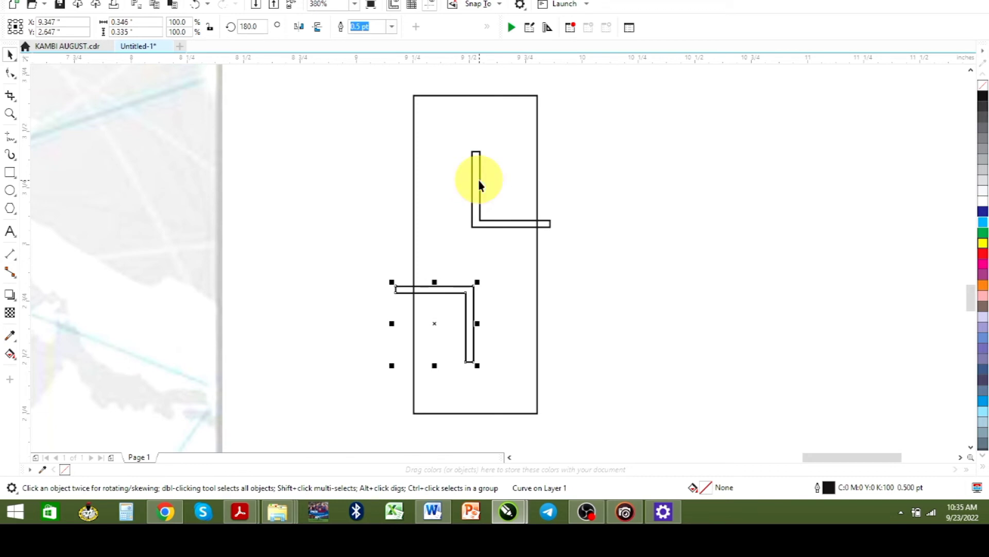
shift+click(462, 113)
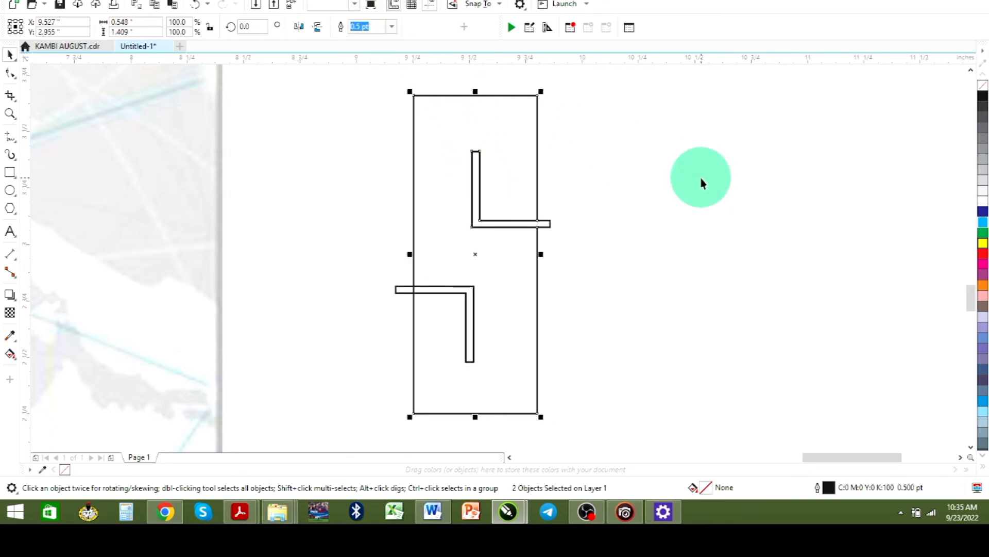
click(540, 222)
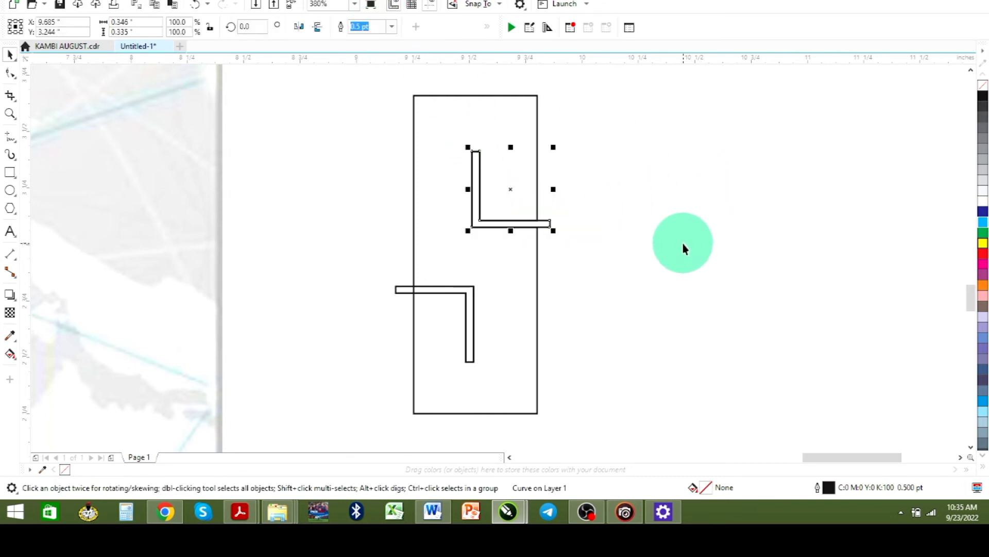
key(Delete)
- Nudge the lower L-shaped strip about 0.02 in to the right, trim it out of the S block, and delete the leftover strip
click(472, 324)
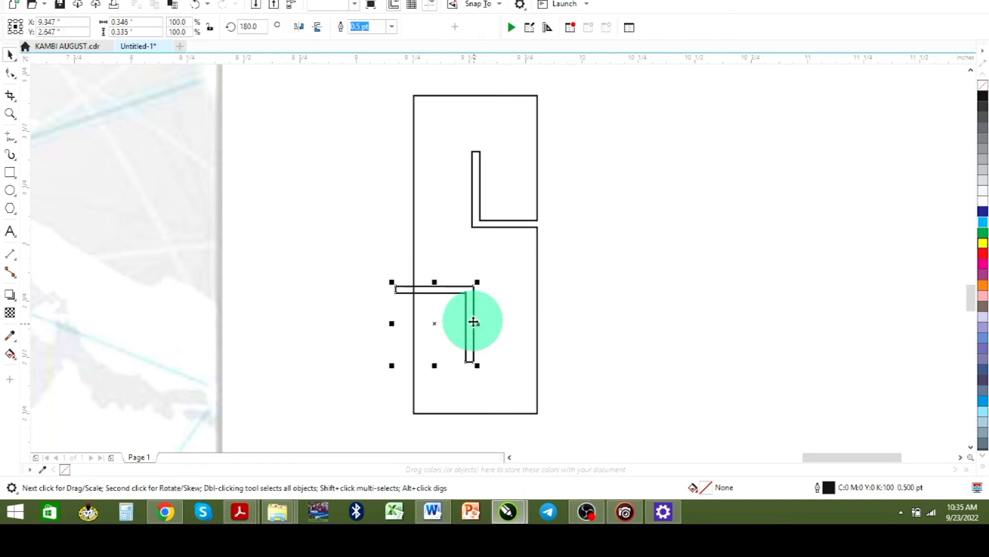
drag(473, 322, 473, 322)
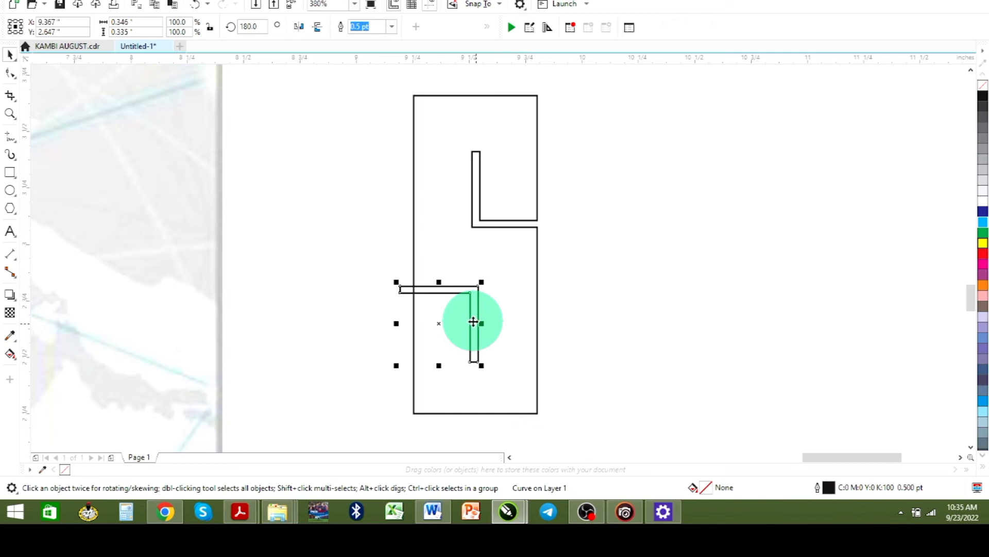
shift+click(531, 278)
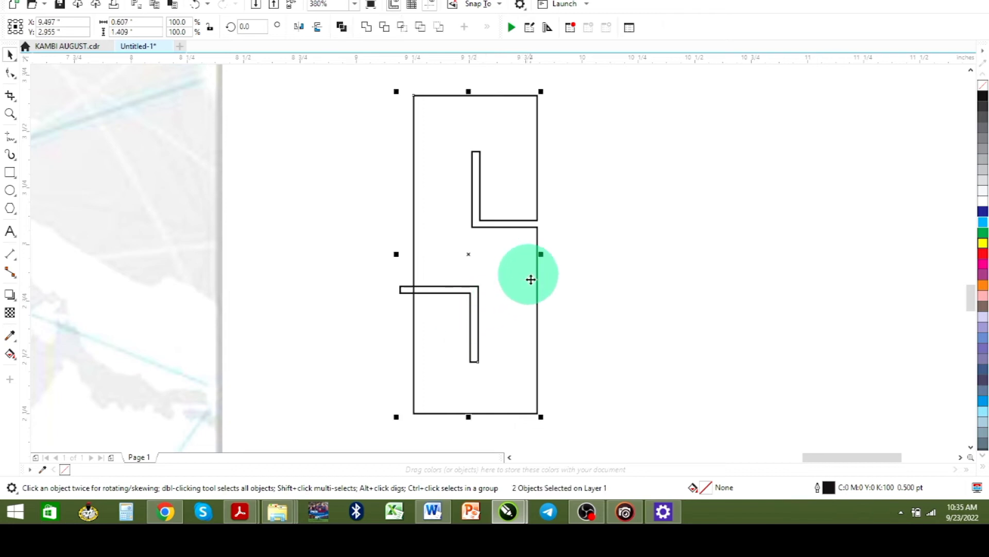
click(384, 30)
click(277, 232)
click(467, 293)
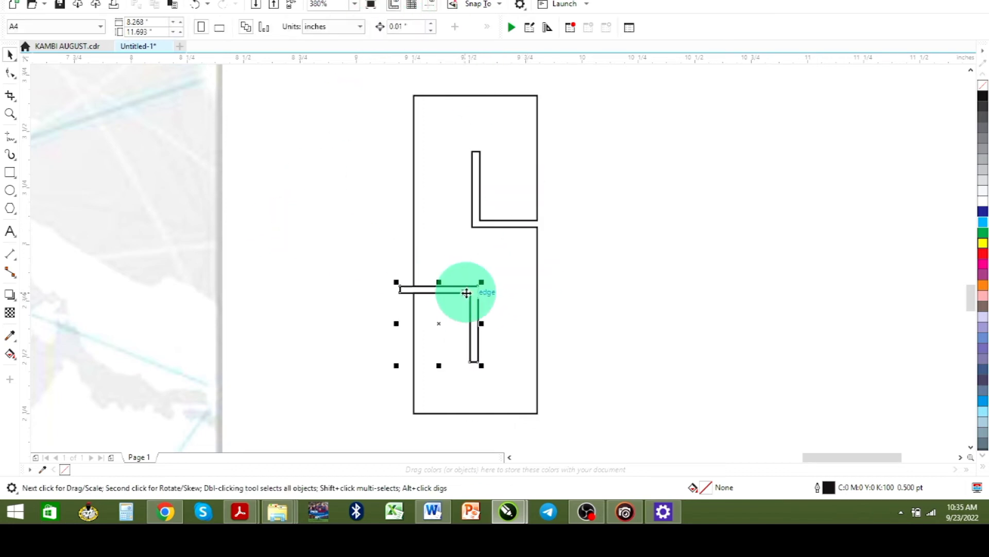
key(Delete)
- Move the finished S right beside the E in the new lettering, with a narrow gap, aligned between the two horizontal guidelines
scroll(474, 237, down, 2)
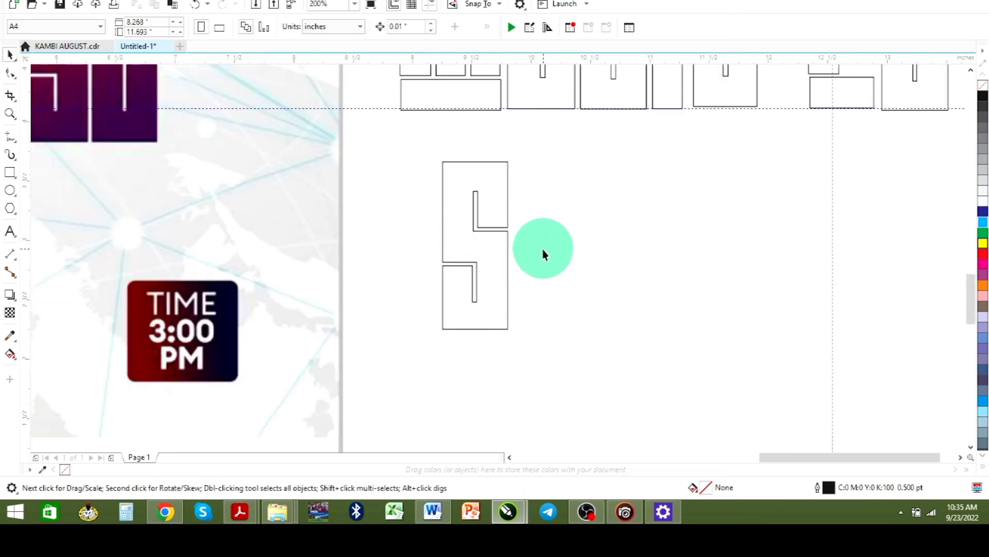
scroll(544, 254, down, 2)
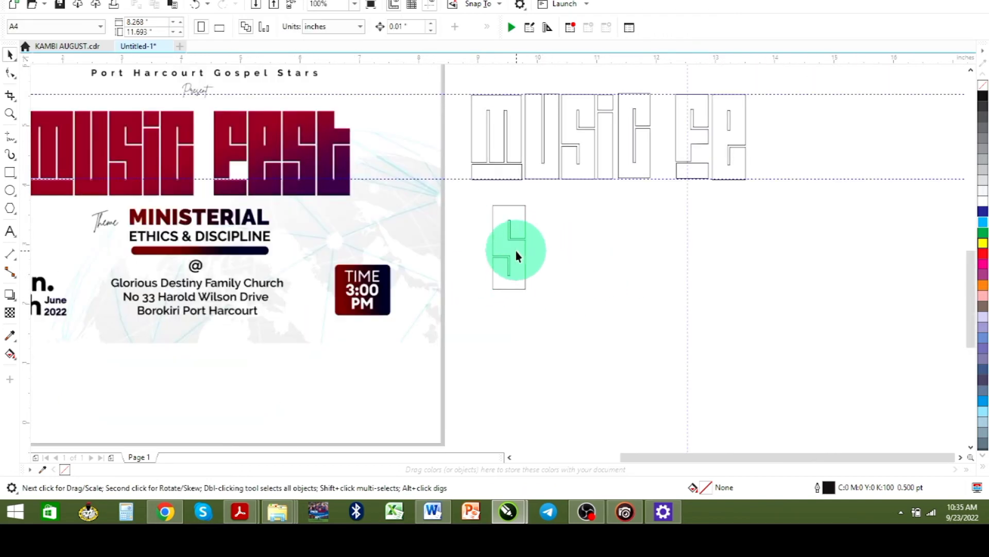
drag(515, 252, 779, 147)
click(816, 277)
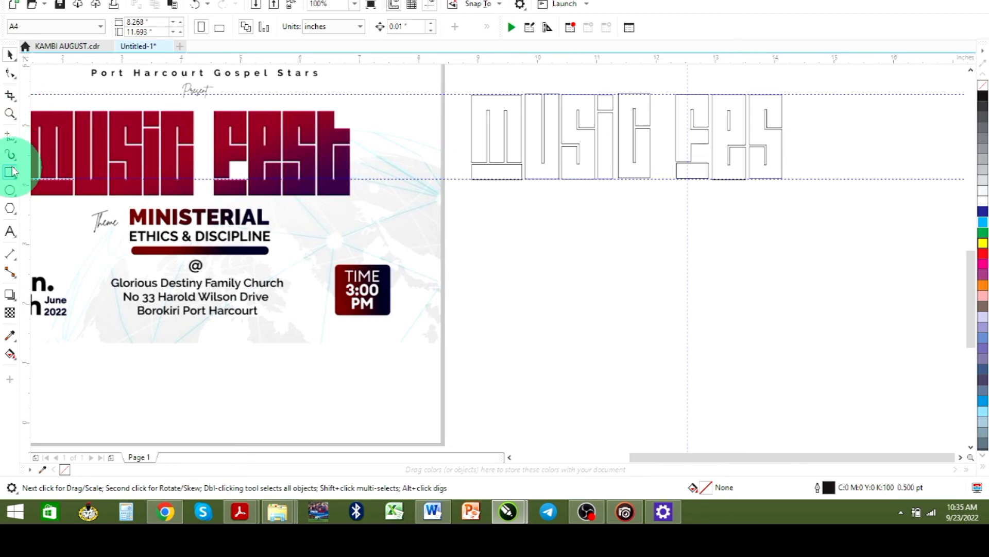
- Draw a rectangle about 0.551 by 1.418 in over the flyer's letter T in FEST
click(10, 113)
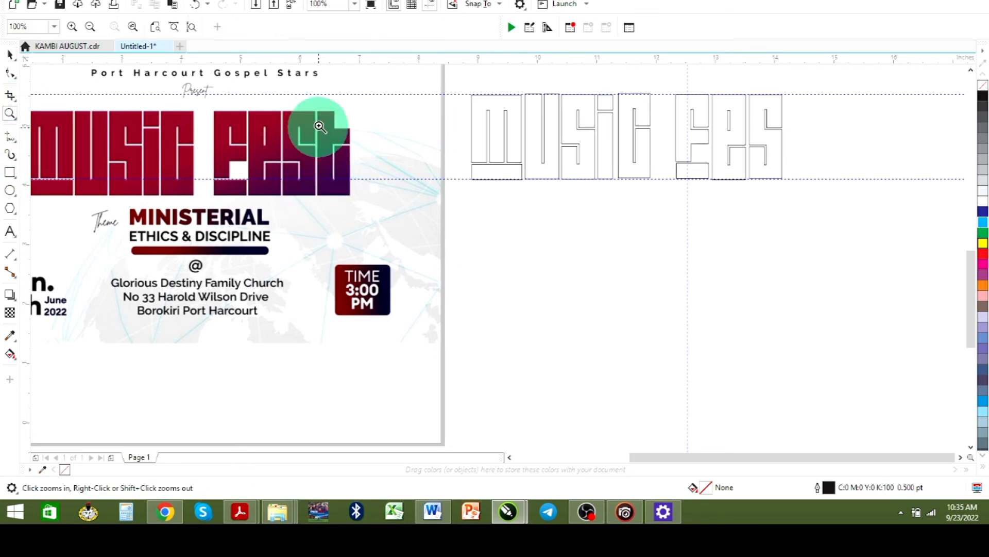
drag(314, 107, 355, 199)
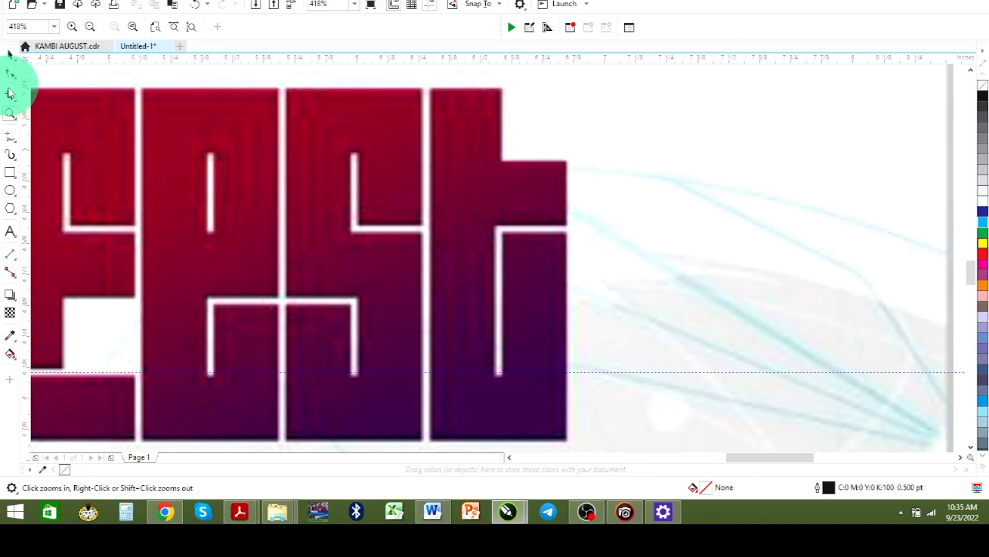
click(9, 174)
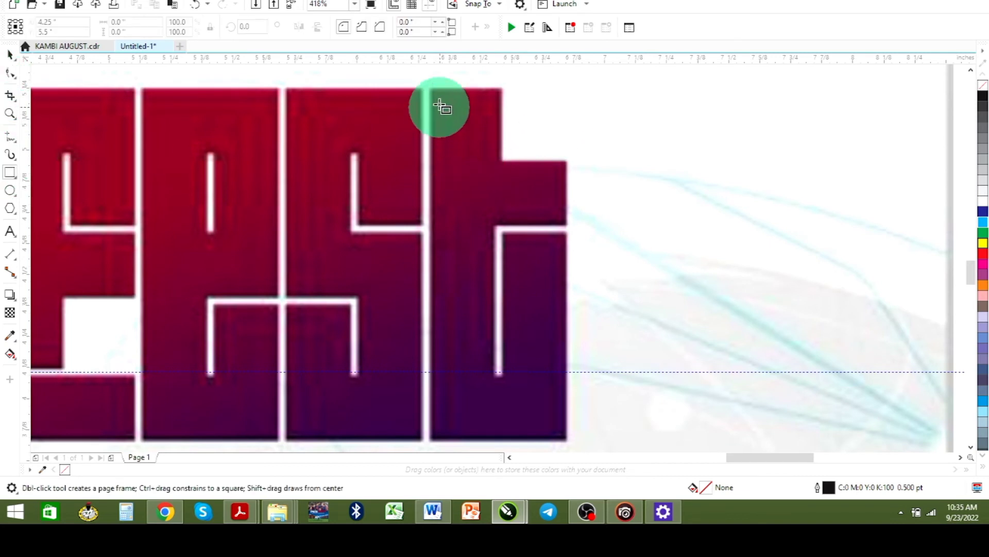
drag(431, 87, 567, 440)
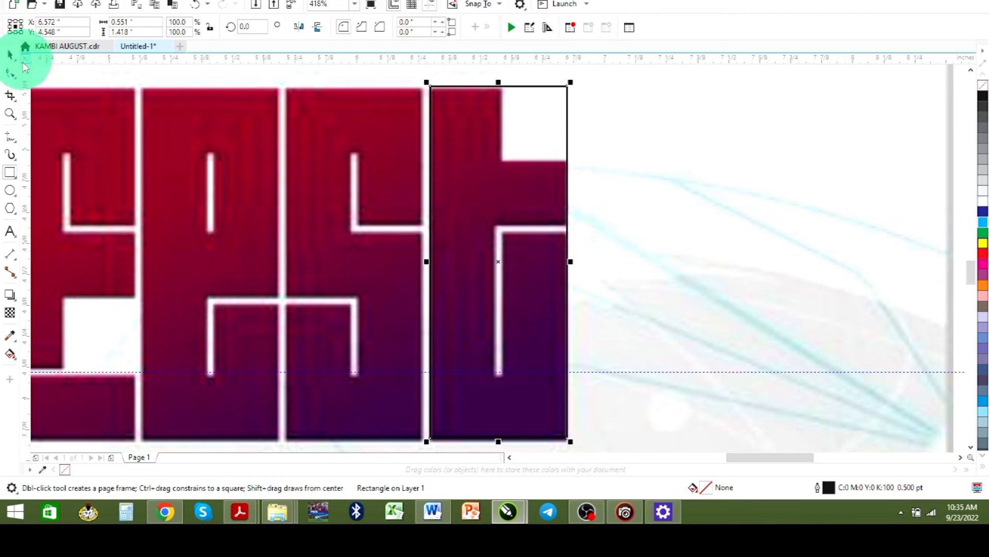
- Convert the T rectangle to curves so its nodes can be edited
click(10, 74)
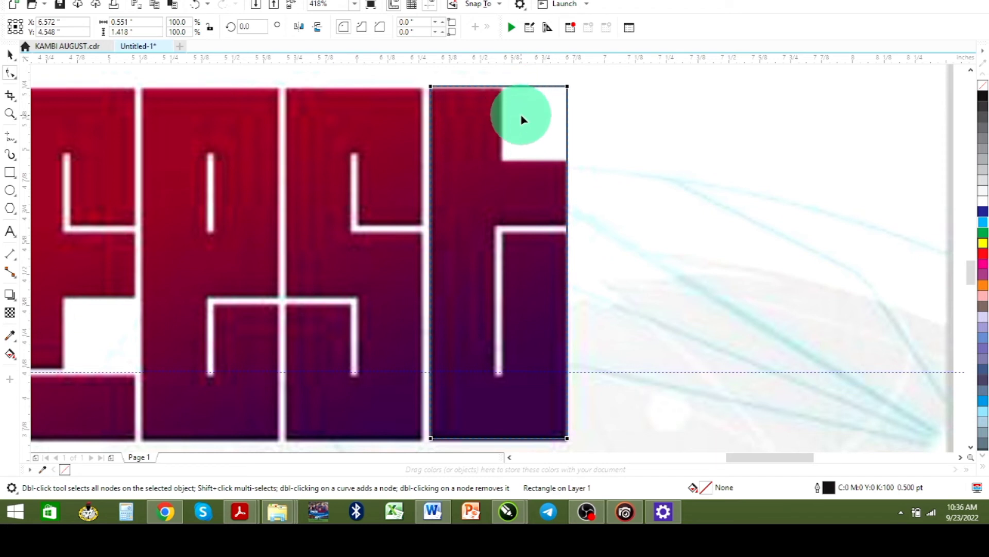
click(522, 122)
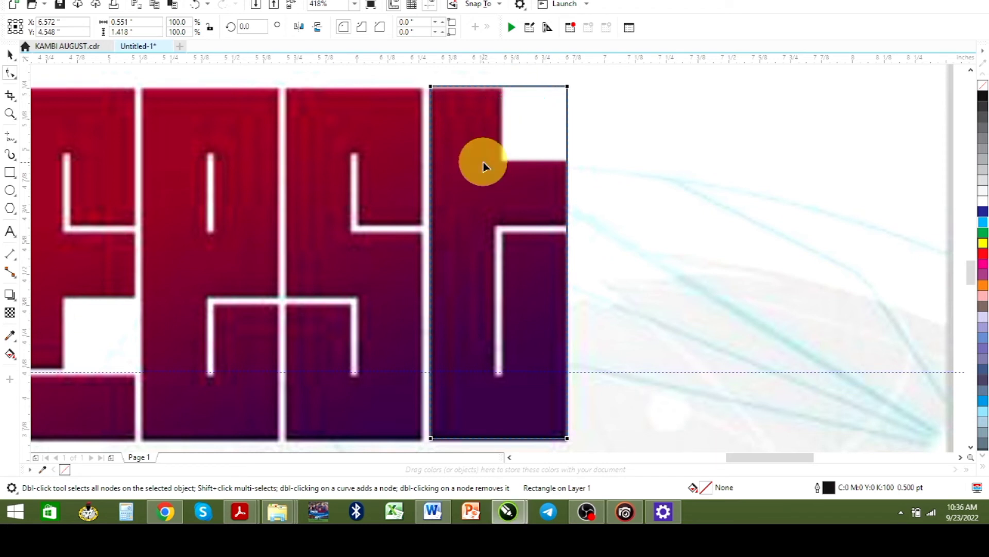
click(10, 55)
click(471, 211)
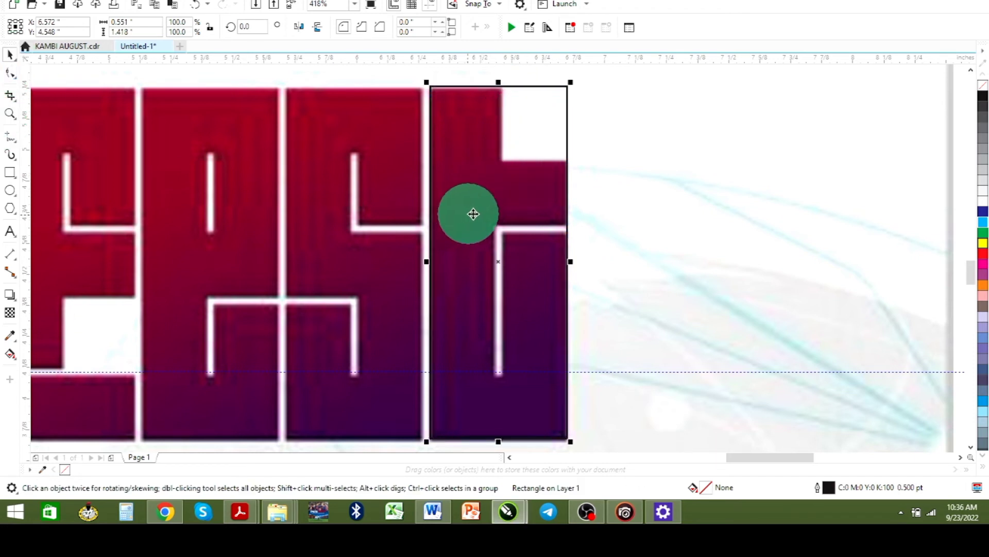
click(470, 211)
click(15, 77)
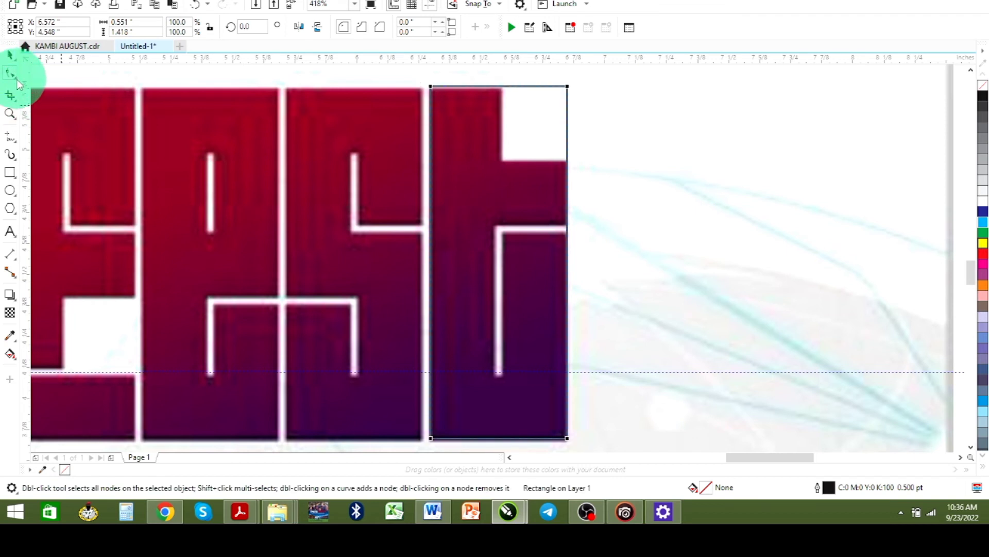
key(ctrl+q)
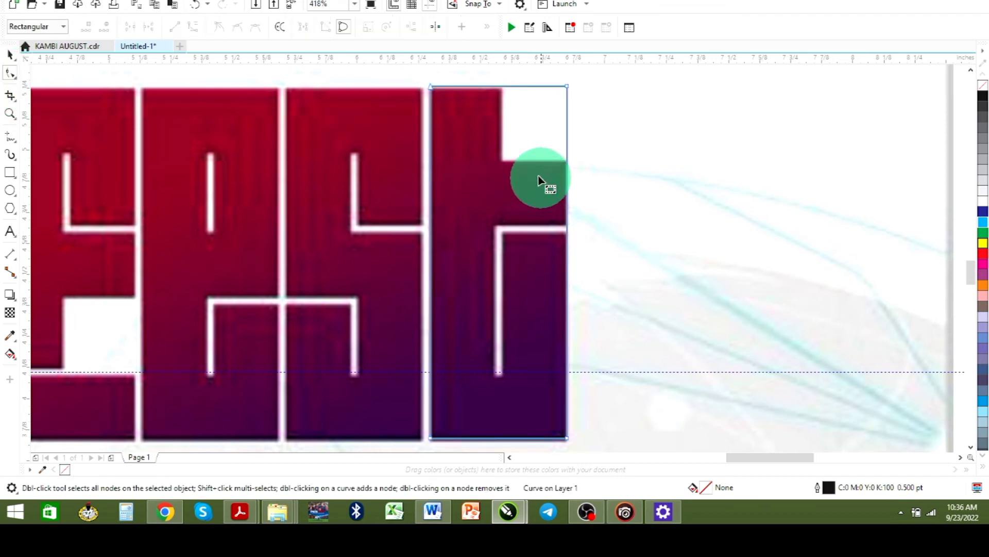
- Add nodes on the T outline's top and right edges at the notch ends and move the upper right corner node to the notch's inner corner
double_click(498, 87)
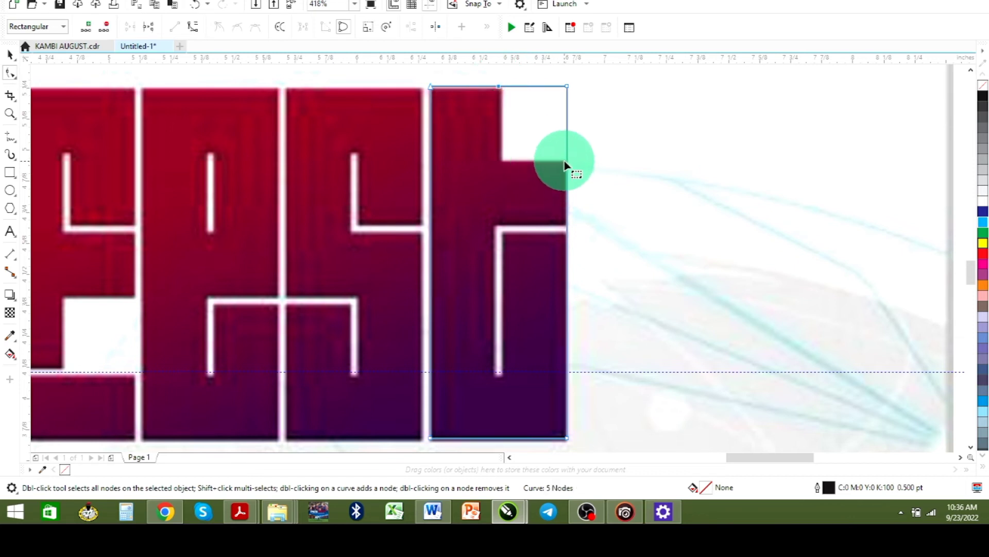
double_click(568, 161)
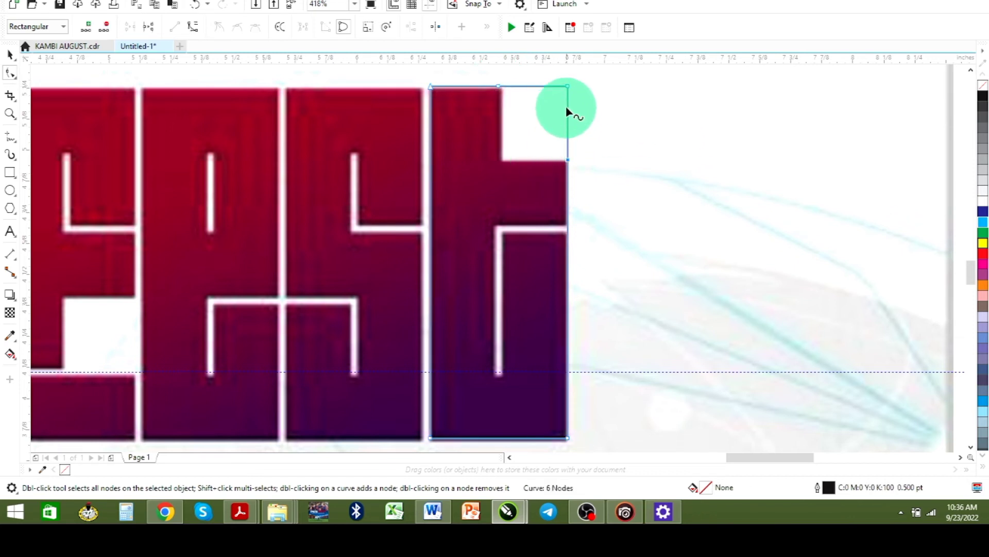
drag(567, 87, 500, 154)
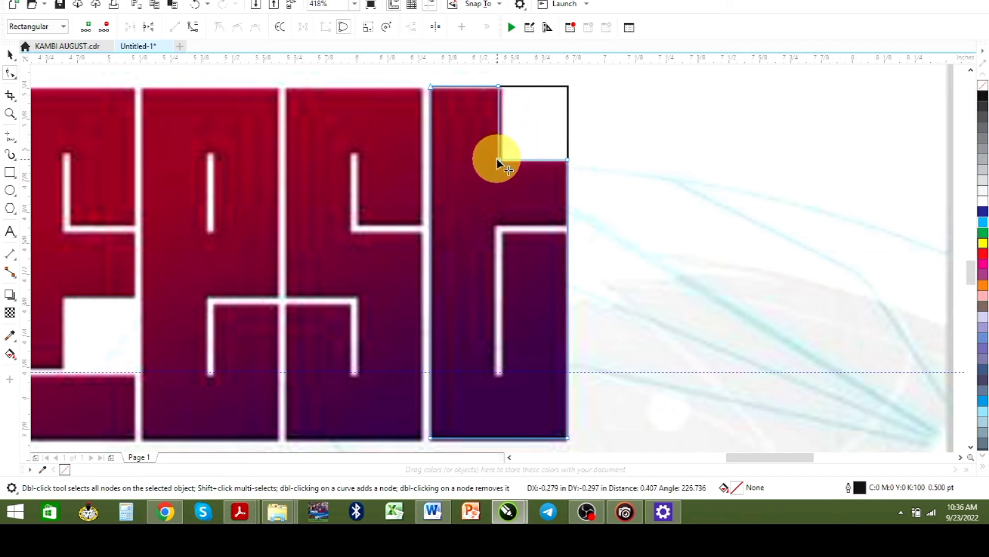
- Finish the T outline's upper right notch and draw two offset rectangles, about 0.374 by 0.618 and 0.409 by 0.625 in, along the T's inner line
drag(497, 161, 498, 160)
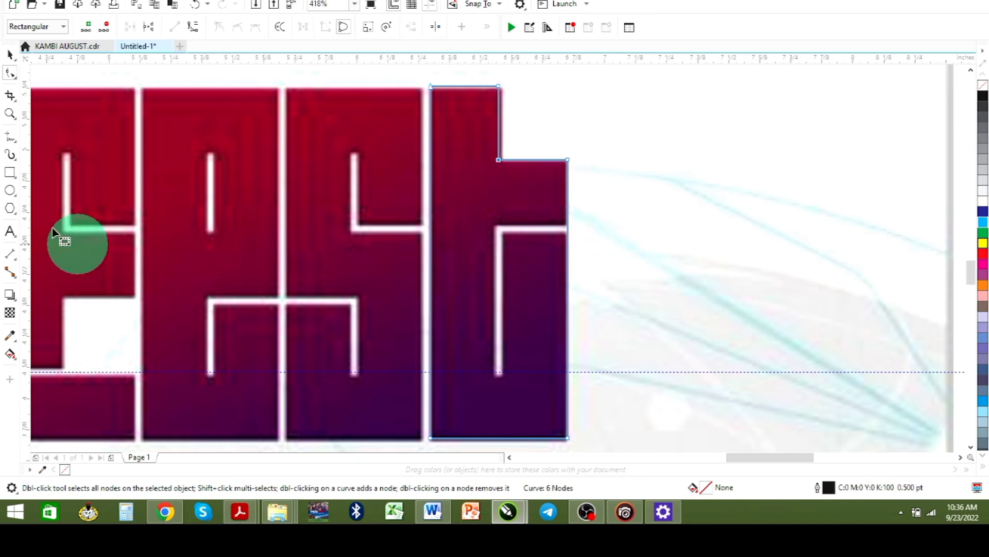
click(9, 171)
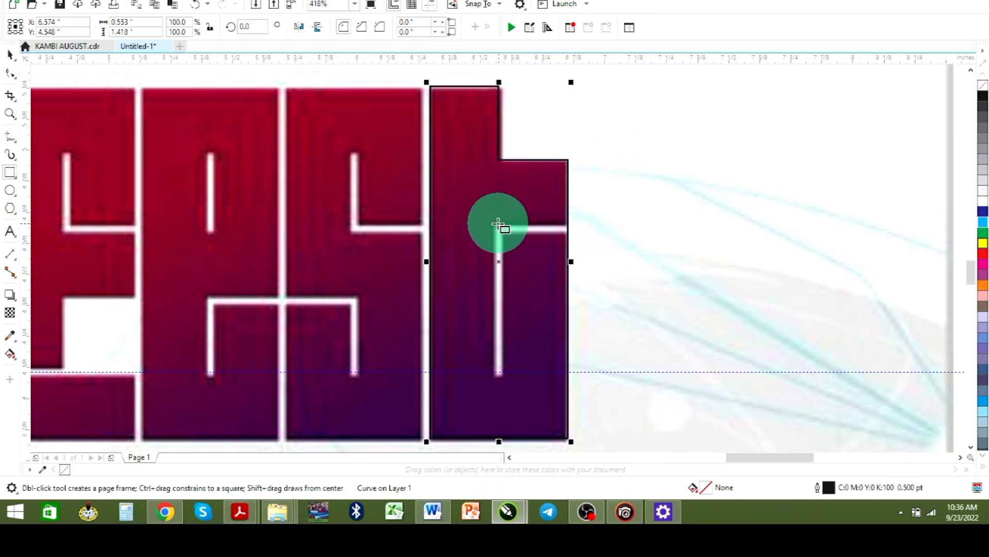
drag(493, 223, 586, 378)
drag(503, 233, 607, 387)
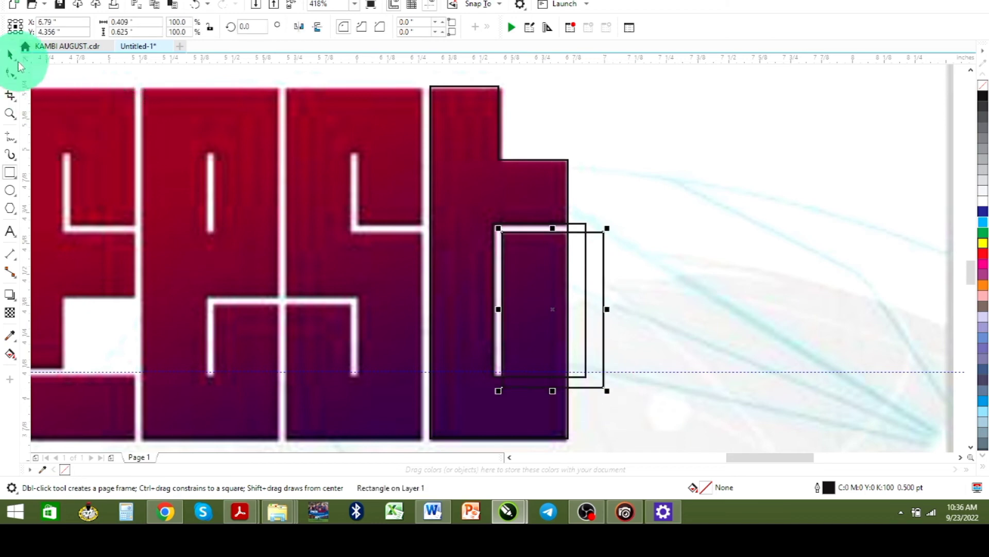
- Move the T outline with its two rectangles off the flyer to the empty area below the new lettering's M
click(10, 54)
scroll(459, 219, down, 4)
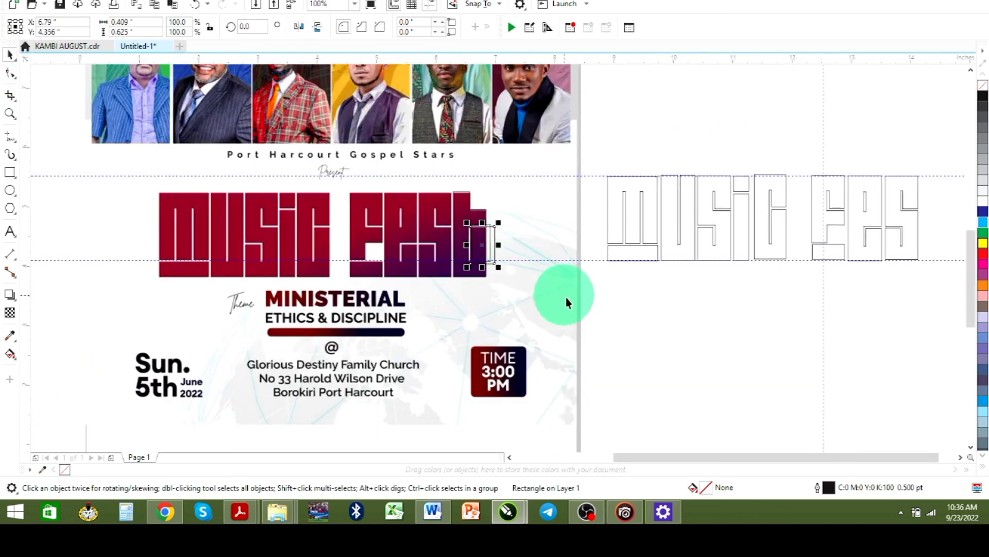
drag(415, 185, 413, 182)
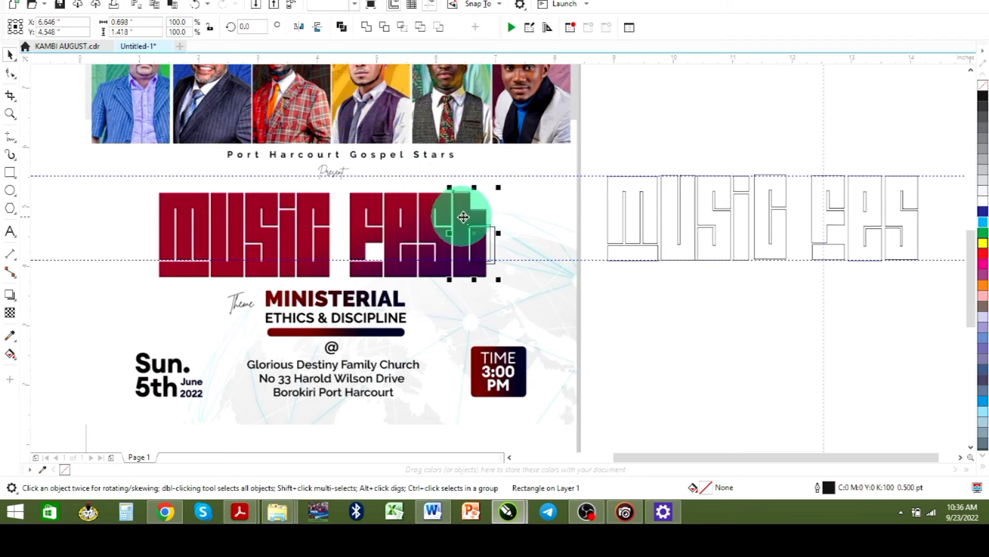
drag(496, 246, 664, 324)
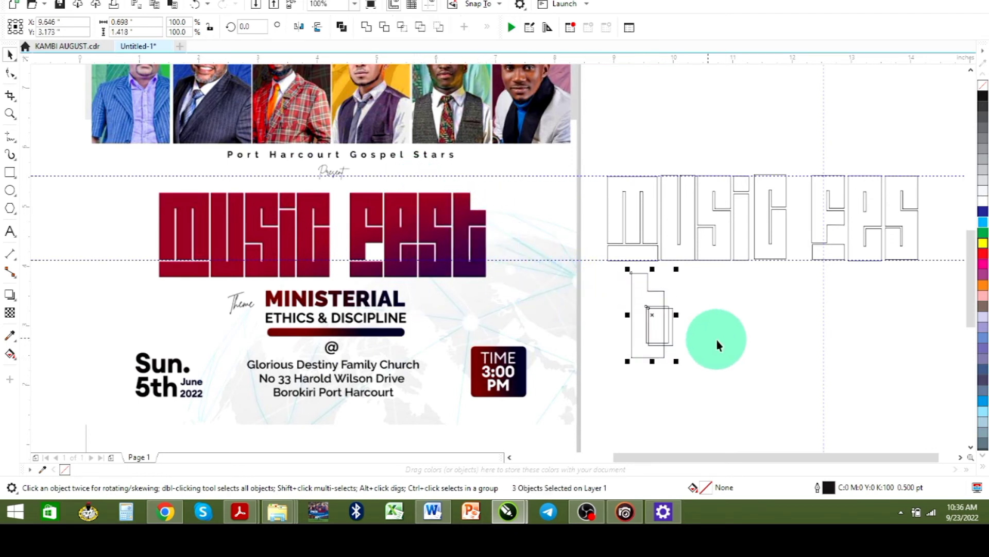
- Trim the rear rectangle on the T with the front one and delete the front one, leaving a thin angled strip
click(10, 114)
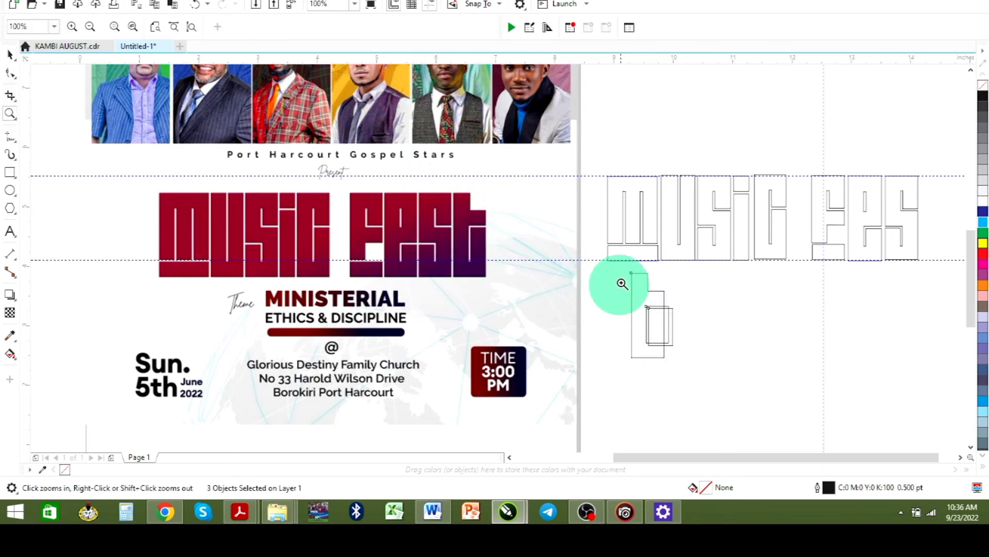
drag(624, 265, 415, 212)
click(9, 54)
click(341, 27)
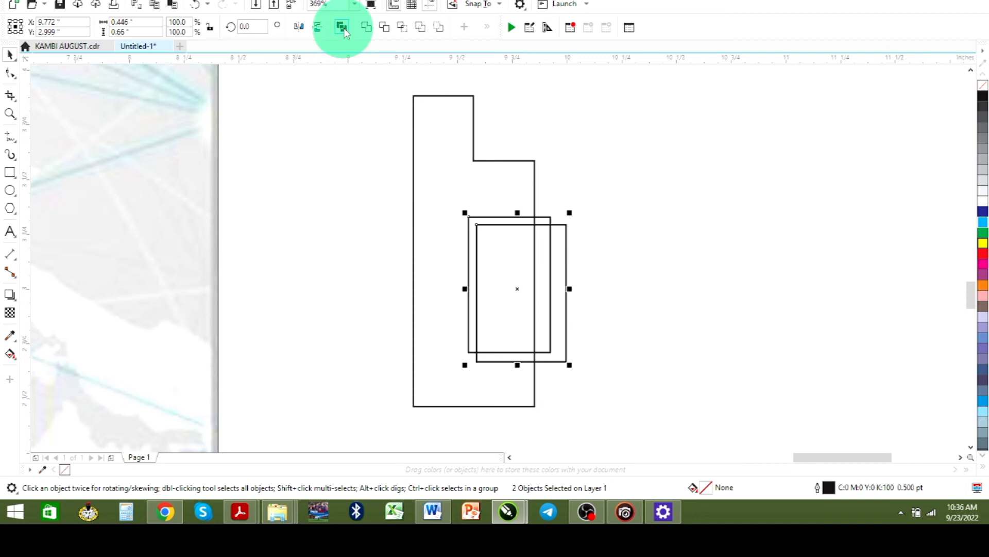
click(387, 27)
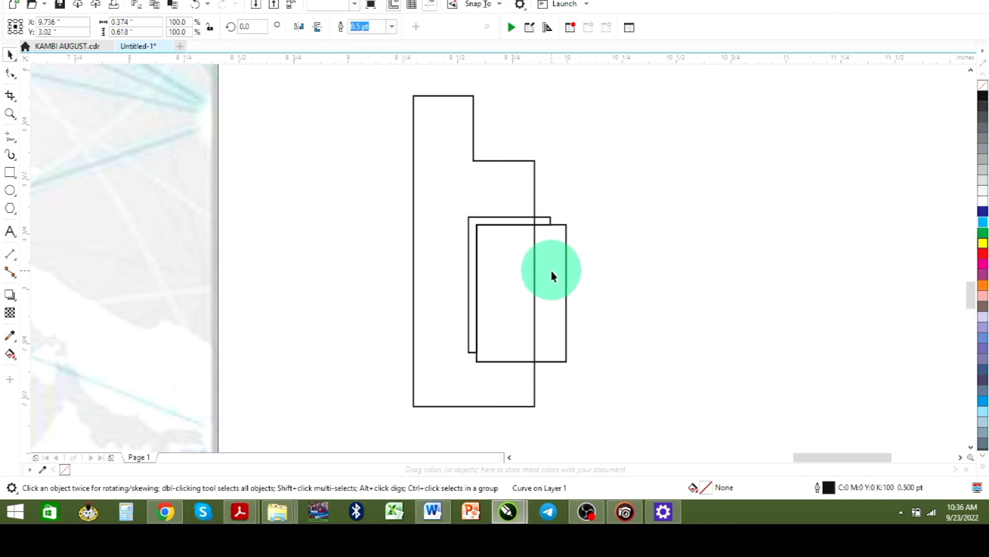
click(553, 273)
key(Delete)
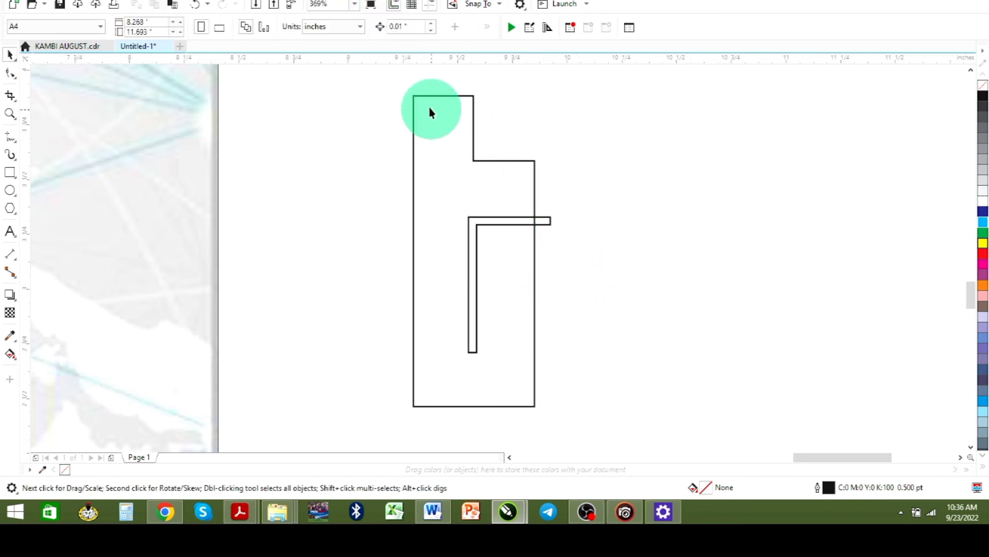
- Trim the T outline with the thin angled strip and delete the strip
drag(397, 90, 596, 410)
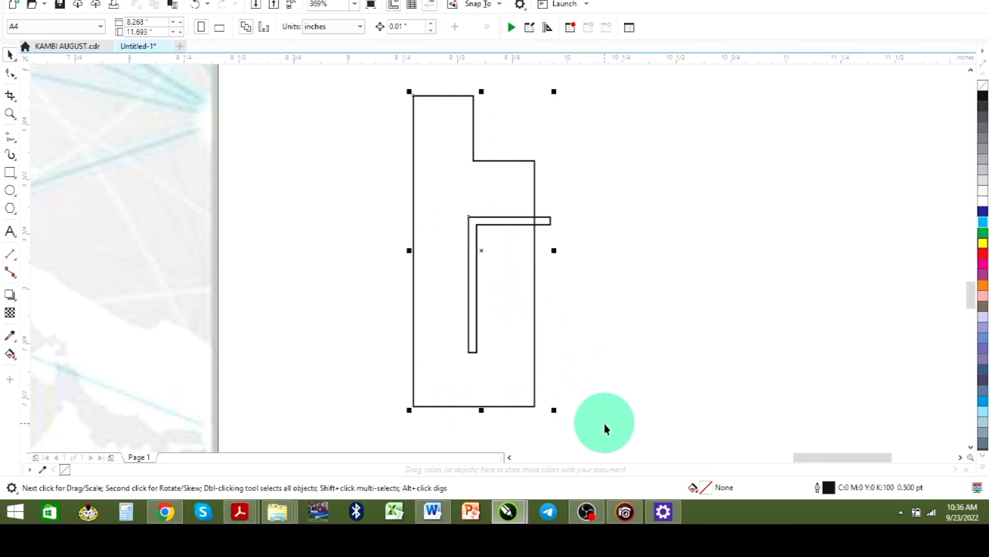
click(386, 32)
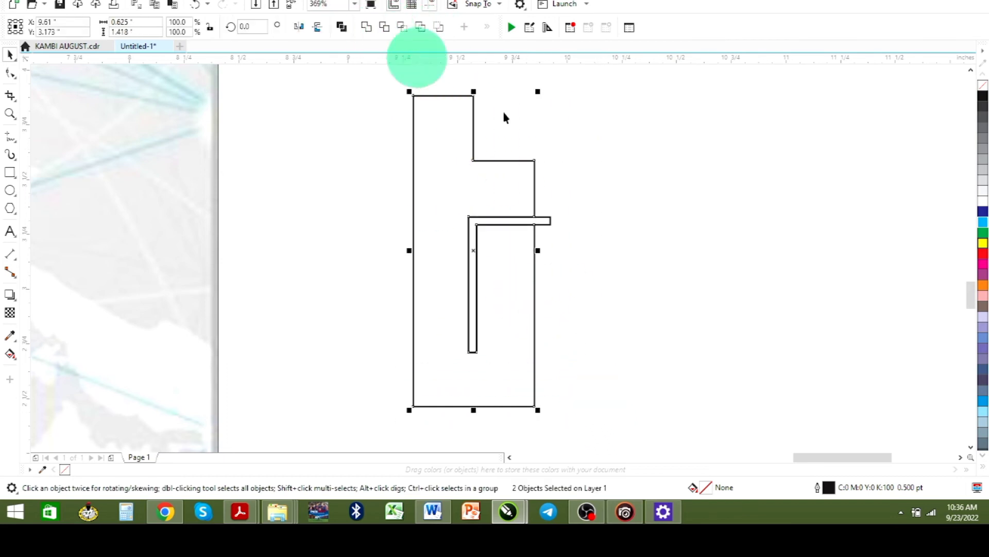
click(707, 203)
click(550, 225)
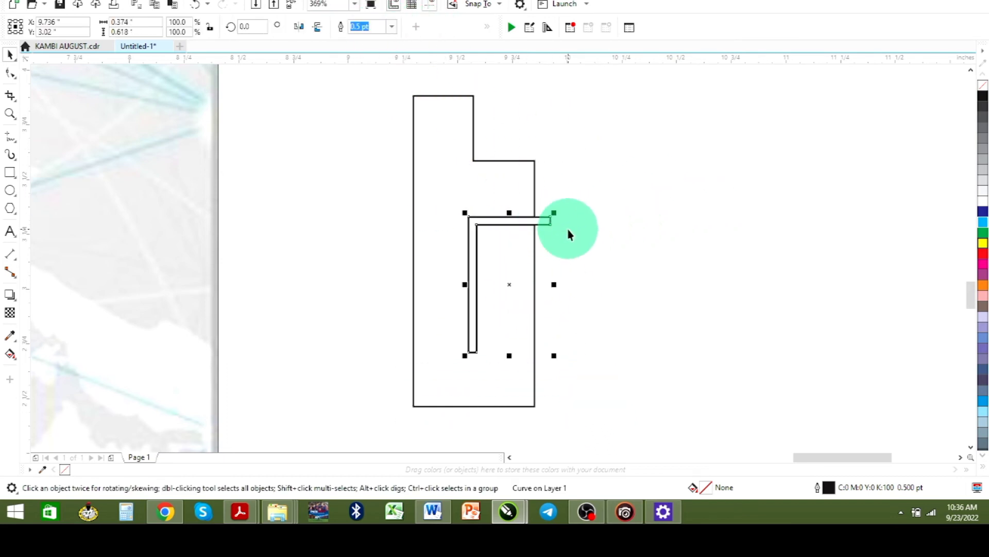
click(569, 235)
- Move the finished T right beside the S in the new lettering, with a narrow gap, aligned between the two horizontal guidelines
scroll(557, 237, down, 6)
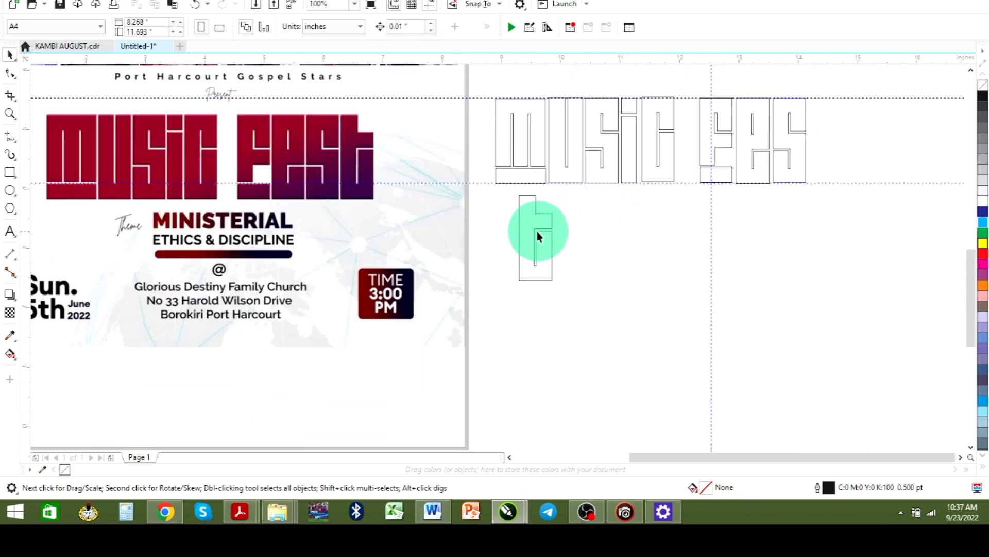
drag(538, 236, 816, 130)
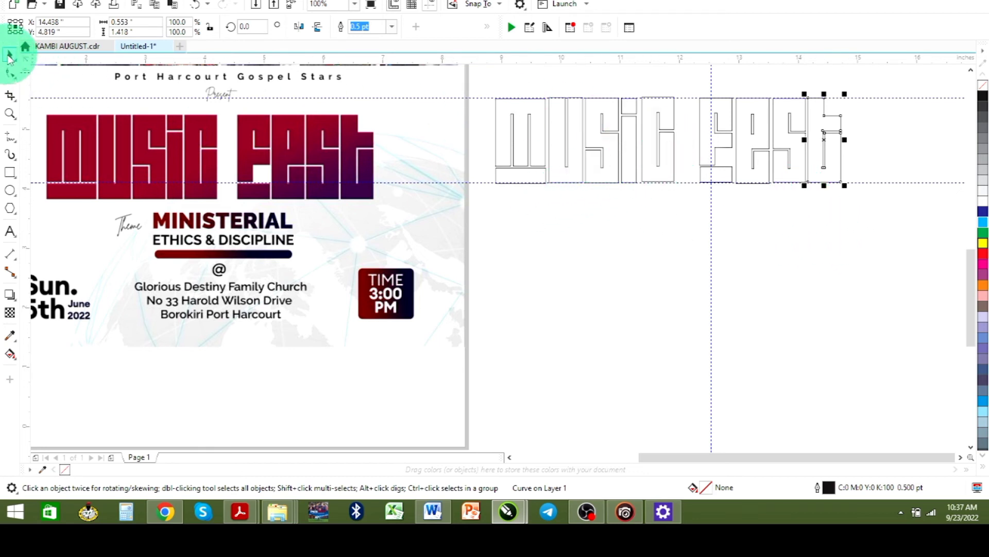
- Fill all the MUSIC FEST letter shapes with blue (C100 M100 Y0 K0) and remove their outlines
drag(484, 85, 872, 219)
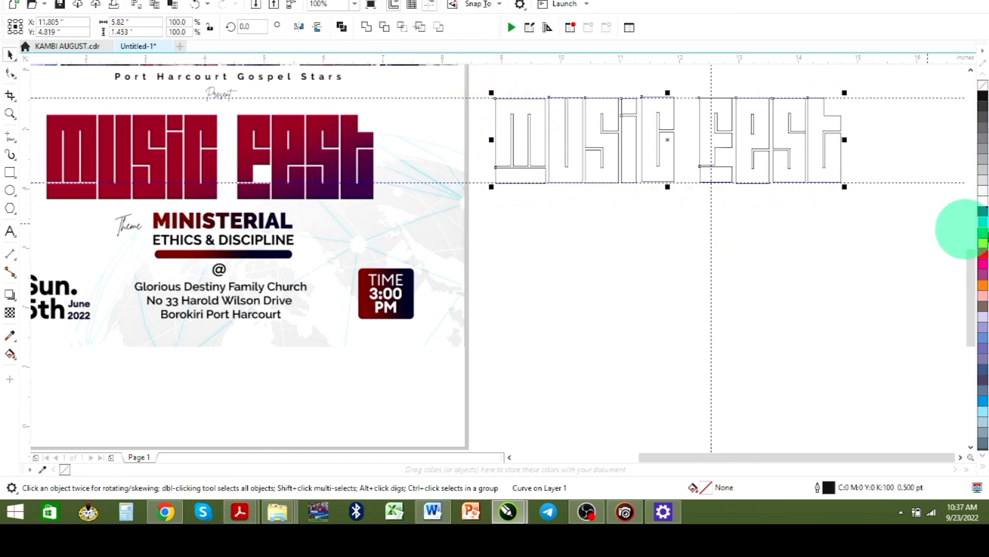
click(979, 217)
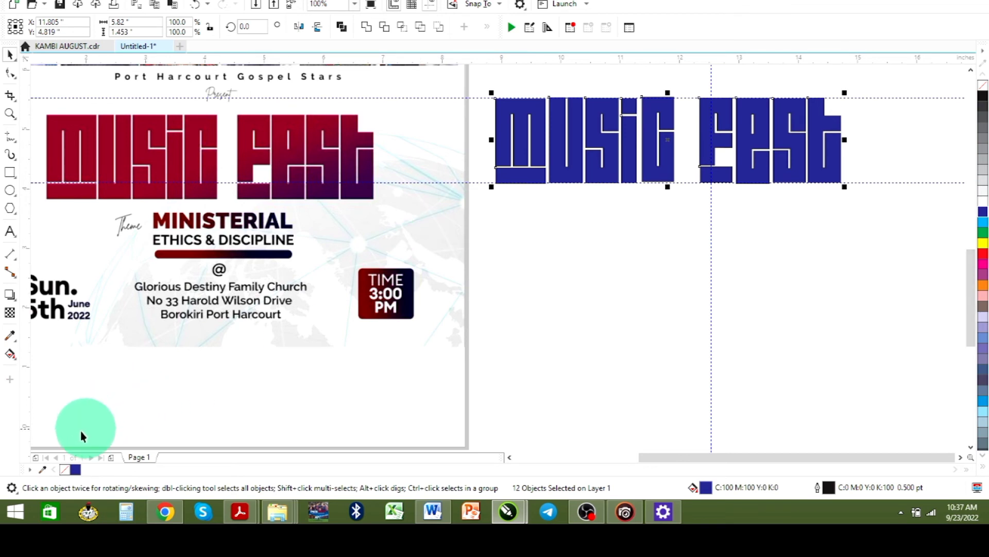
right_click(65, 469)
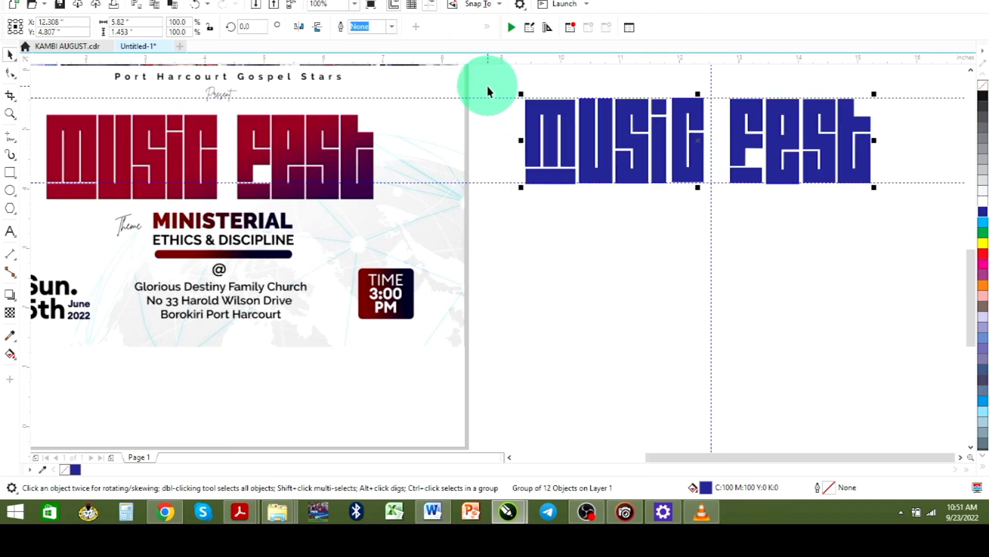
- Ungroup the blue MUSIC FEST lettering and weld all its letter shapes into one curve
drag(488, 87, 907, 227)
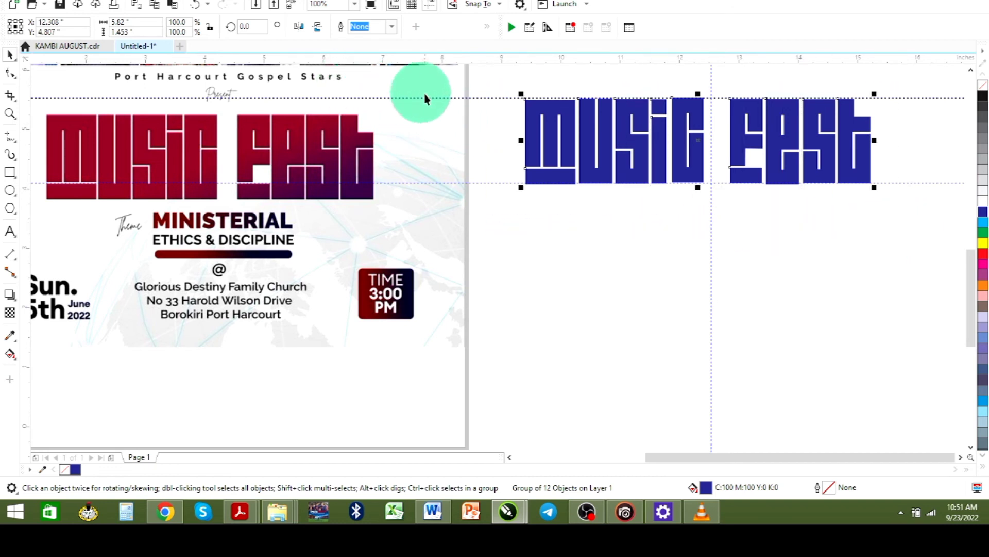
key(ctrl+u)
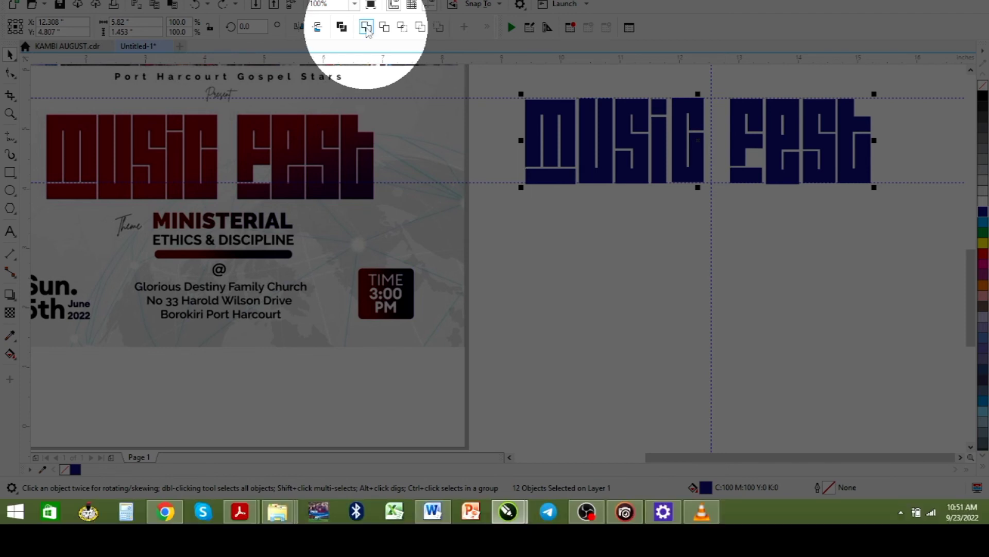
click(366, 28)
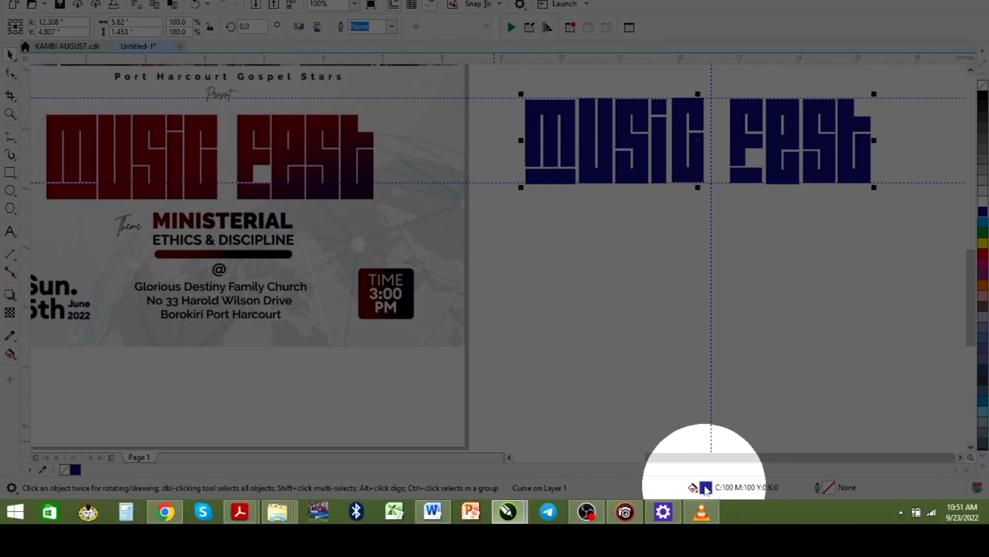
- Give the welded lettering a linear fountain fill from blue to dark red (C22 M100 Y100 K25)
double_click(706, 487)
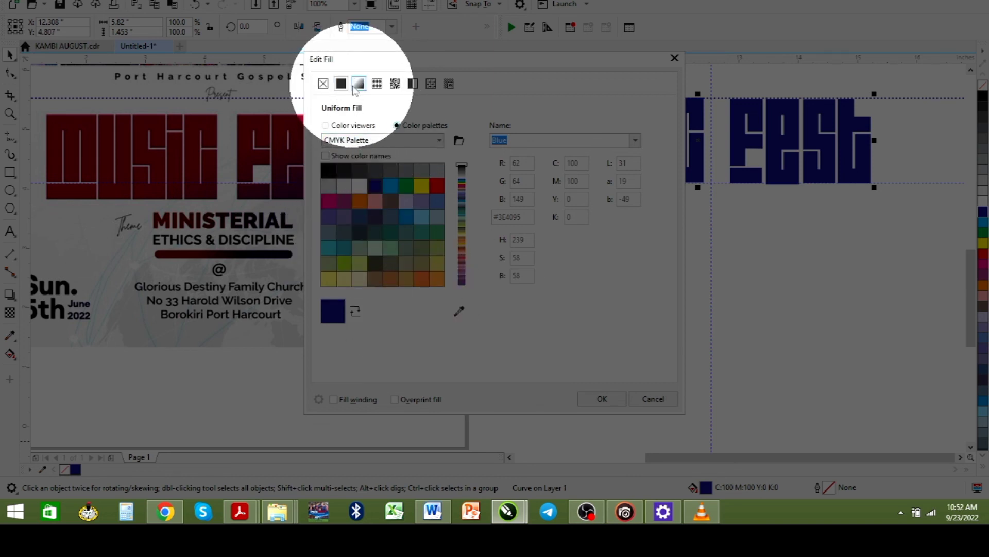
click(359, 84)
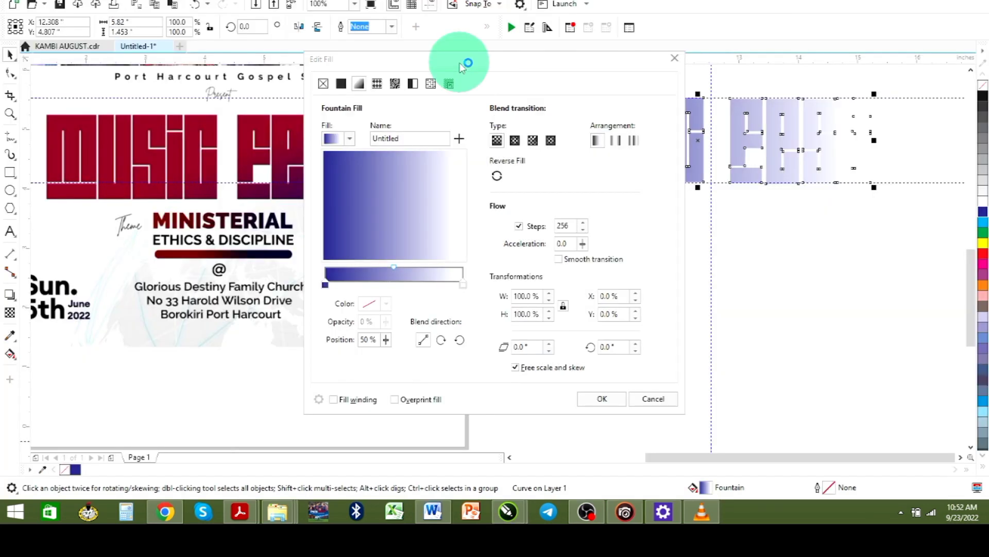
drag(462, 62, 486, 225)
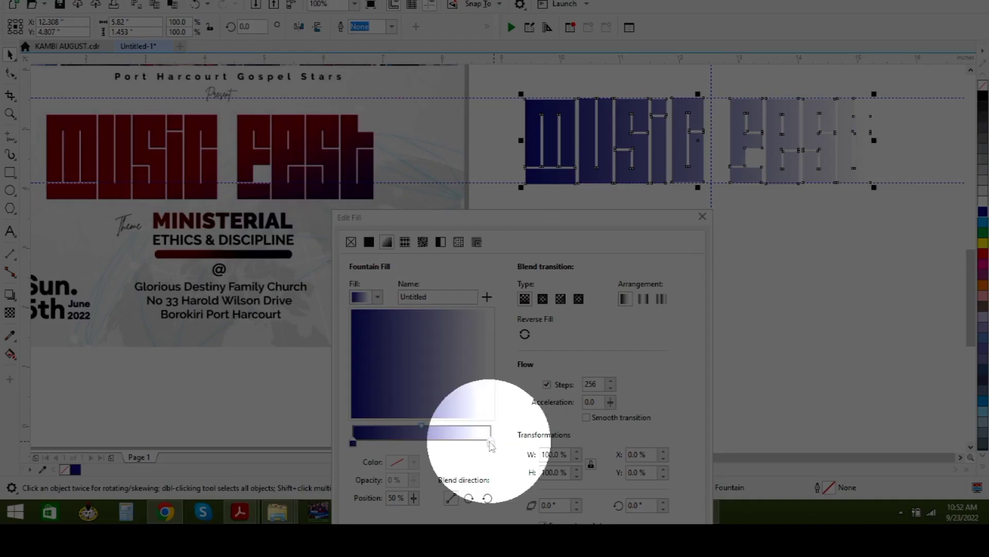
click(490, 443)
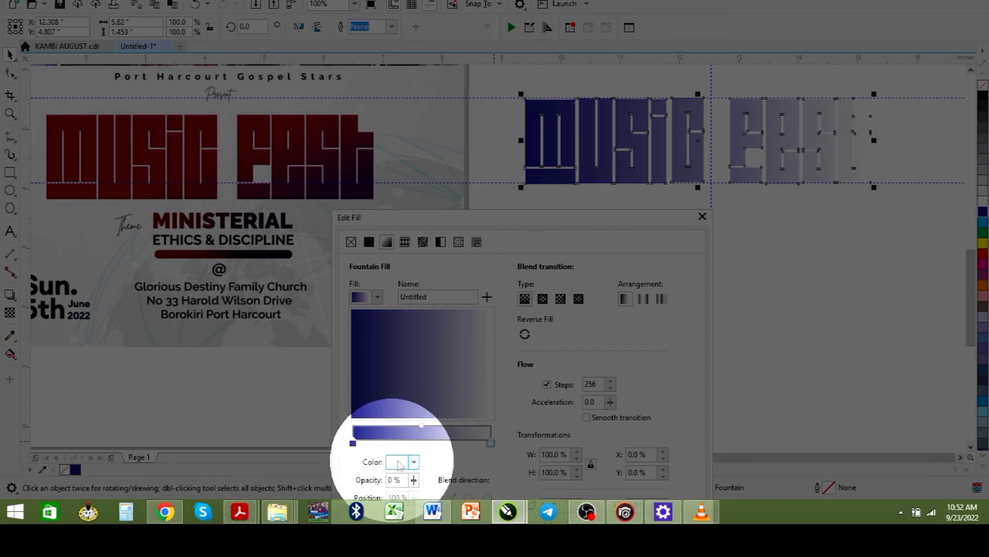
click(415, 462)
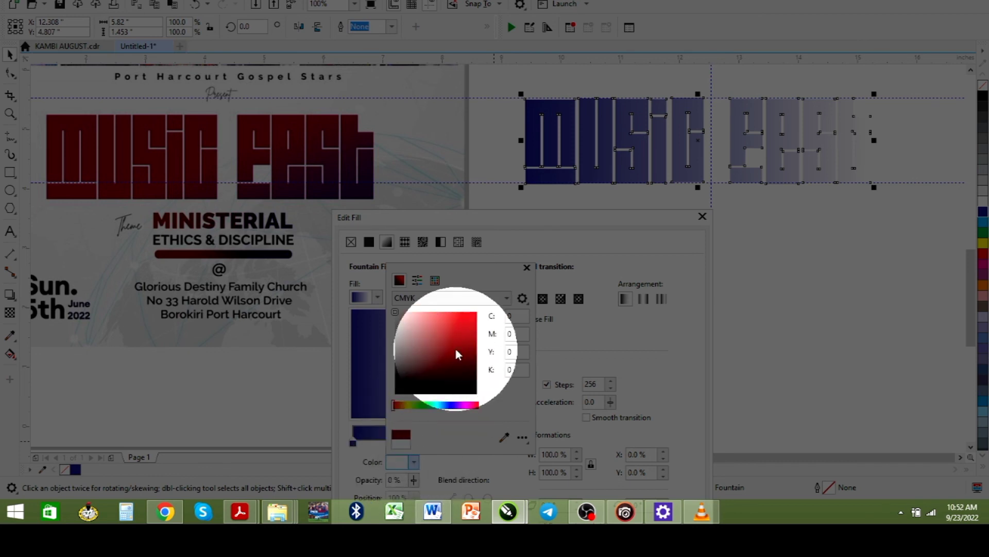
click(473, 343)
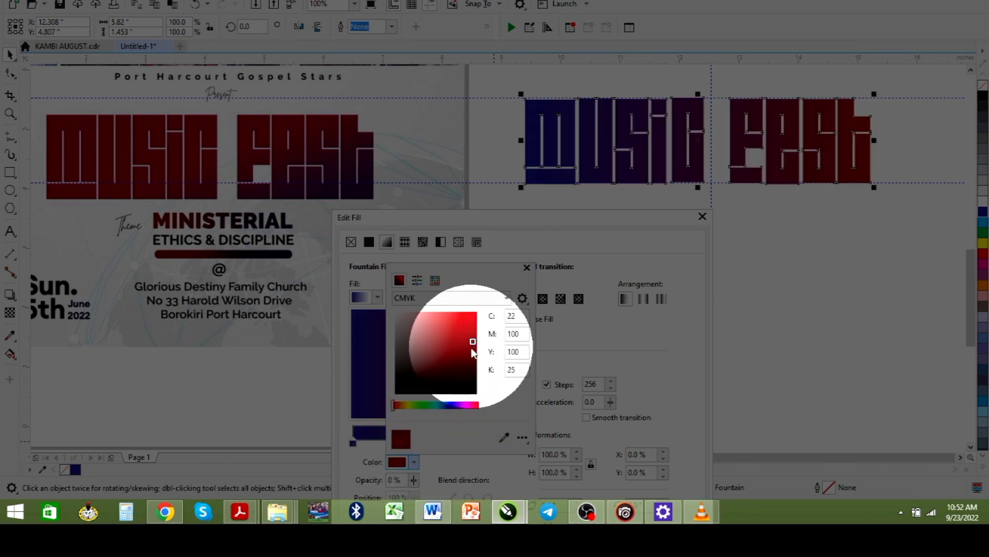
click(612, 351)
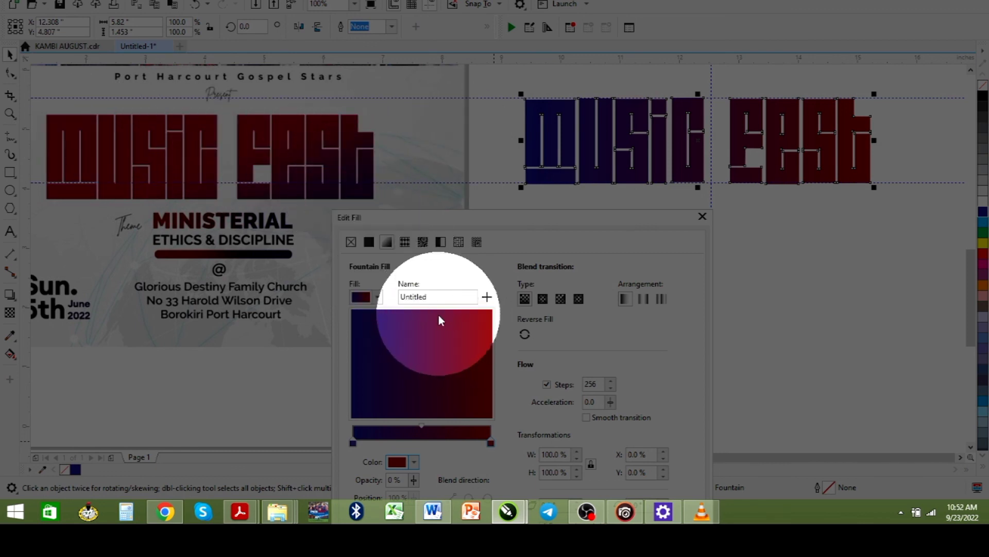
- Rotate the lettering's fountain fill to 164.6°, set its midpoint position to 18% and apply the fill
click(437, 390)
click(458, 359)
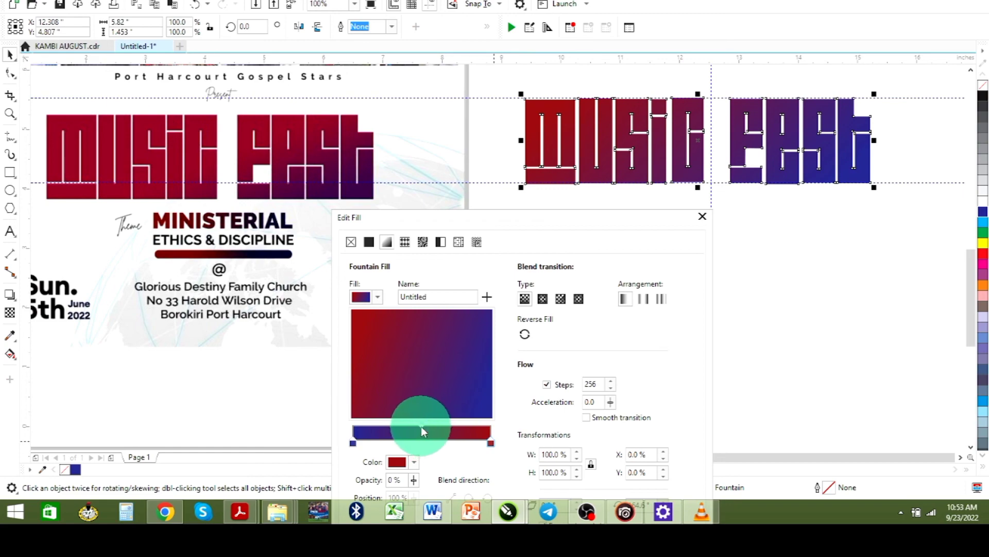
key(ctrl+2)
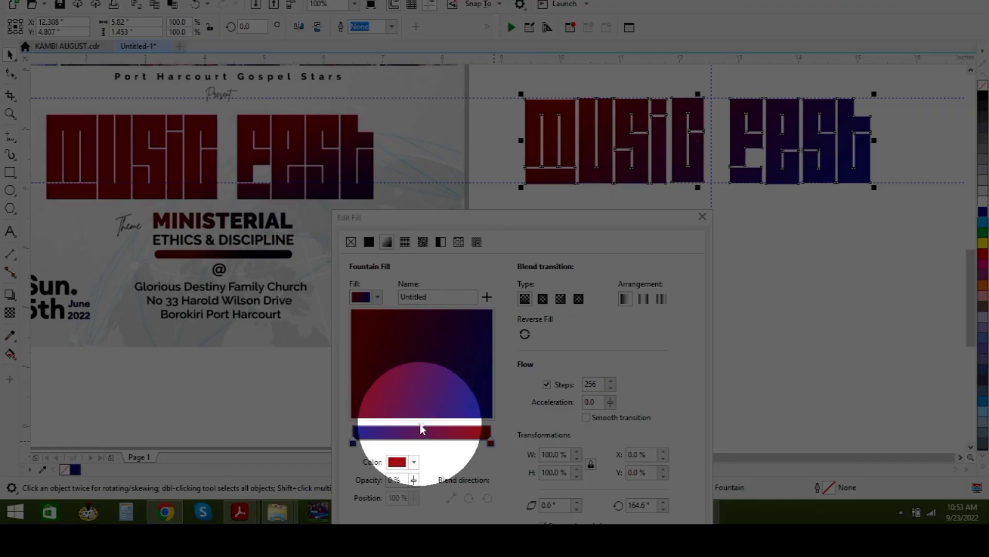
drag(422, 430, 374, 427)
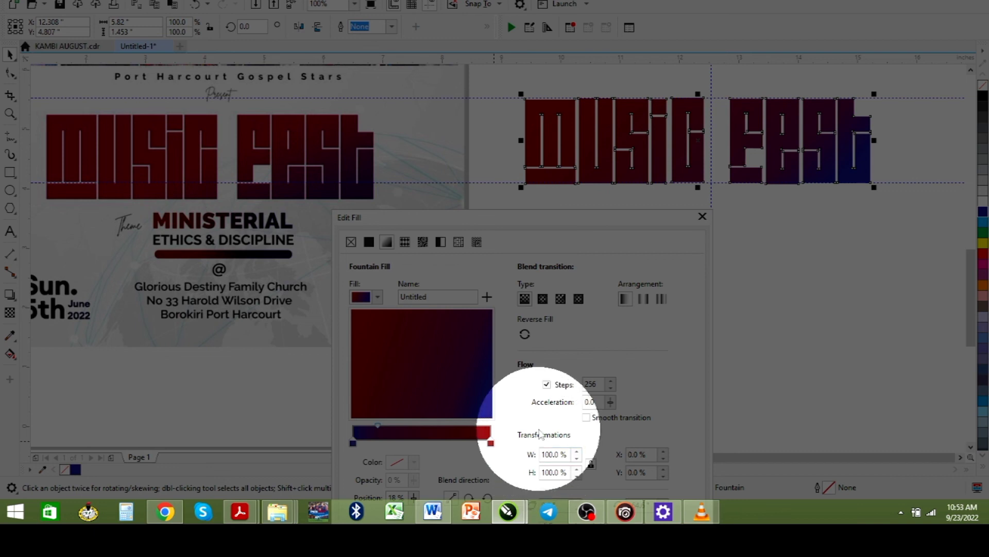
click(540, 433)
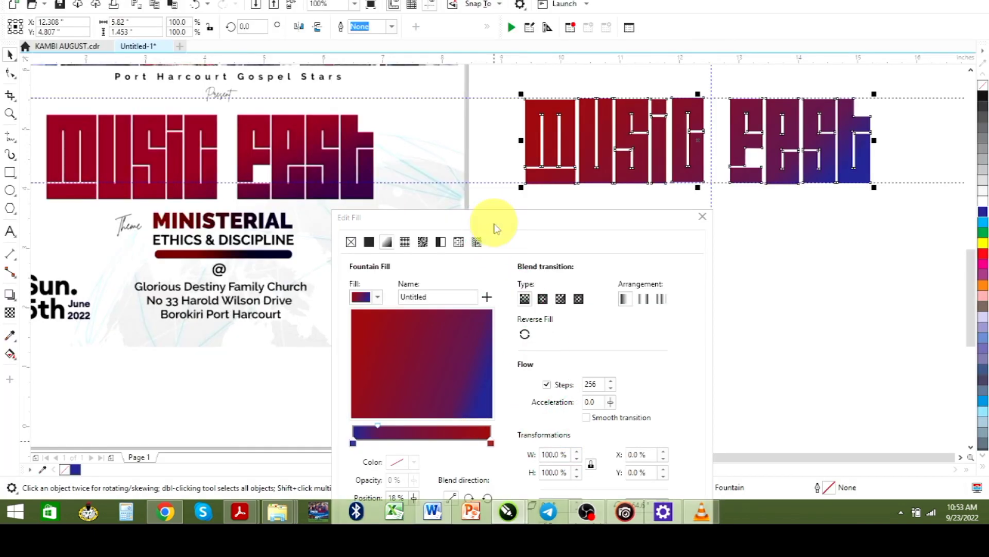
drag(497, 221, 451, 134)
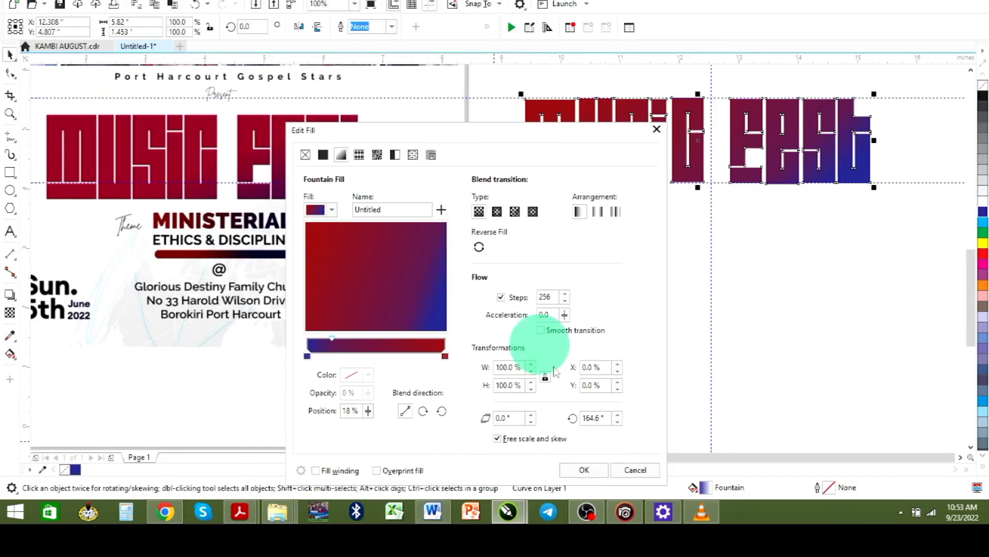
click(584, 469)
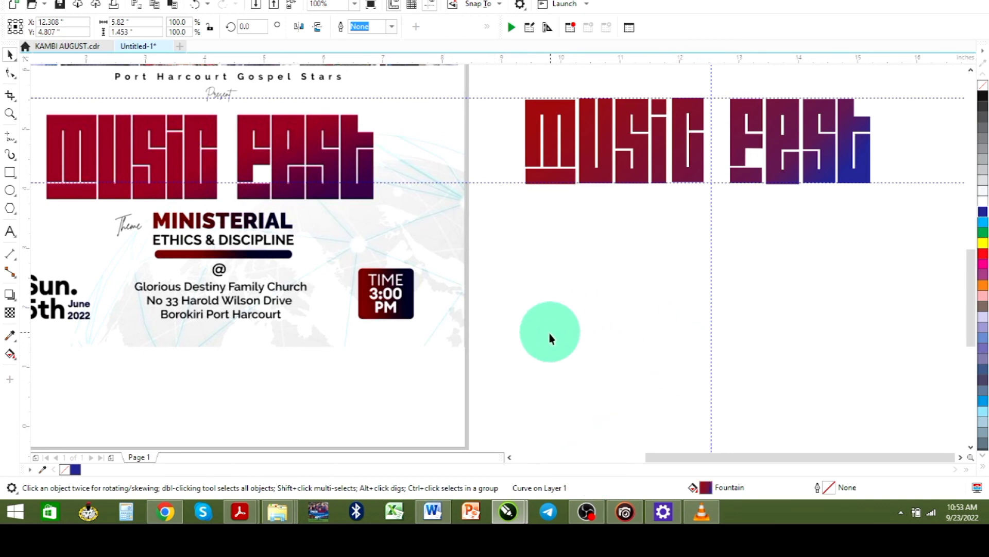